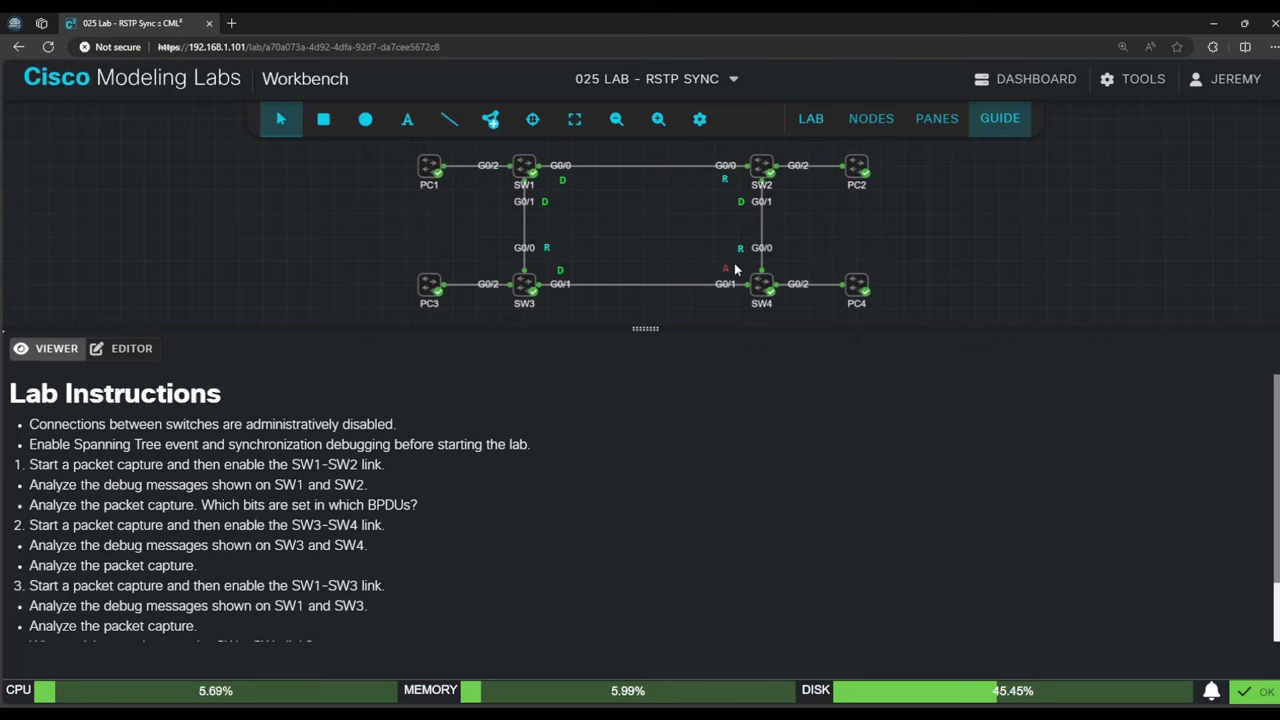
Highlight the lab notes on disabled switch links and on enabling spanning-tree debugging.
triple_click(378, 427)
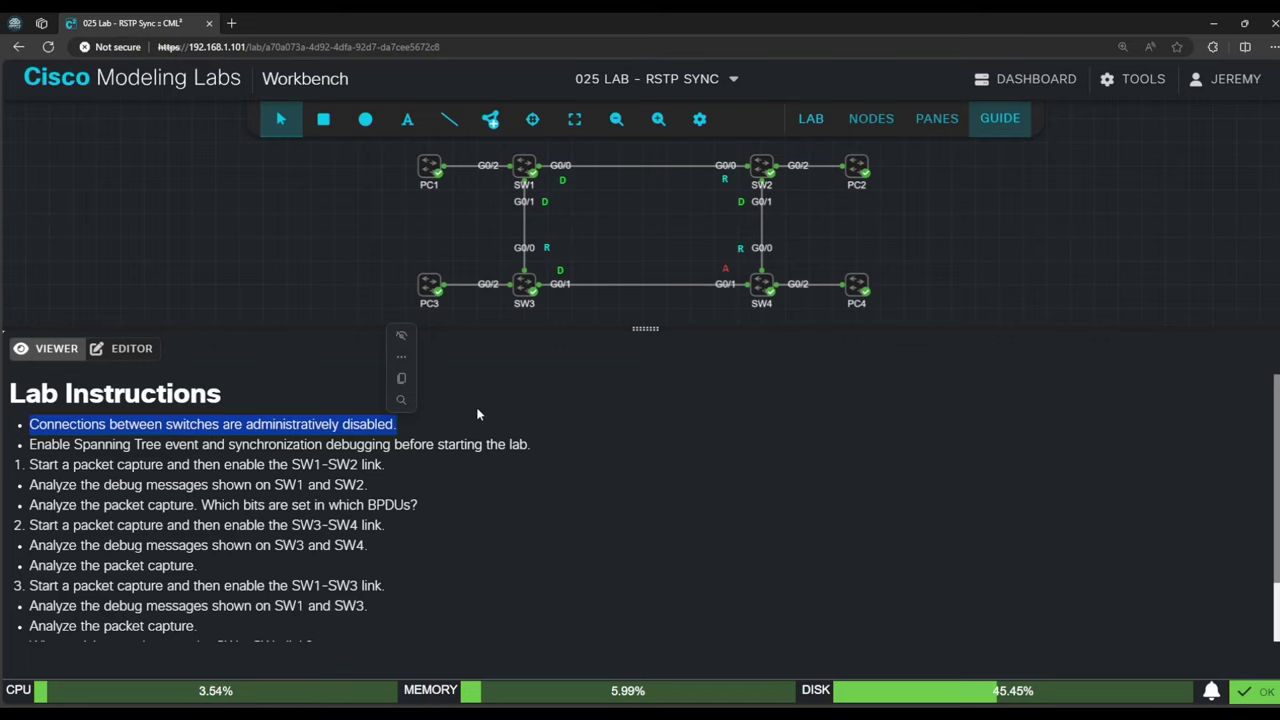
triple_click(480, 446)
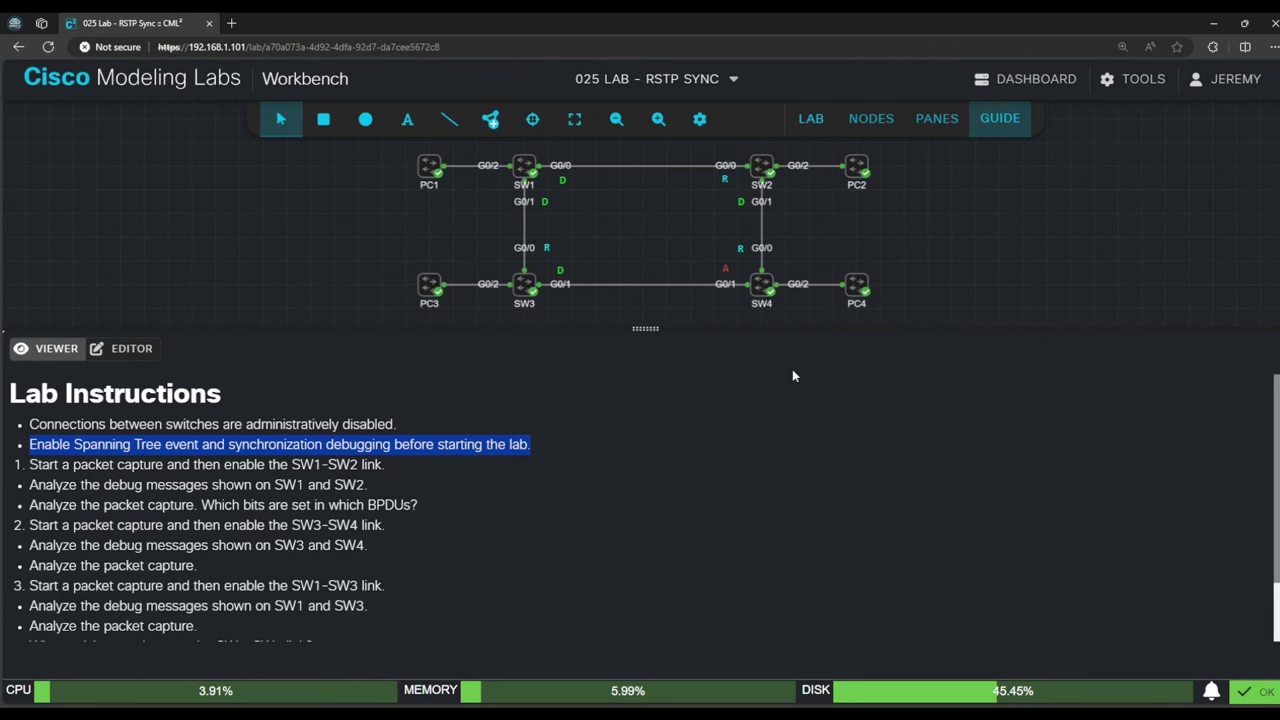
Enable spanning-tree event debugging on SW1 with 'debug spanning-tree events'.
left_click(937, 121)
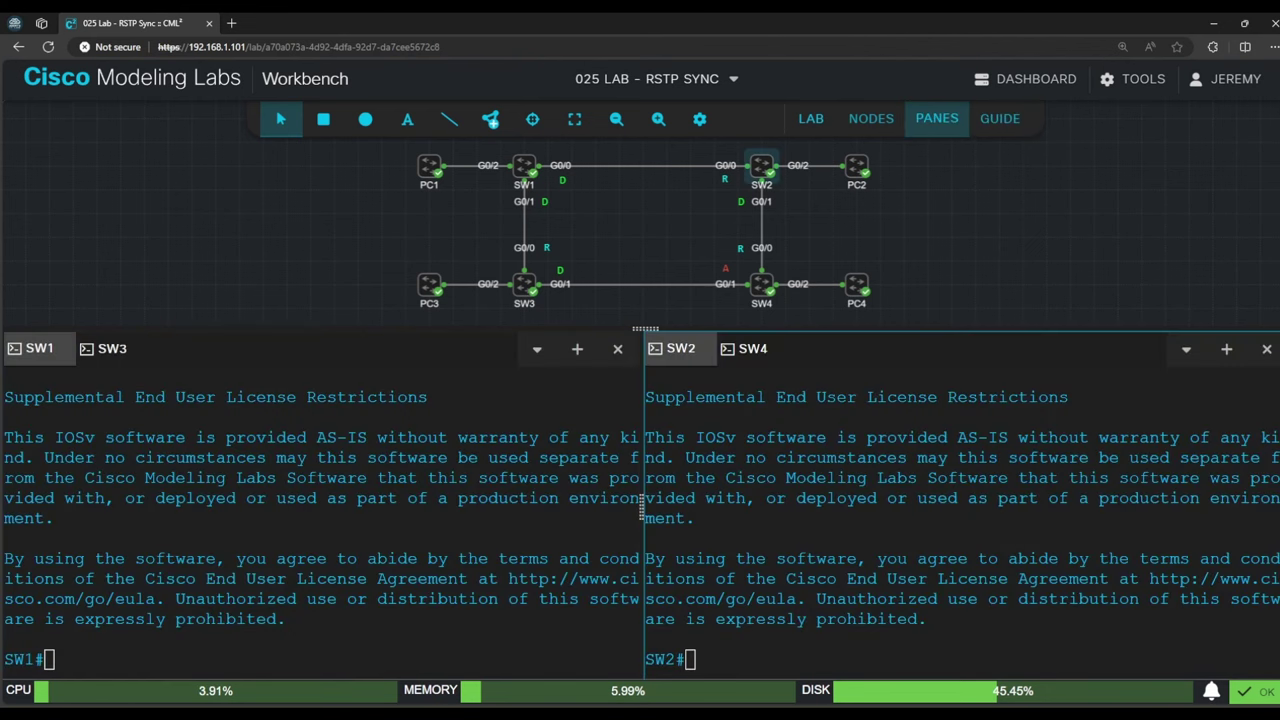
key("Return")
key("Return")
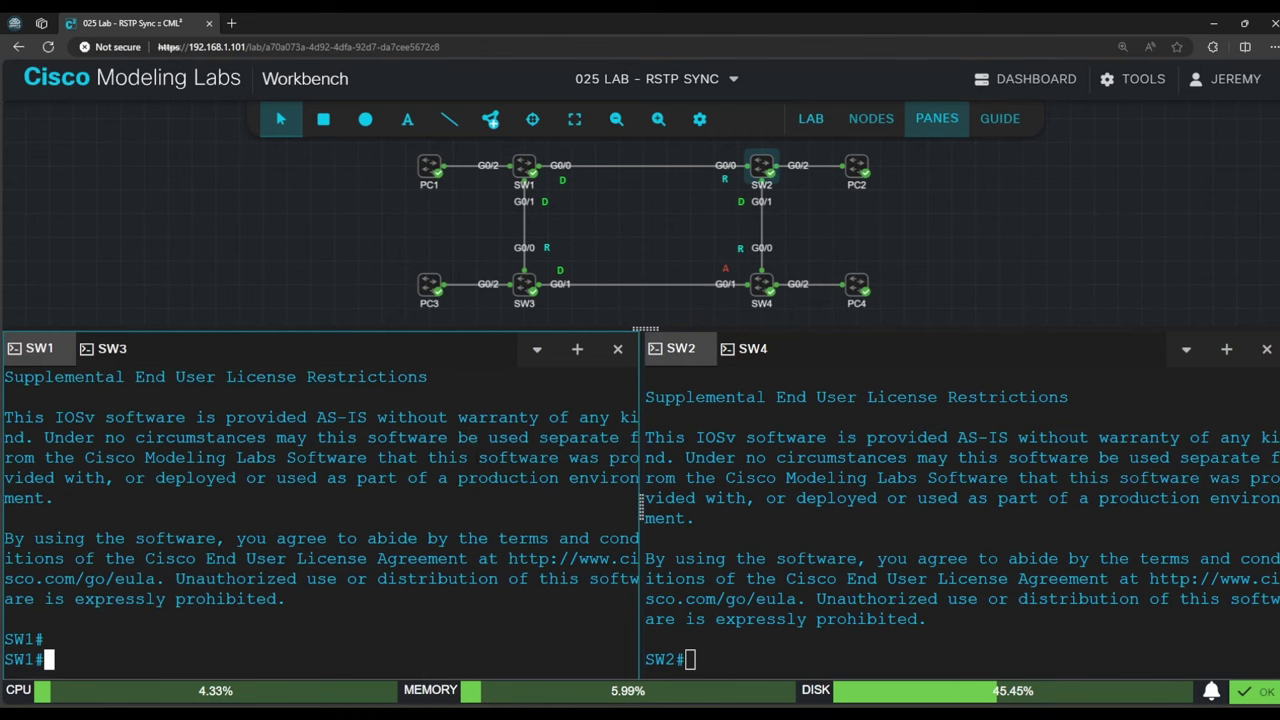
type("debug spann")
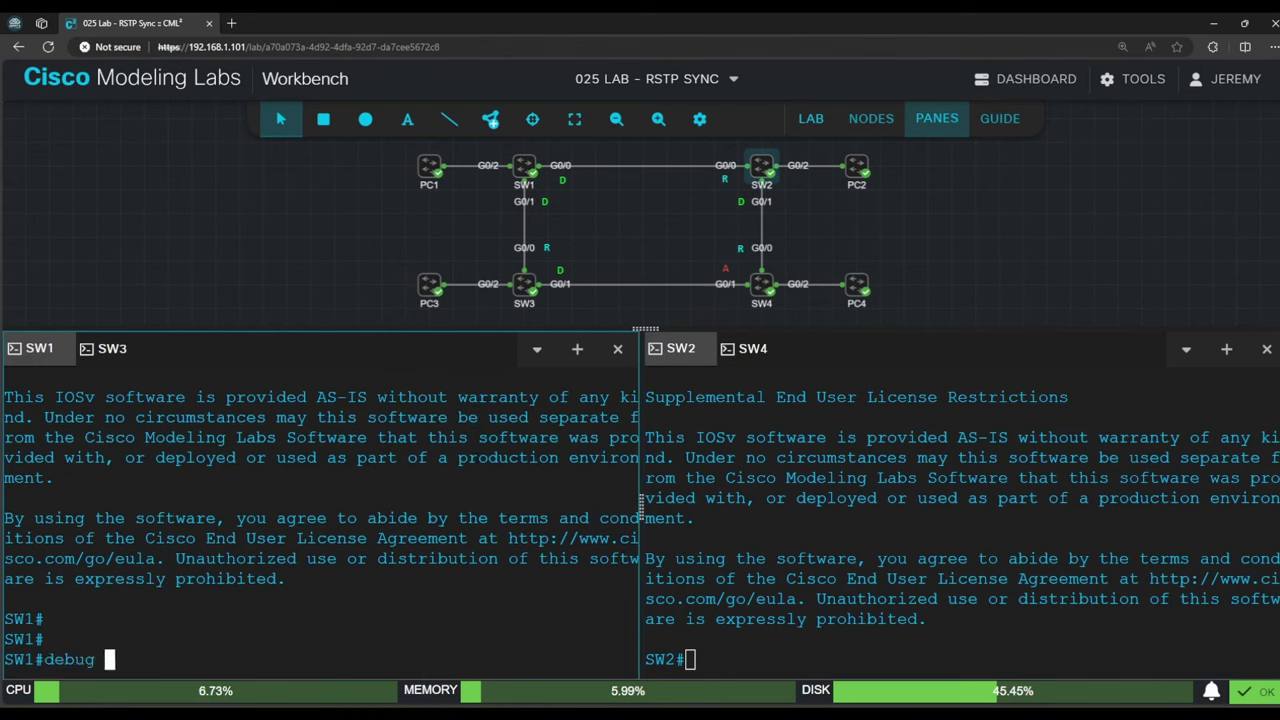
key("Tab")
type("eve")
key("Tab")
key("Return")
Also enable 'debug spanning-tree synchronization' on SW1.
key("Up")
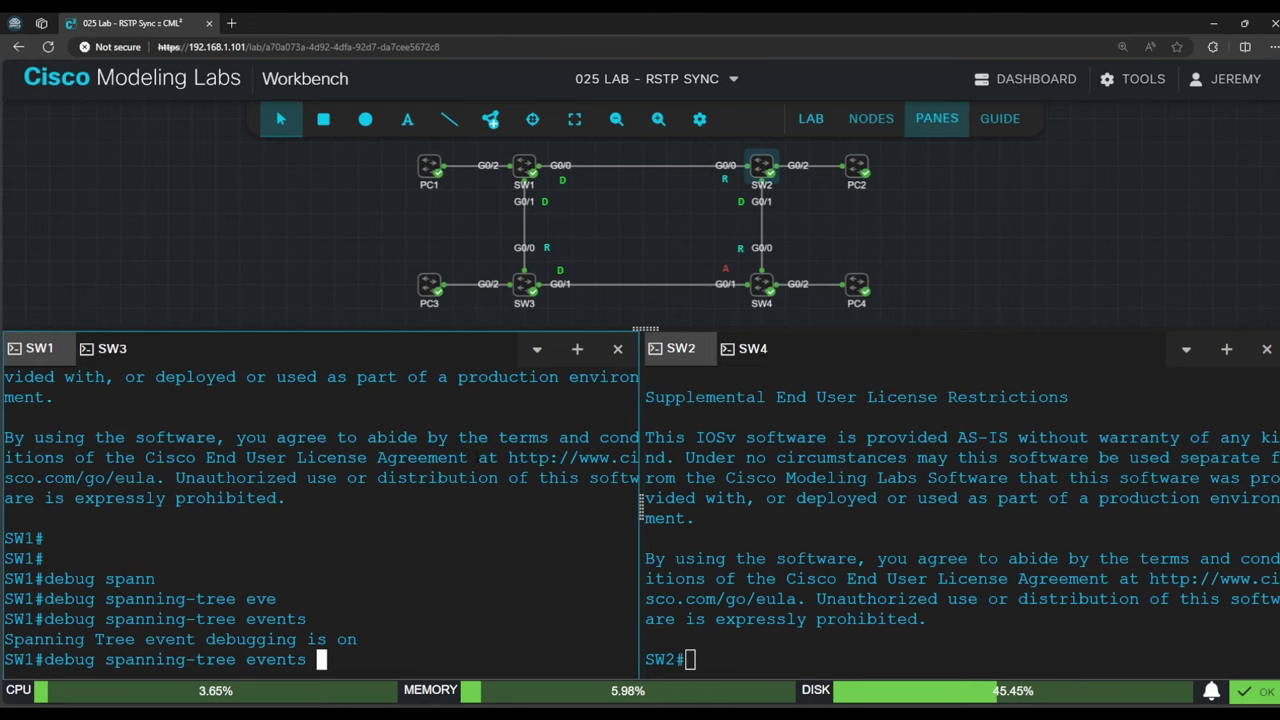
key("BackSpace")
key("BackSpace")
key("BackSpace")
key("BackSpace")
key("BackSpace")
key("BackSpace")
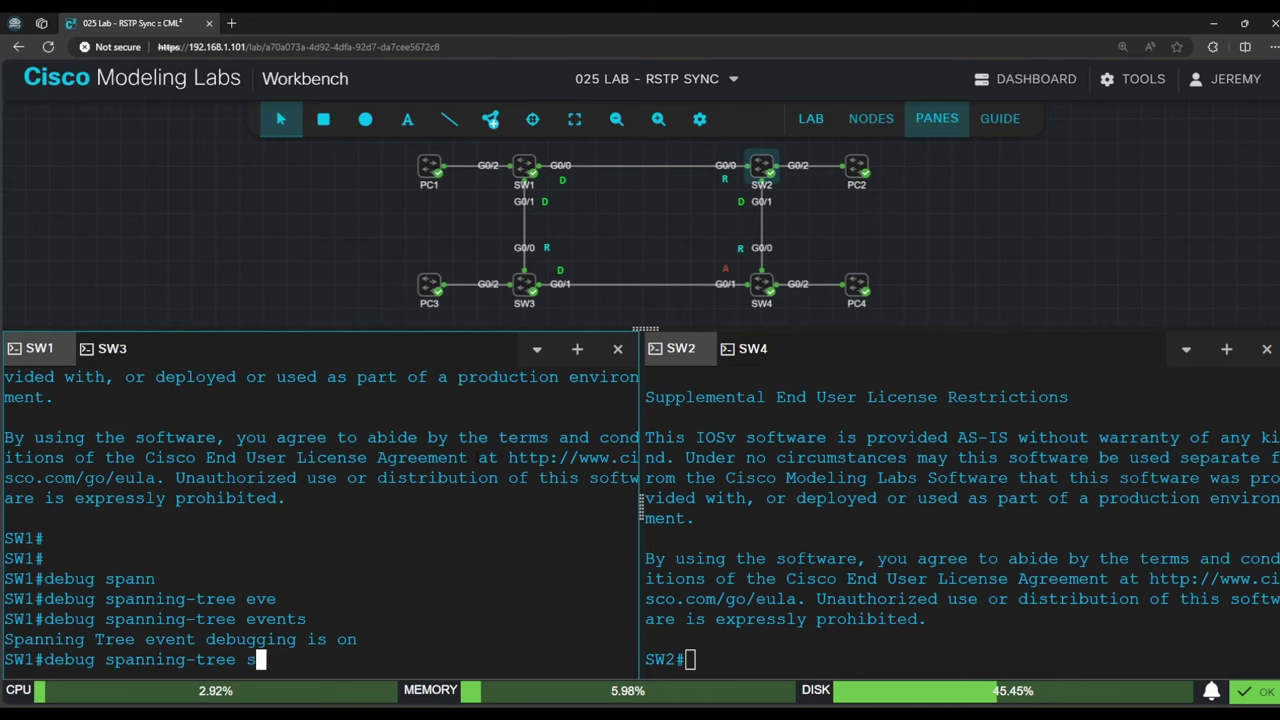
type("sync")
key("Tab")
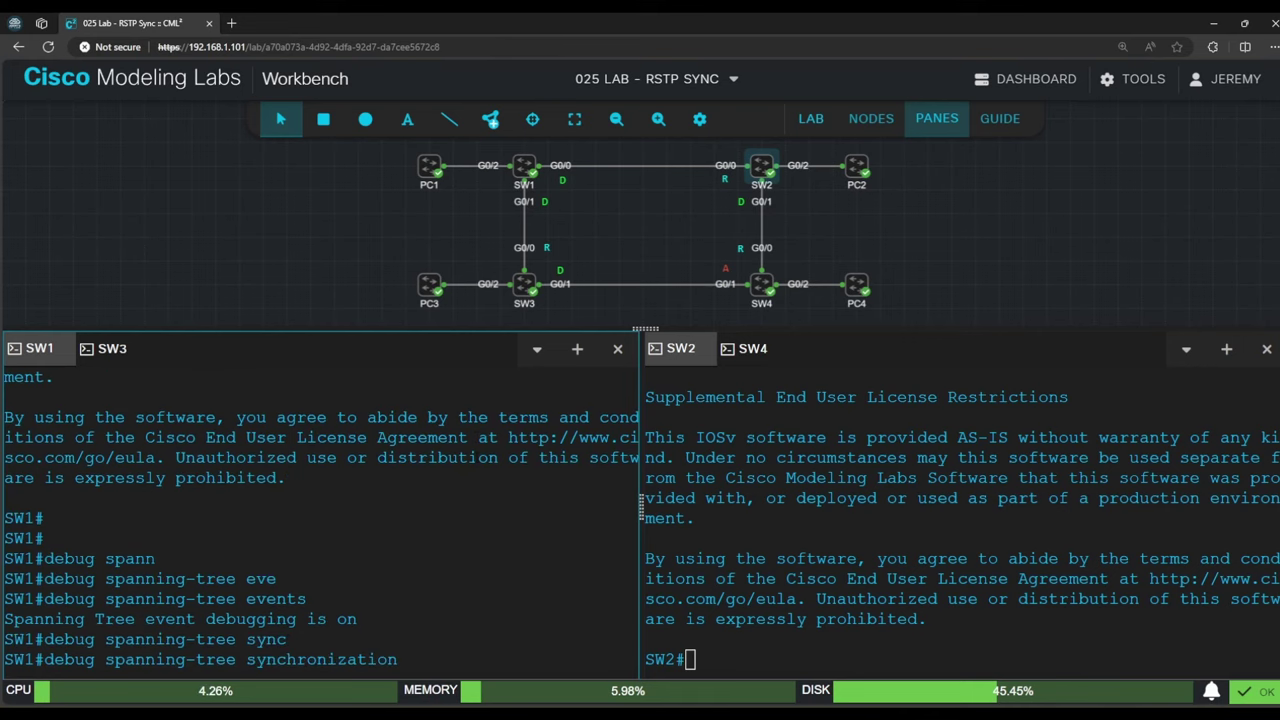
key("Return")
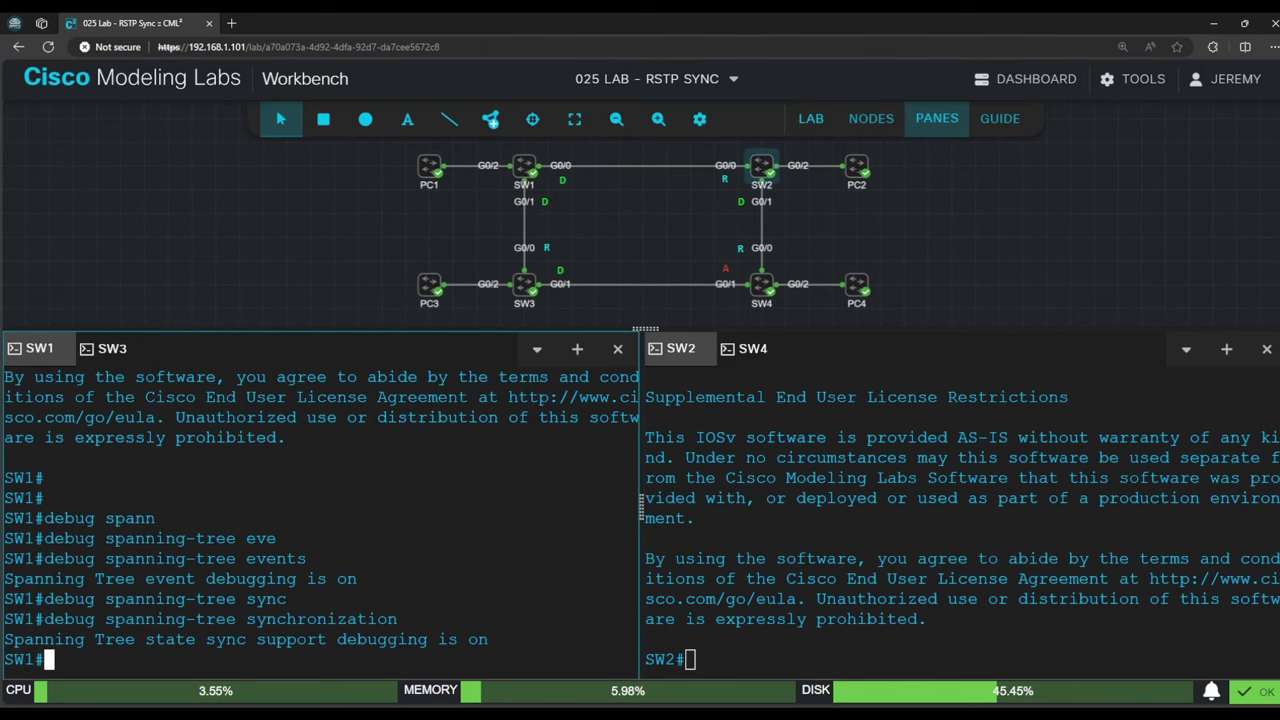
Read lab step 1 on enabling the SW1-SW2 link, then go back to the SW1/SW2 consoles.
left_click(1000, 118)
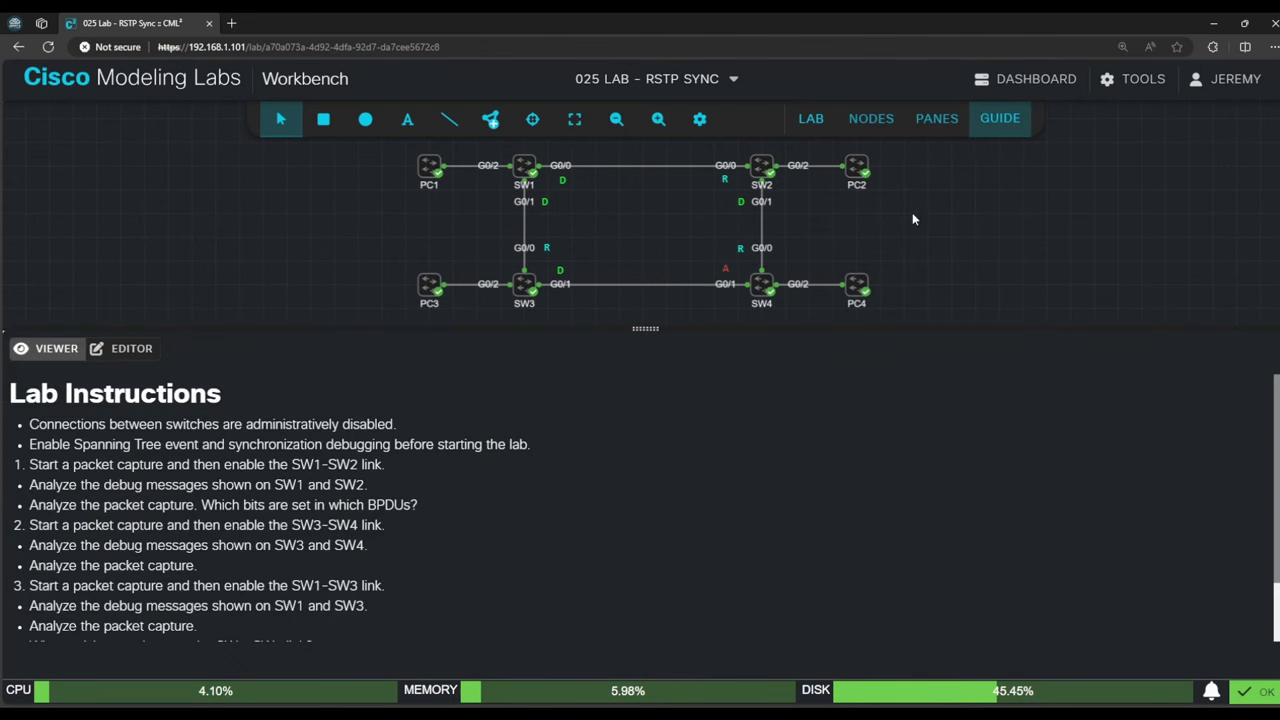
triple_click(327, 464)
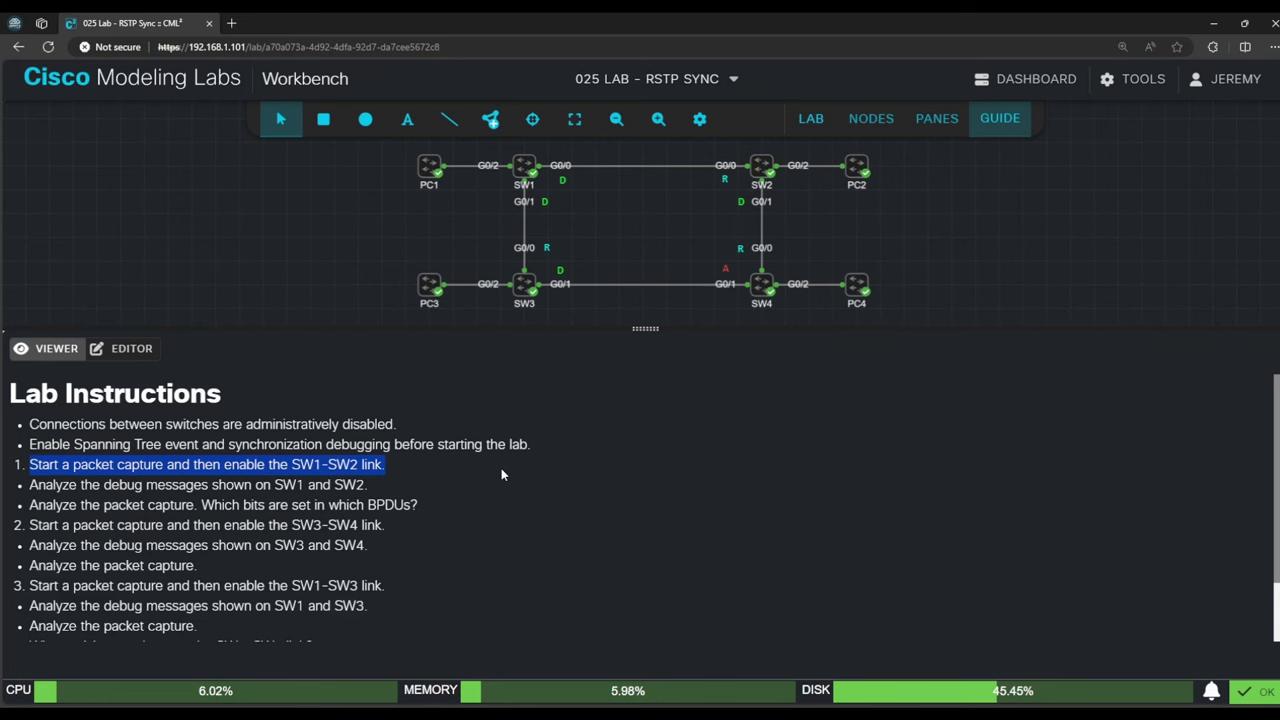
left_click(946, 119)
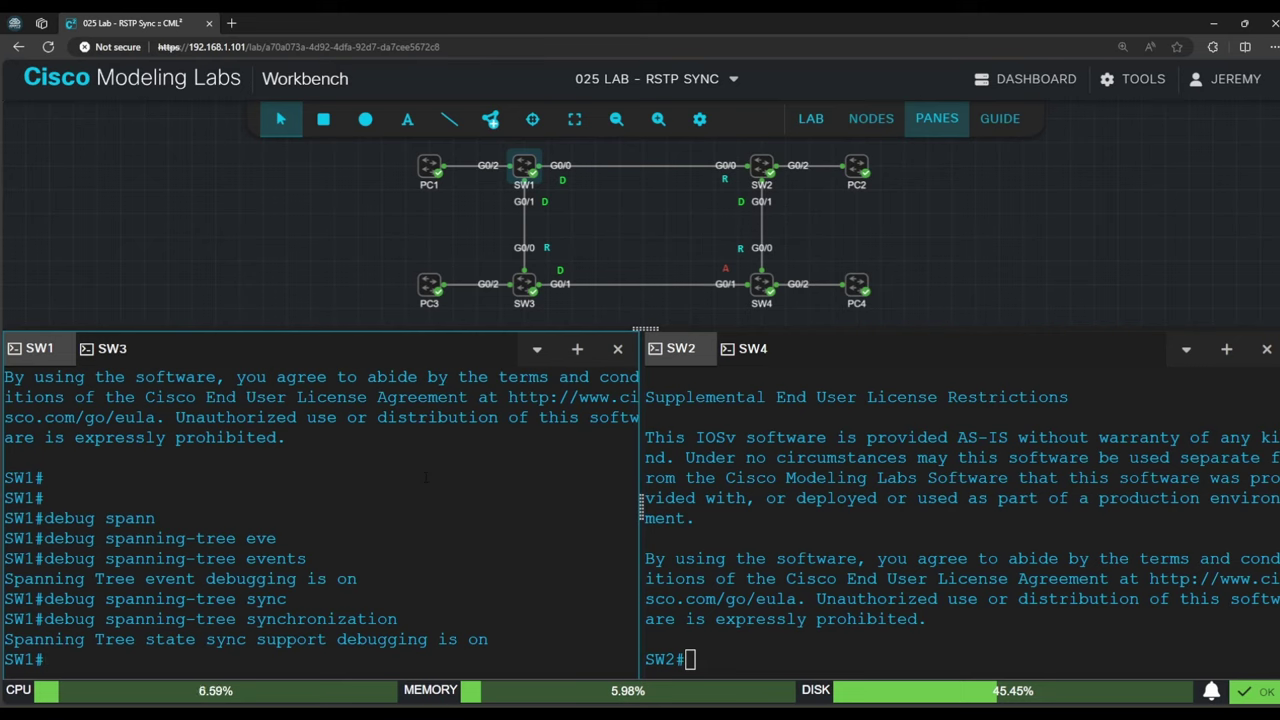
On SW1, enter interface Gi0/0 configuration and issue no shut.
type("conf t")
key("Return")
type("in")
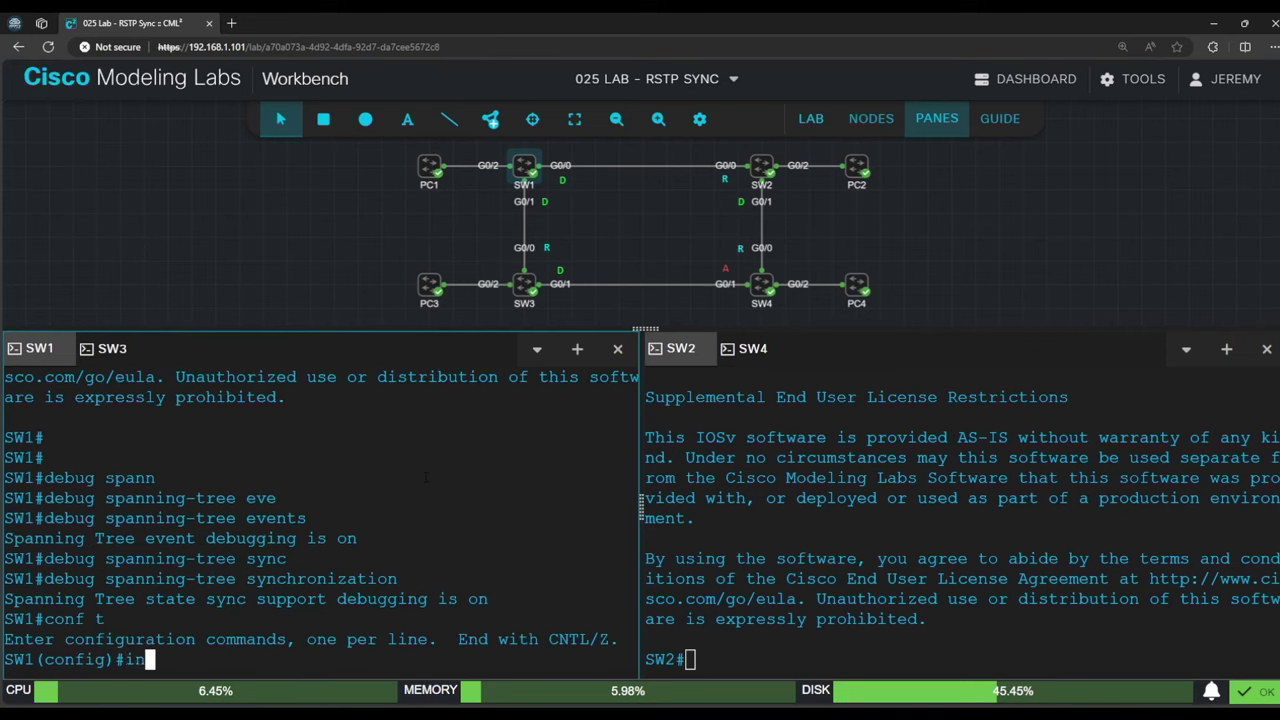
type("t g0/0")
key("Return")
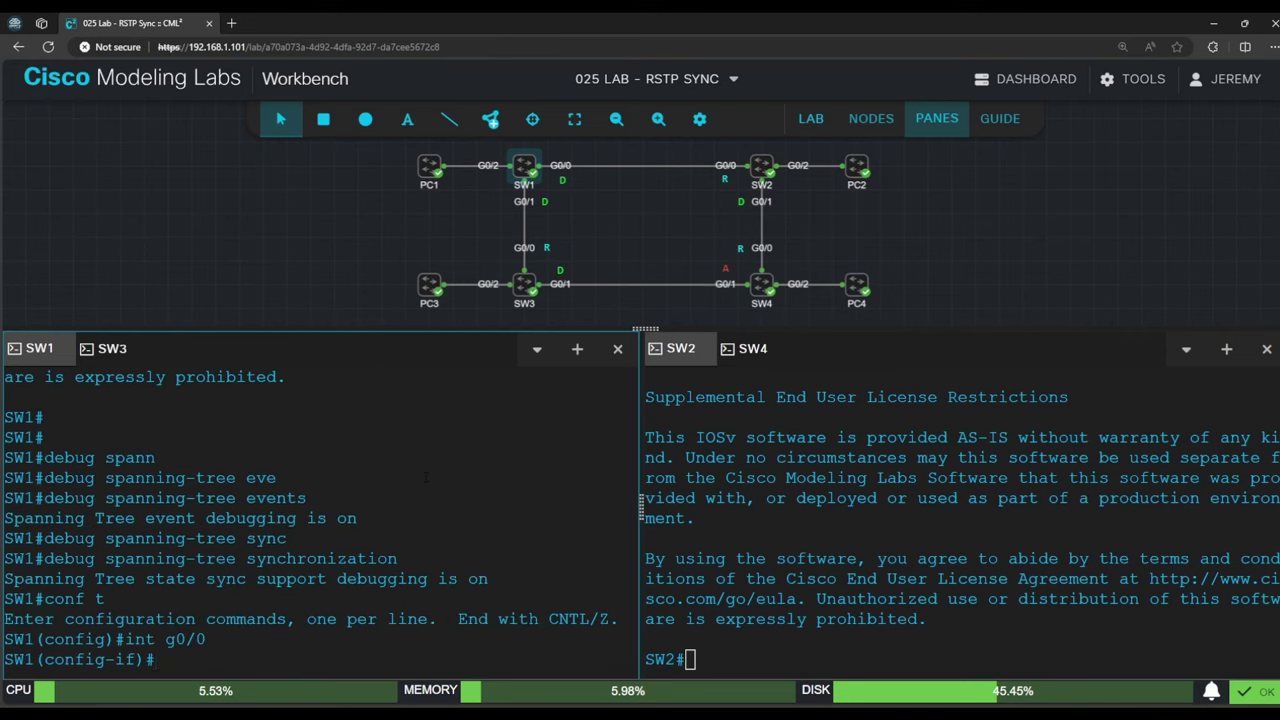
type("no shut")
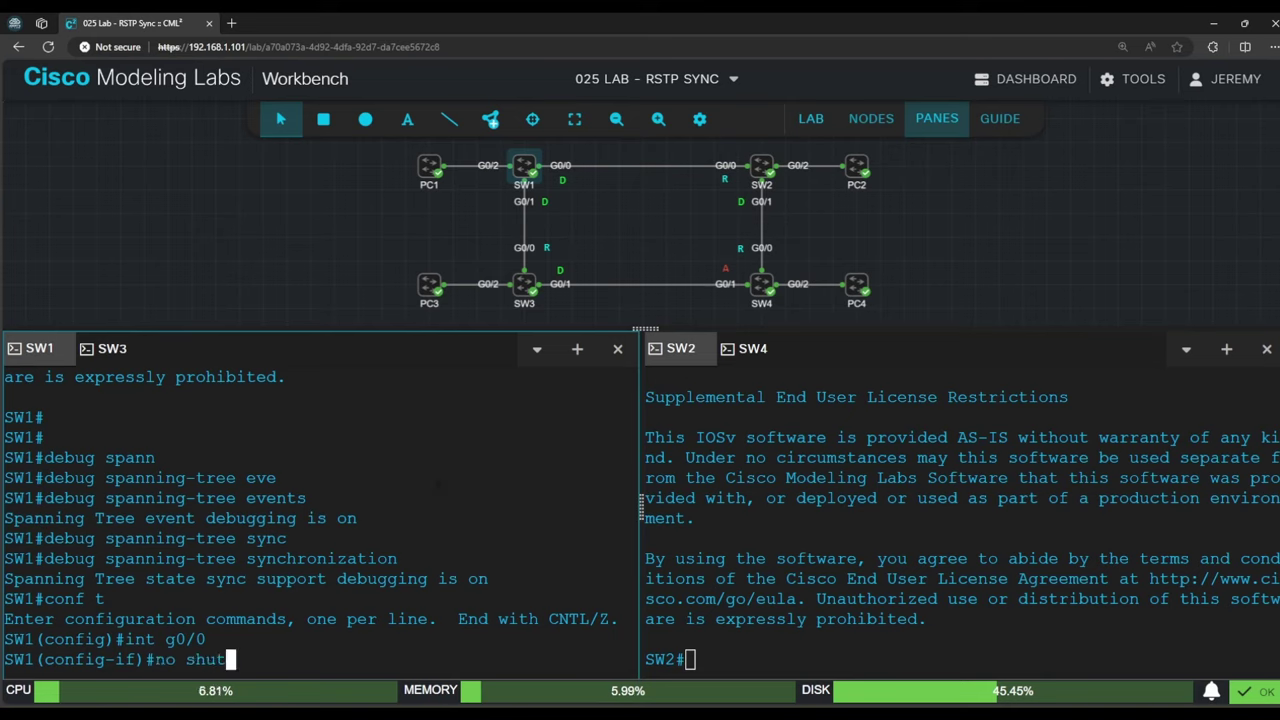
On SW2, enable interface Gi0/0 with no shut, bringing up the SW1-SW2 link.
left_click(828, 510)
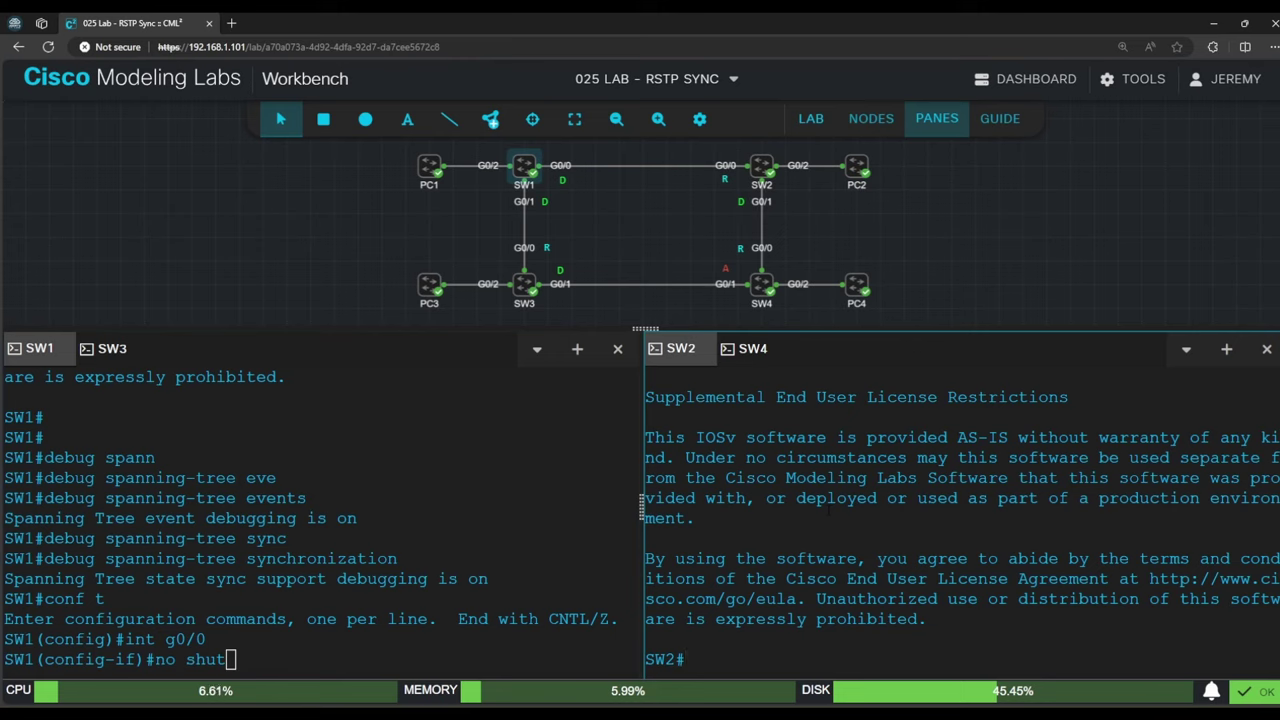
type("conf t")
key("Return")
type("int g0/0")
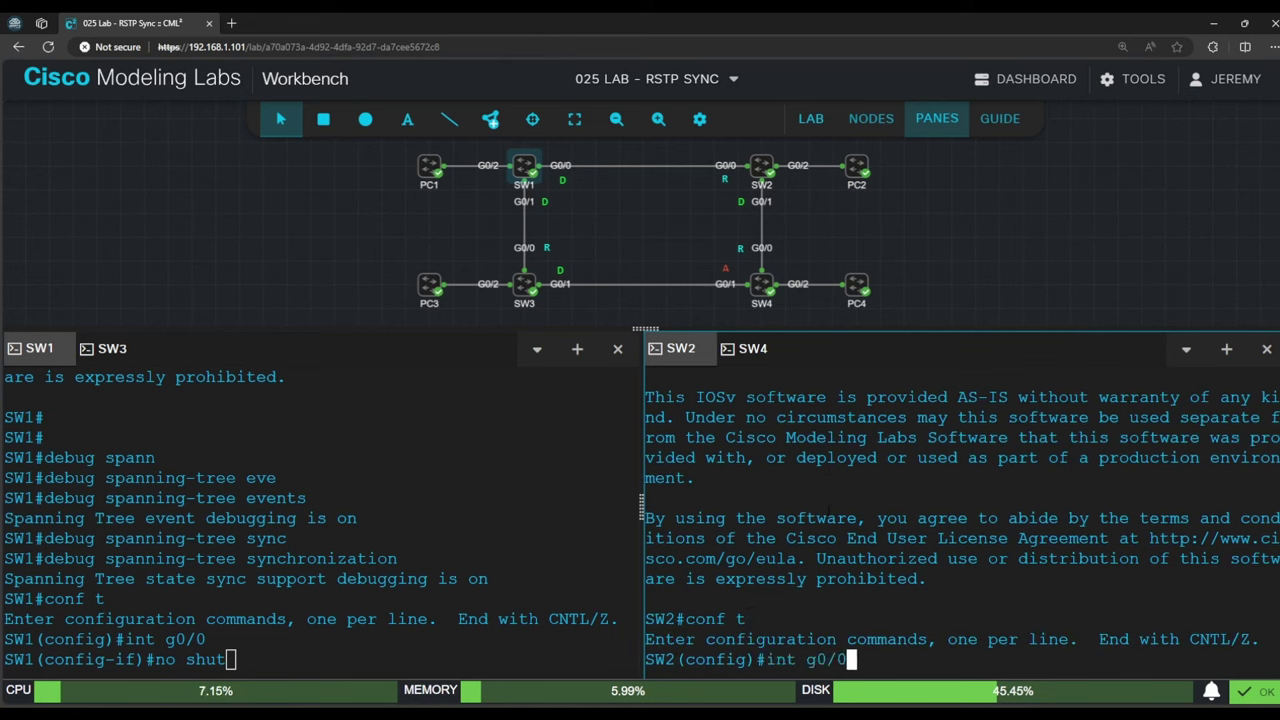
key("Return")
type("no shut")
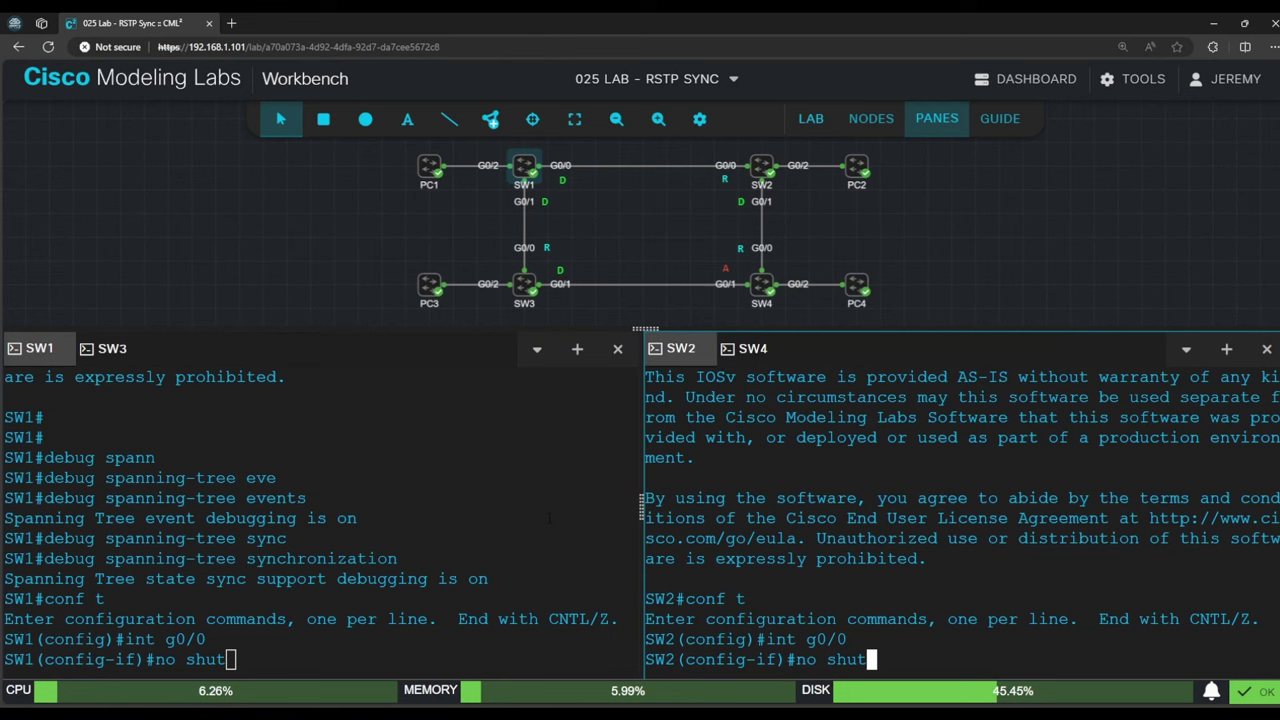
key("Return")
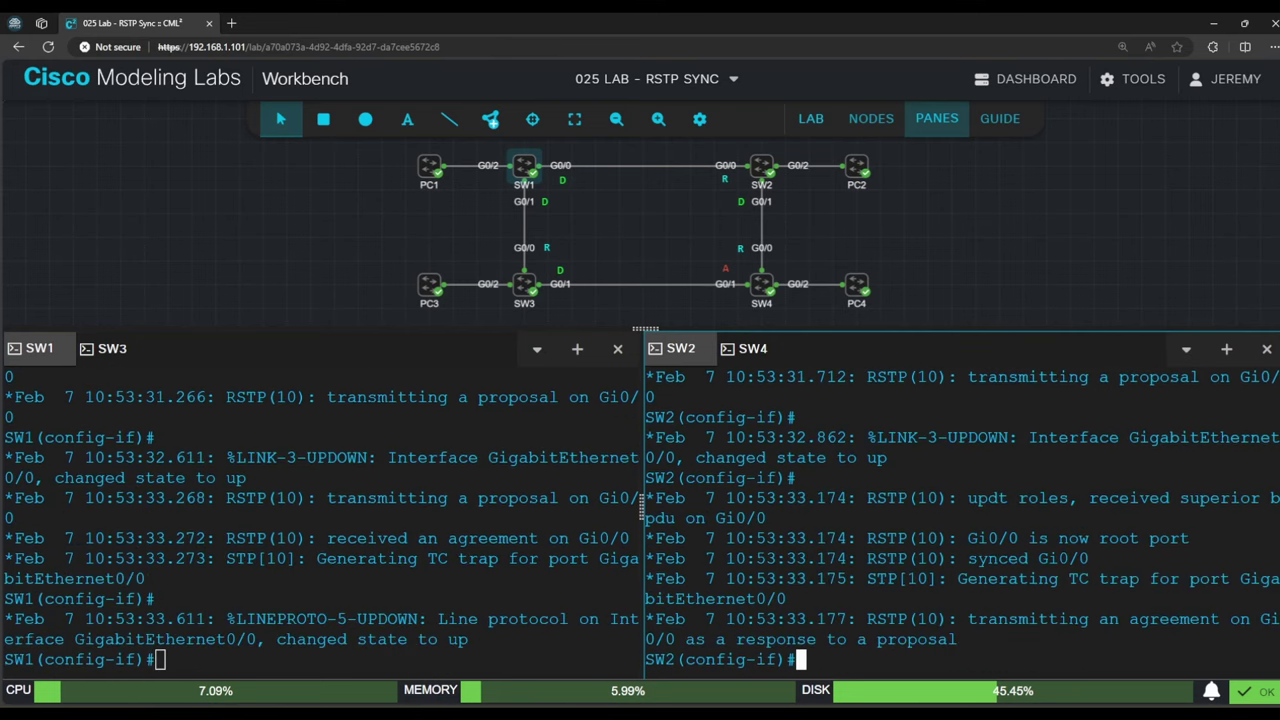
scroll(320, 520, "up", 3)
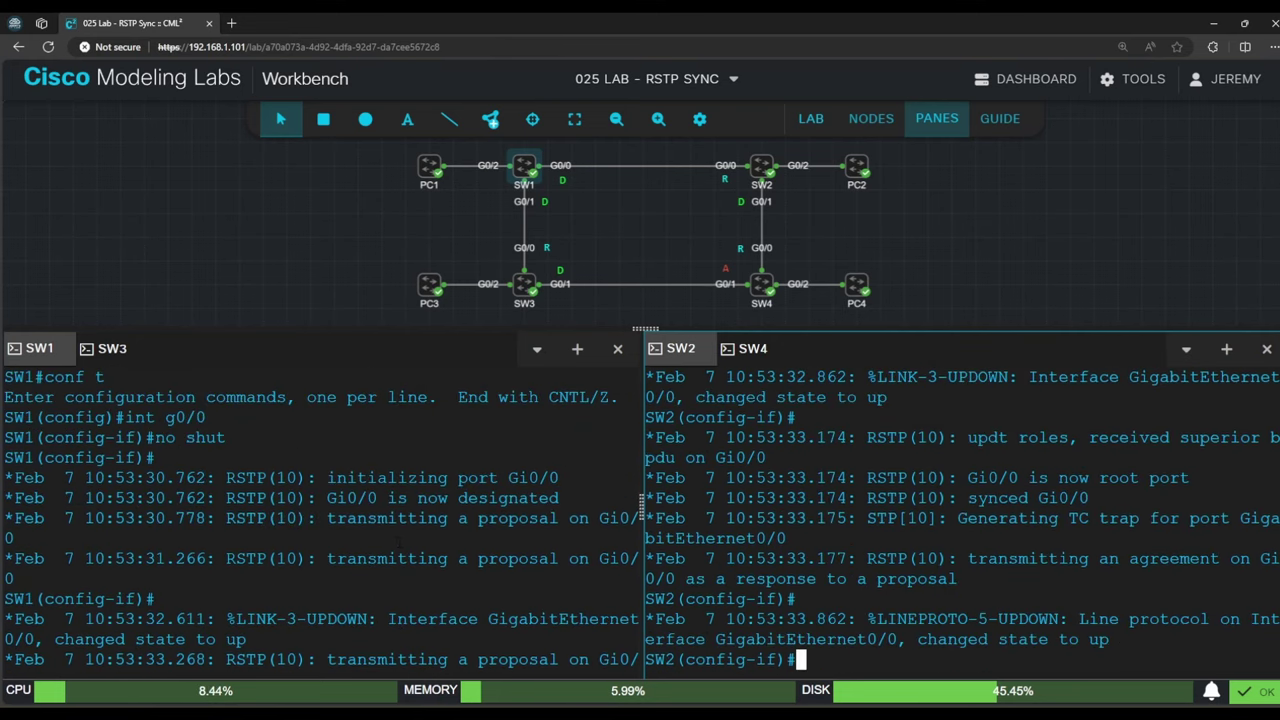
left_click_drag(327, 478, 559, 478)
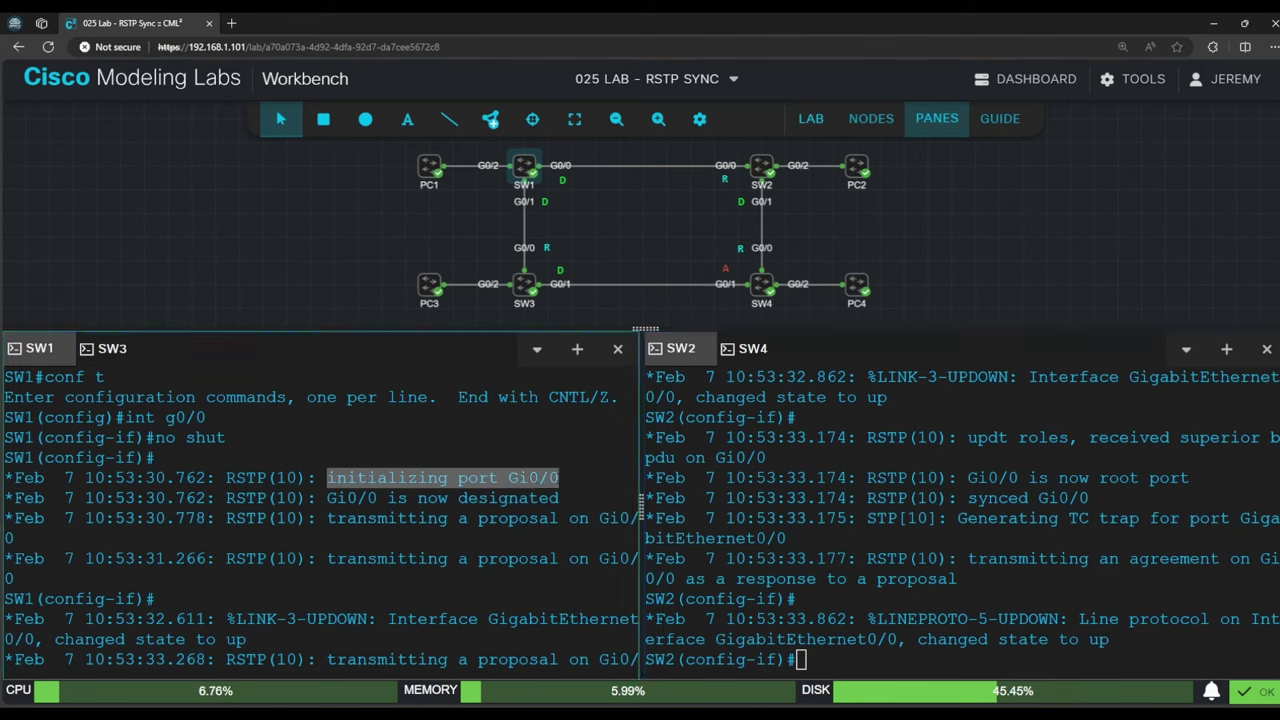
mouse_move(569, 498)
left_mouse_down()
mouse_move(327, 498)
mouse_move(330, 518)
mouse_move(575, 518)
left_mouse_up()
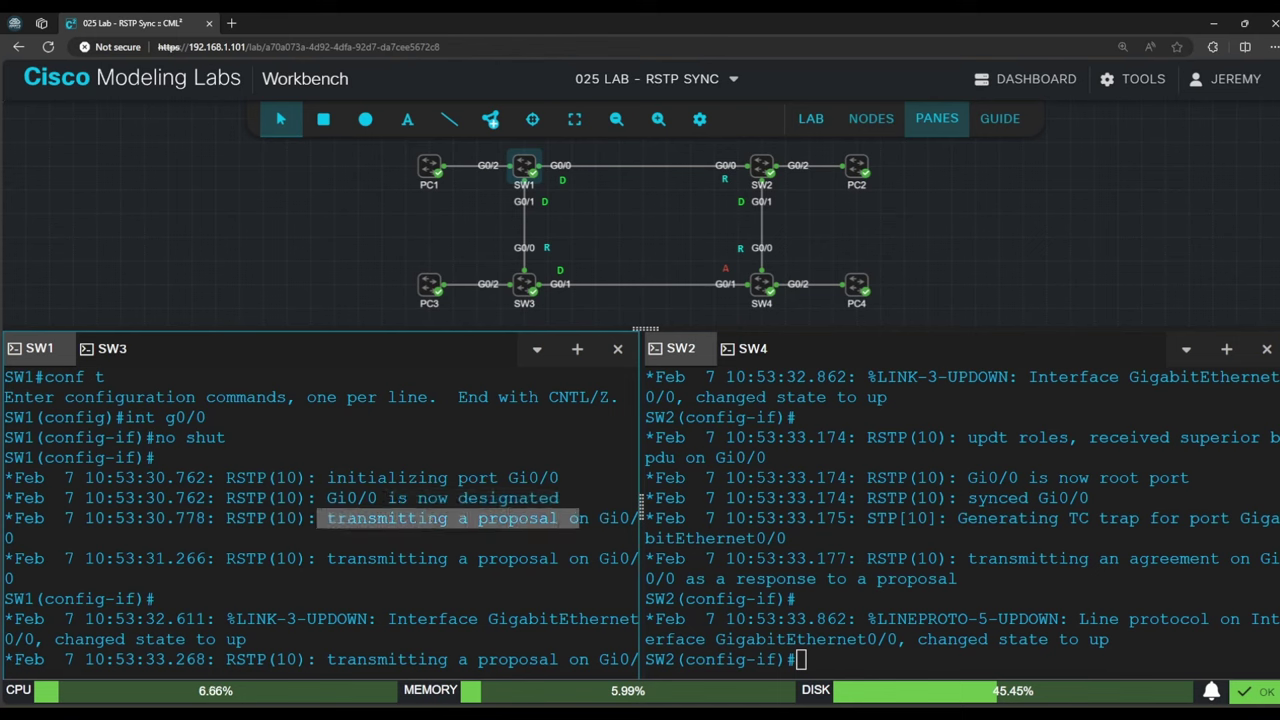
left_click(575, 518)
left_click_drag(327, 558, 559, 558)
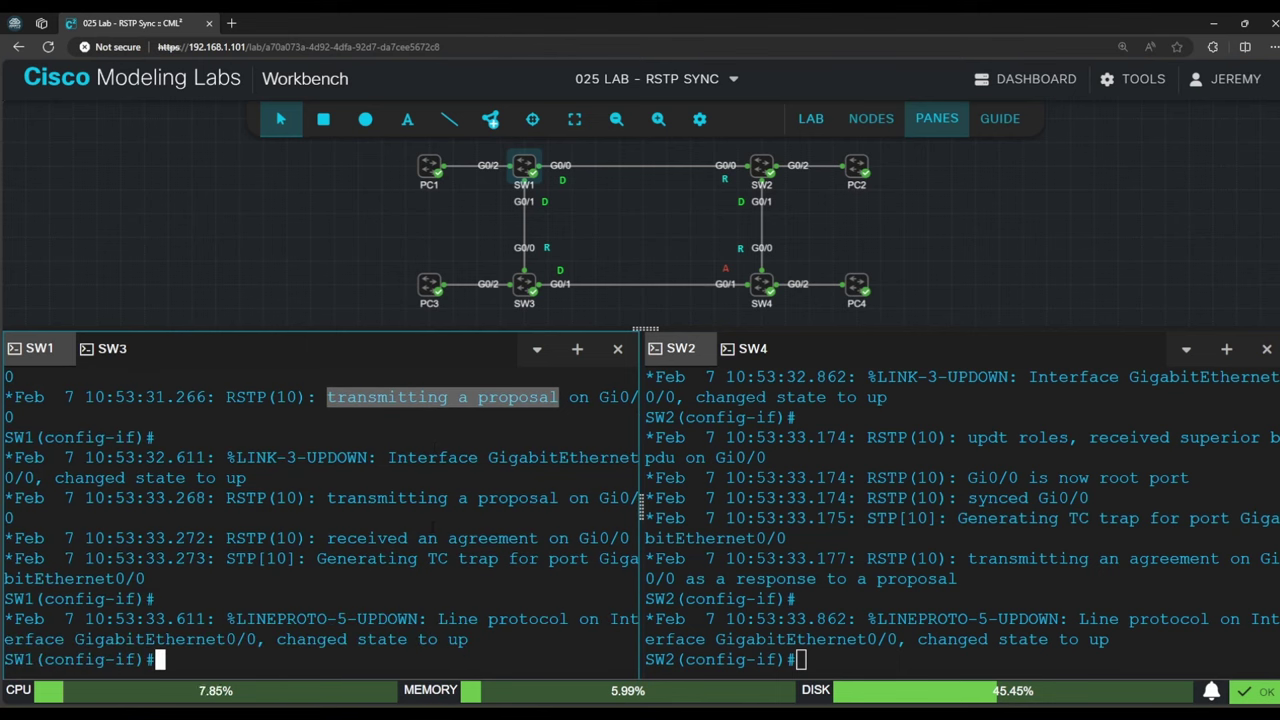
left_click_drag(327, 538, 548, 538)
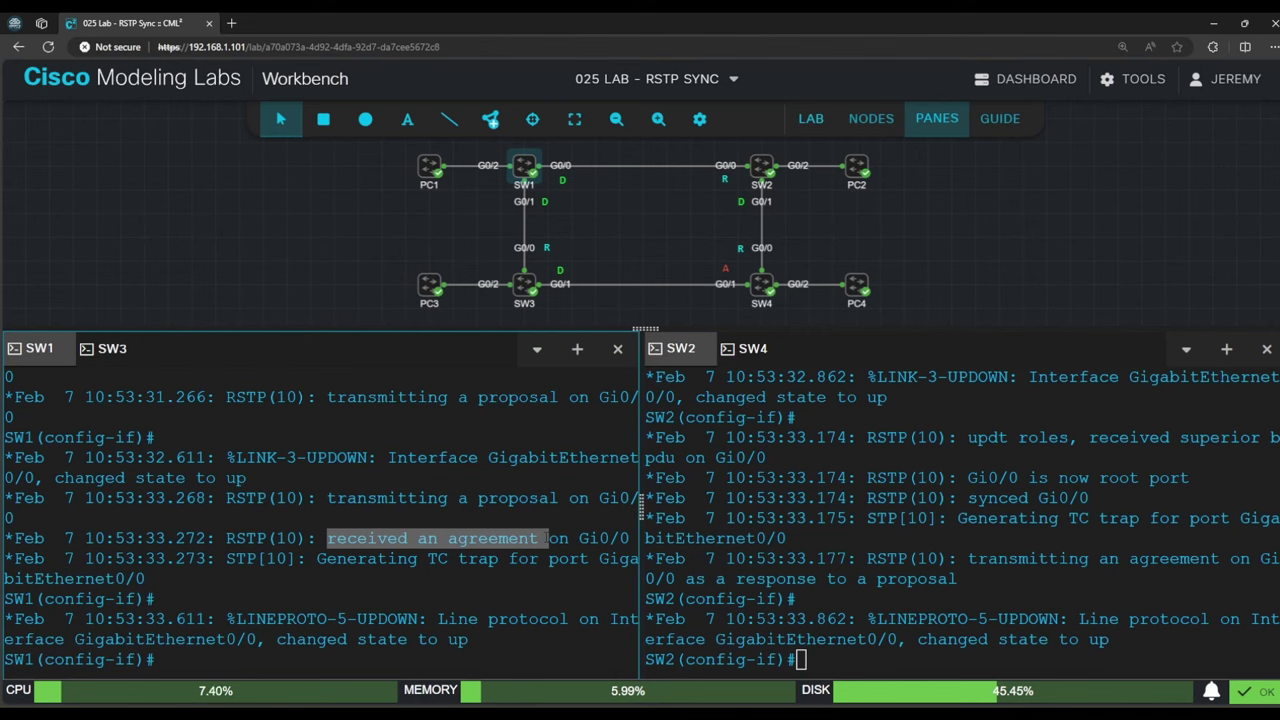
scroll(960, 510, "up", 3)
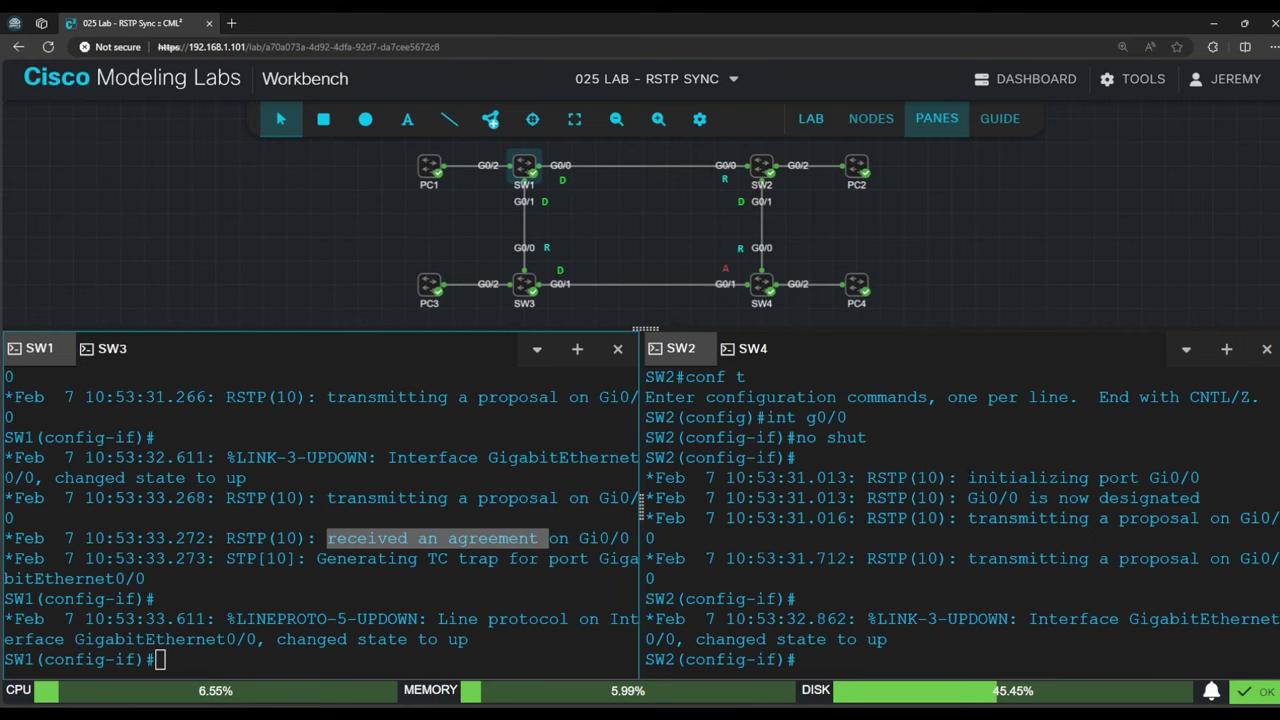
left_click_drag(968, 478, 1200, 518)
left_click_drag(968, 558, 1196, 558)
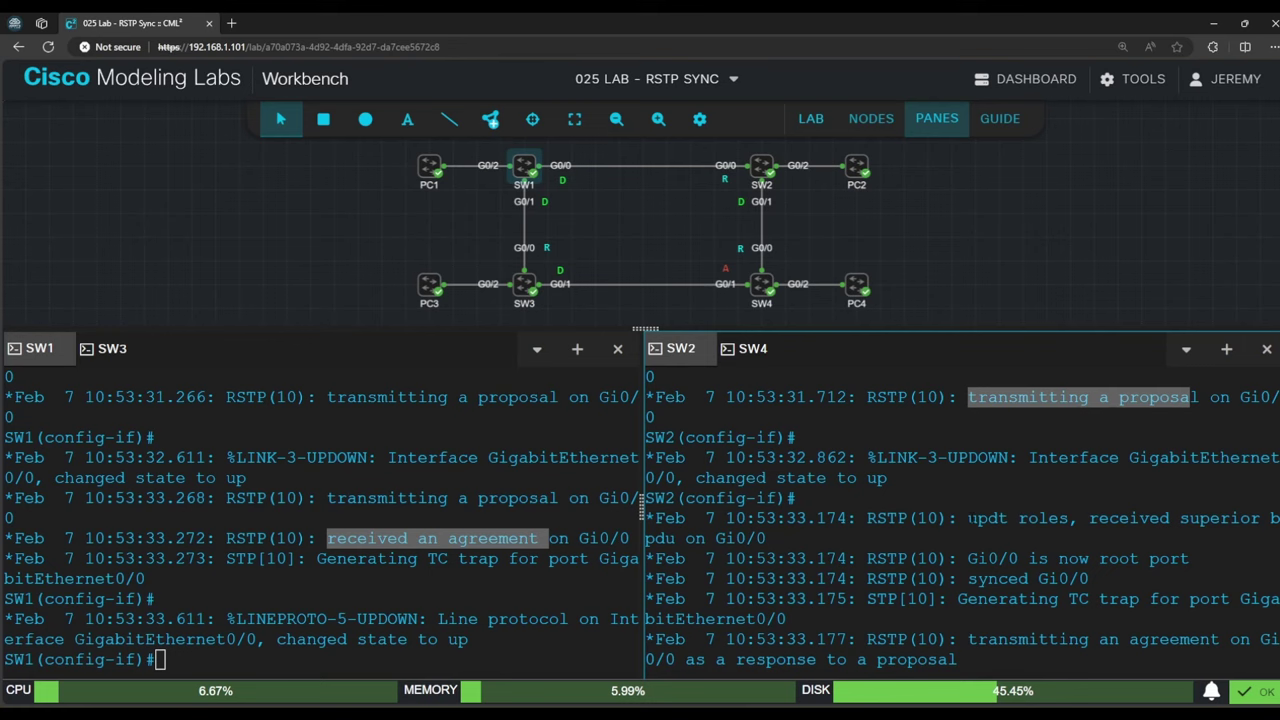
left_click_drag(968, 518, 908, 538)
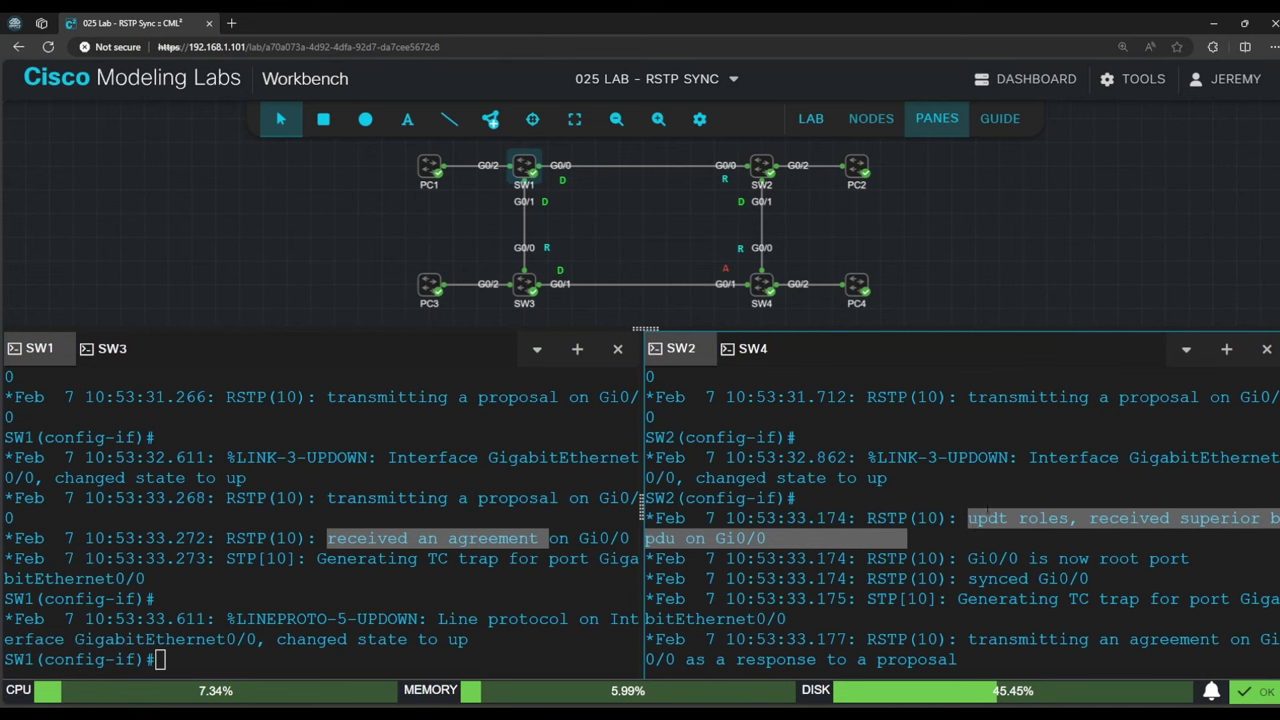
left_click_drag(968, 478, 1199, 479)
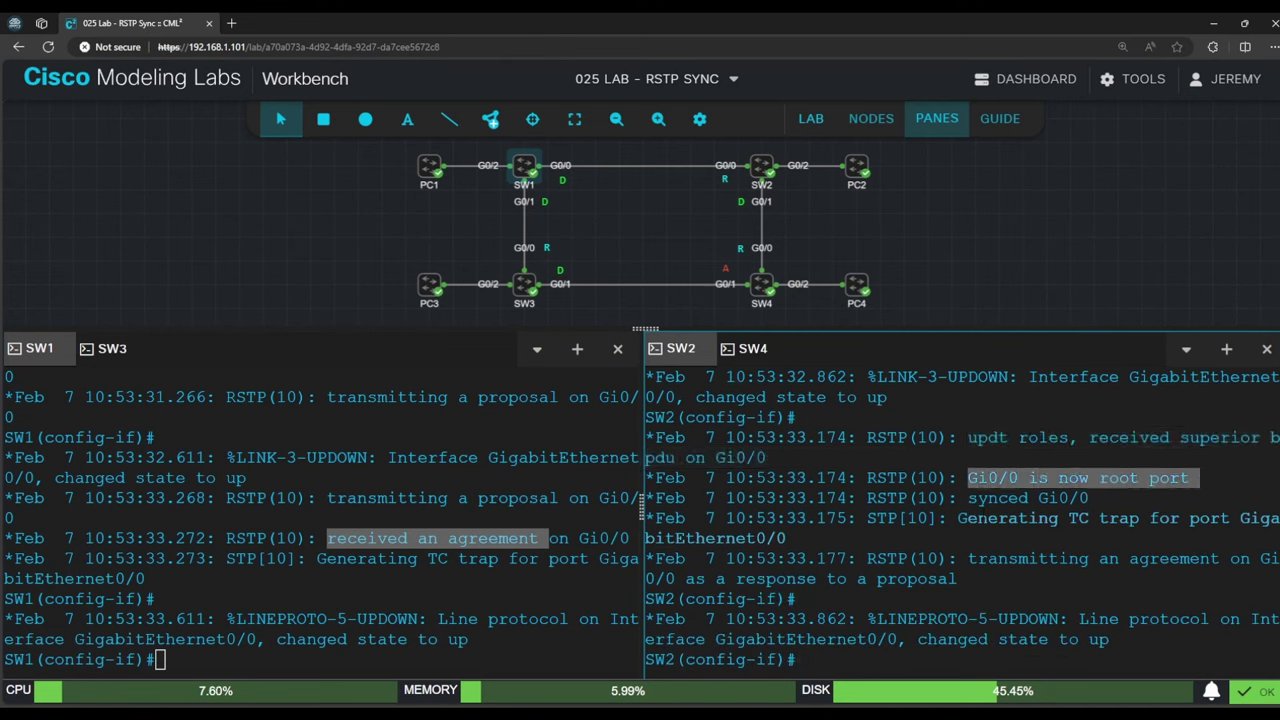
left_click_drag(987, 498, 1090, 498)
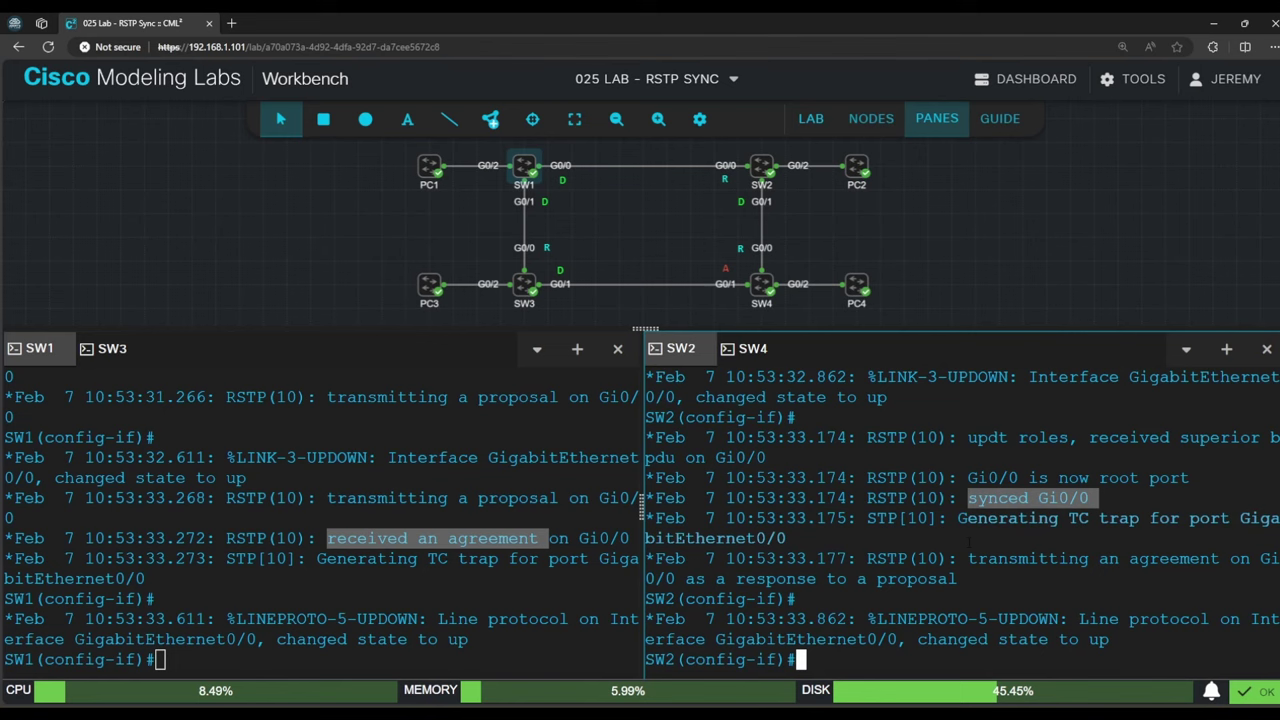
left_click_drag(968, 558, 988, 577)
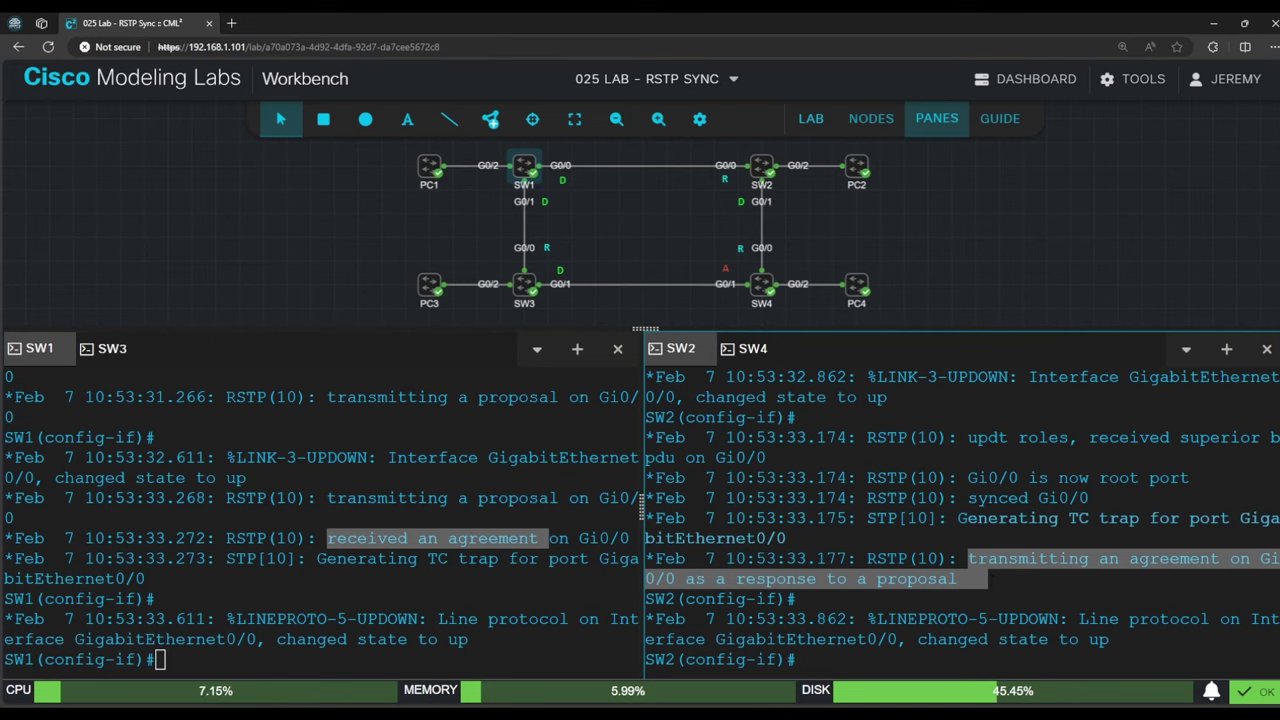
left_click_drag(958, 518, 1139, 518)
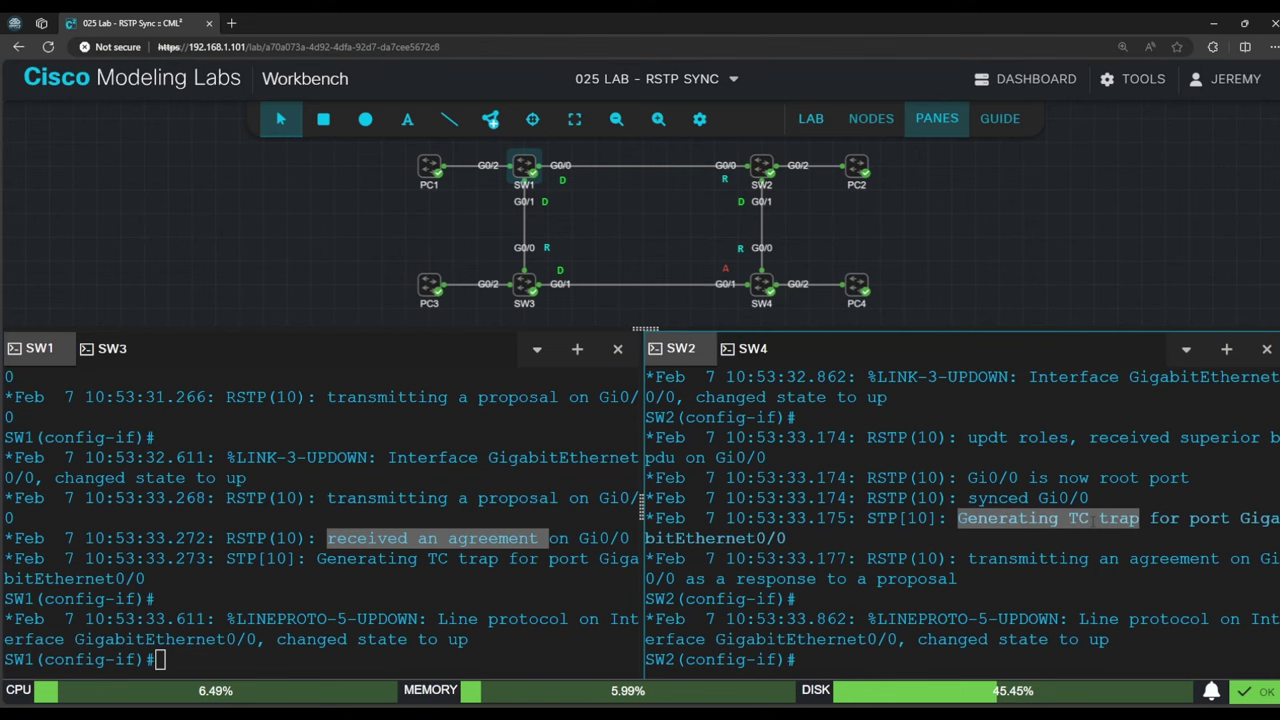
left_click_drag(317, 558, 498, 558)
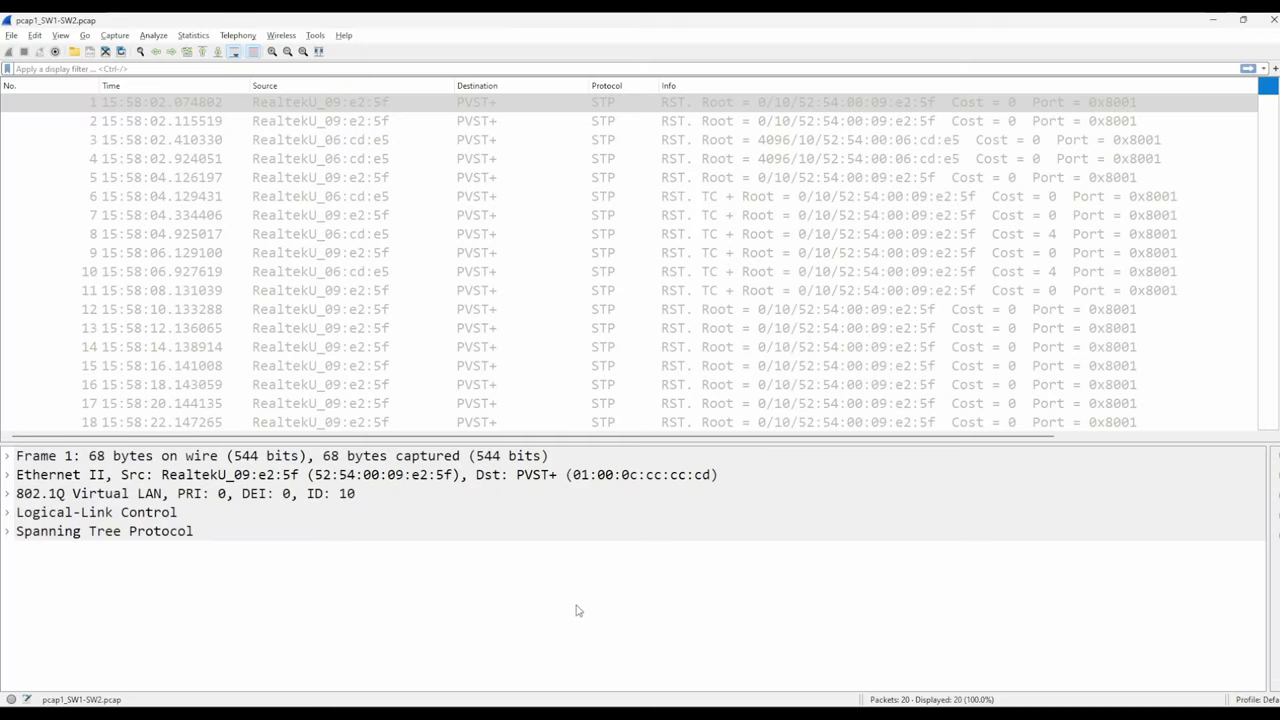
Colour packet 1's 09:e2:5f Ethernet conversation pink with Color 1.
right_click(413, 107)
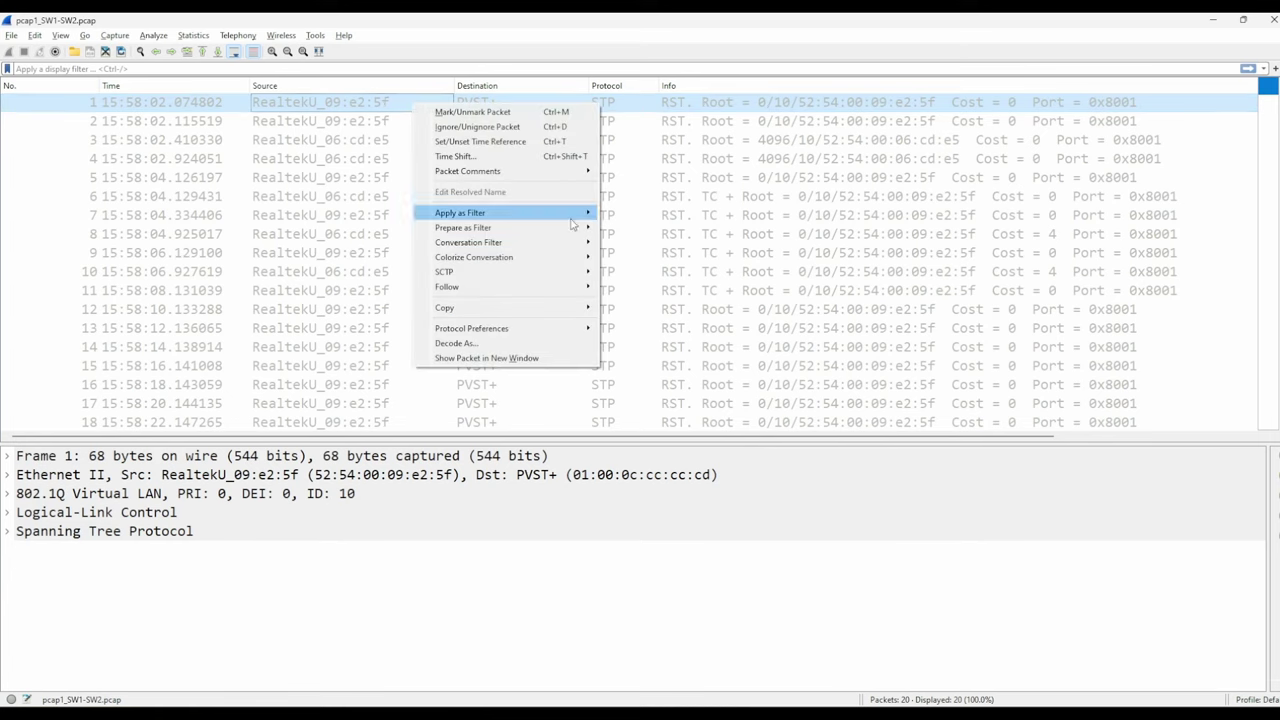
mouse_move(577, 261)
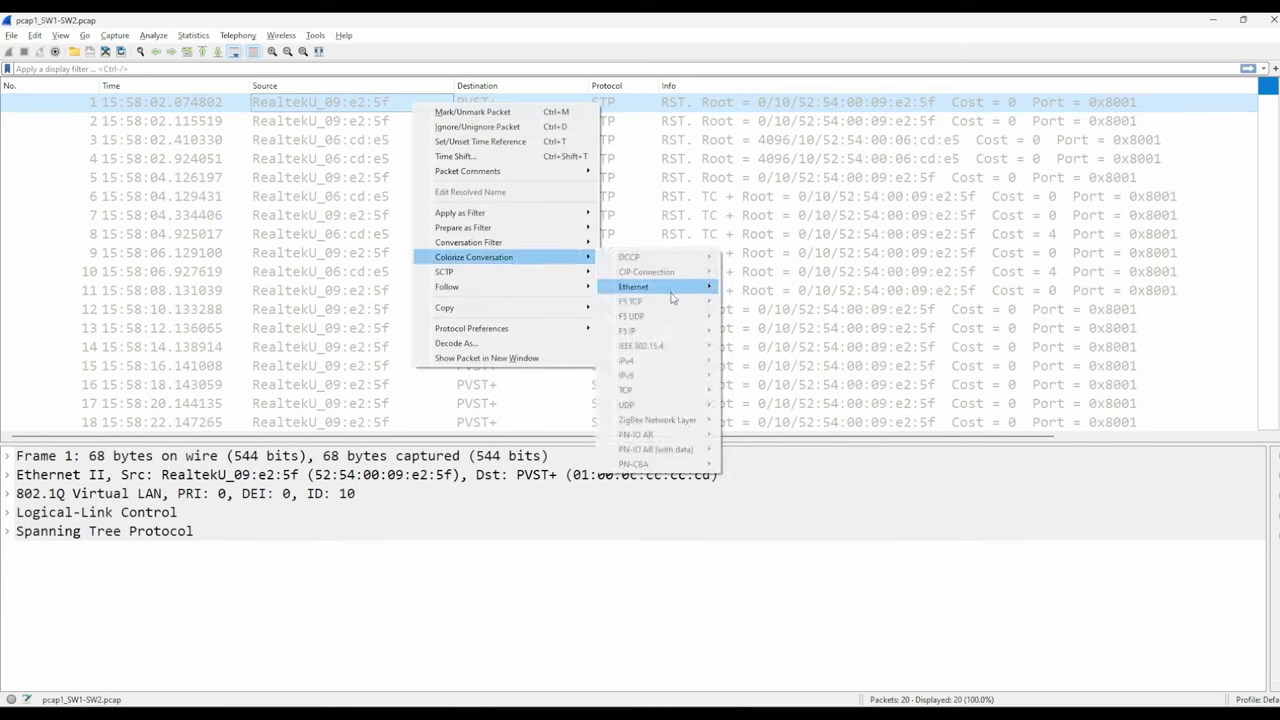
mouse_move(676, 292)
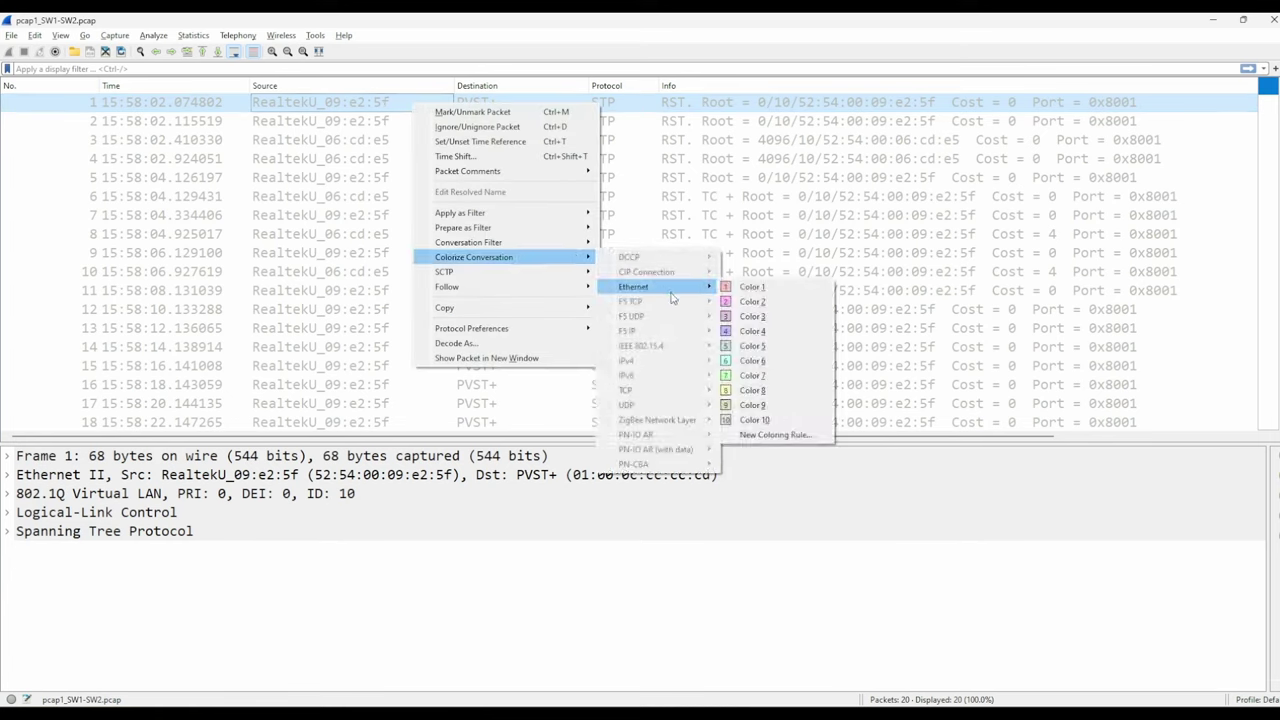
left_click(754, 290)
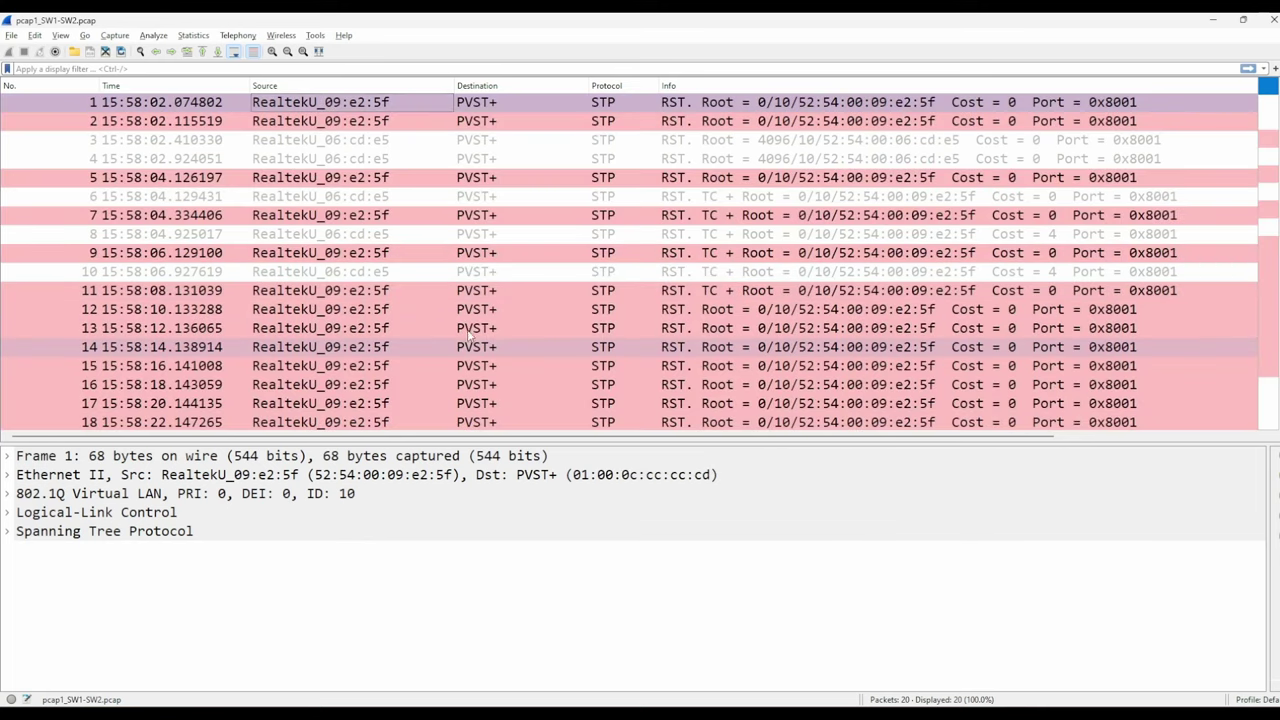
Colour packet 3's 06:cd:e5 Ethernet conversation teal with Color 5.
left_click(517, 147)
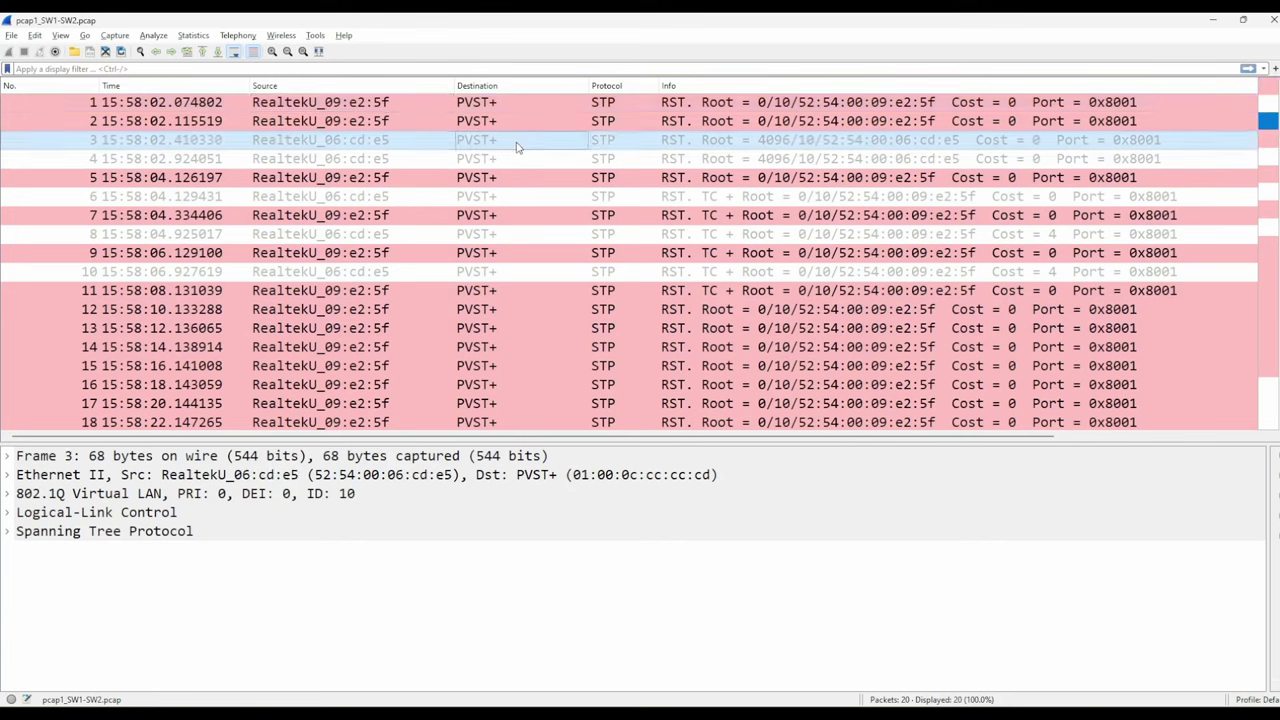
right_click(517, 147)
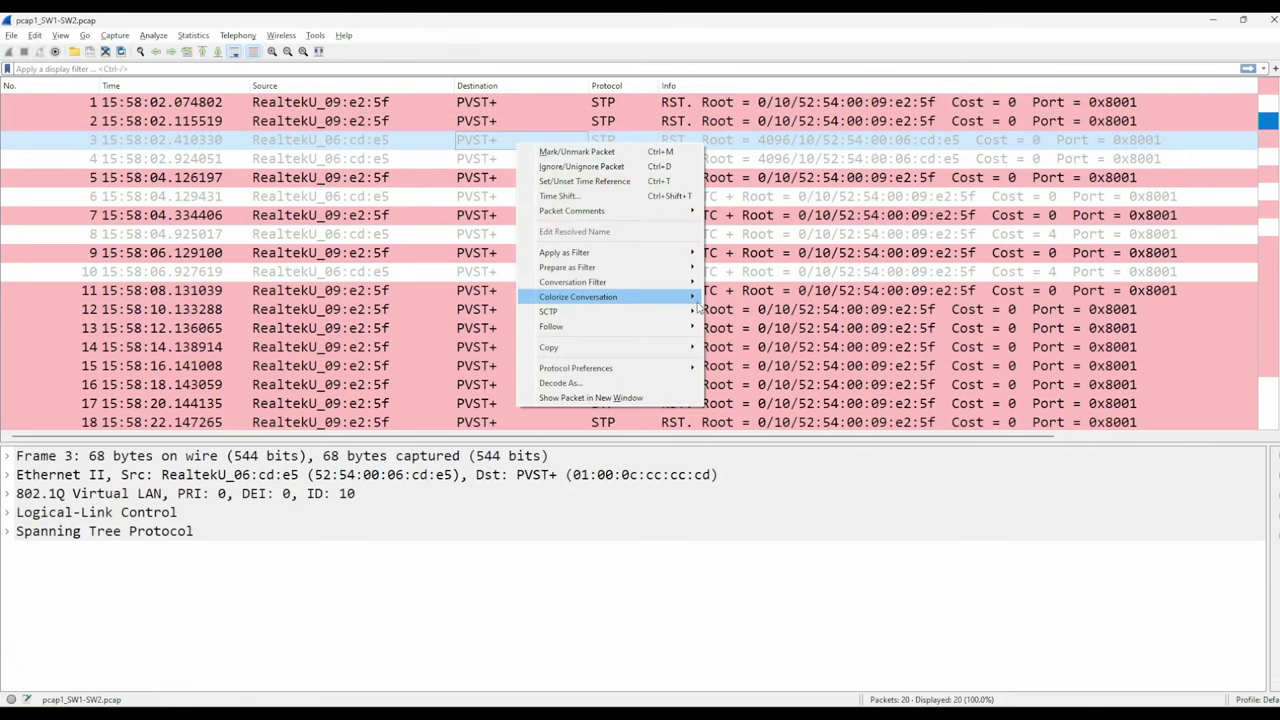
mouse_move(690, 297)
mouse_move(798, 328)
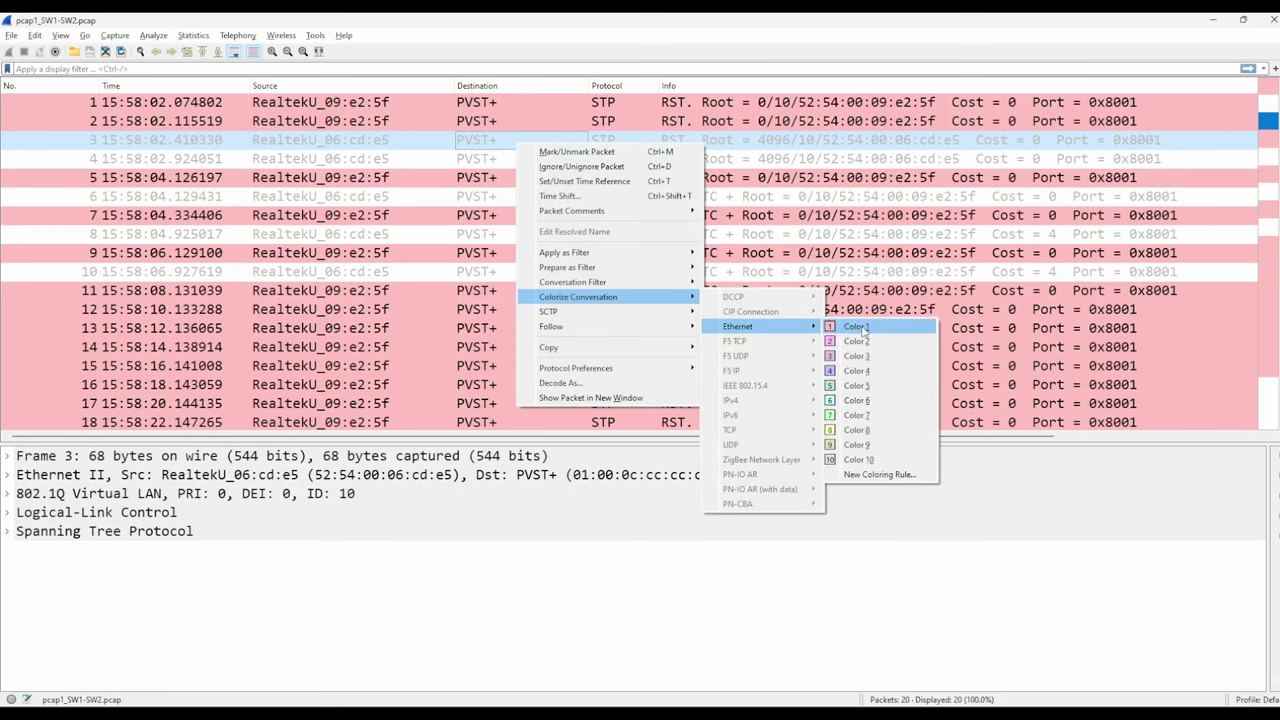
left_click(856, 385)
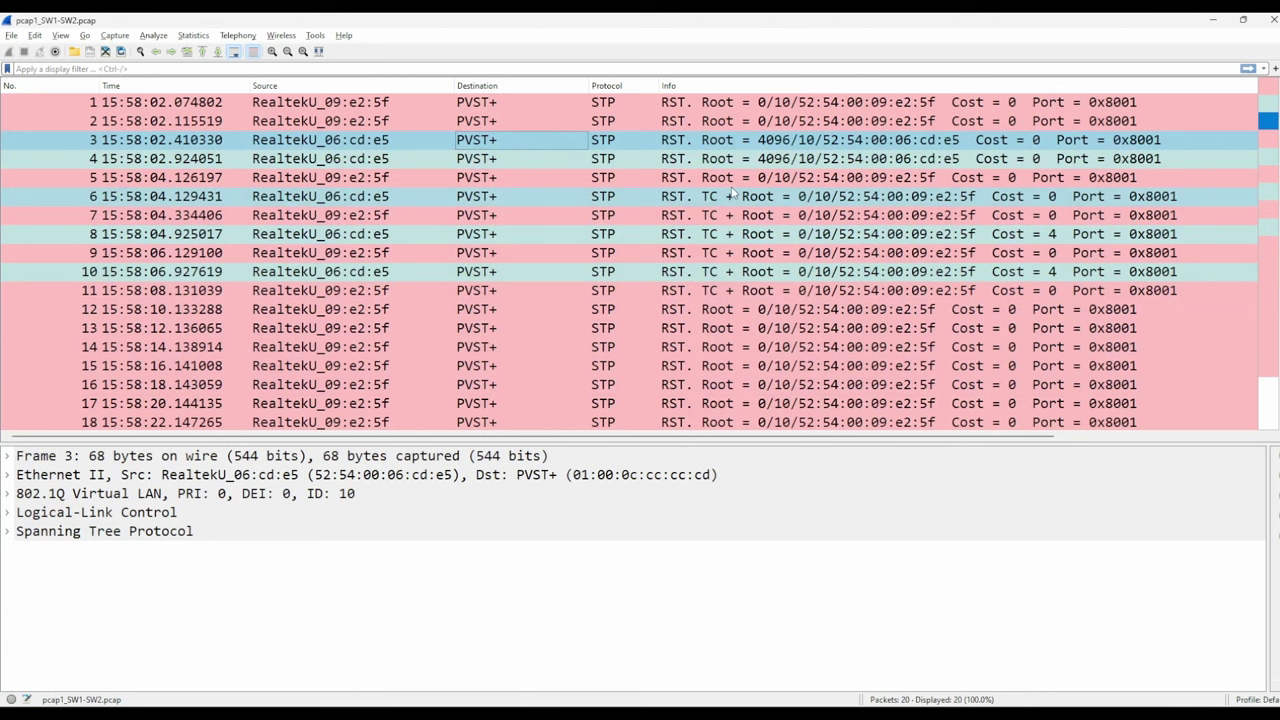
left_click(628, 120)
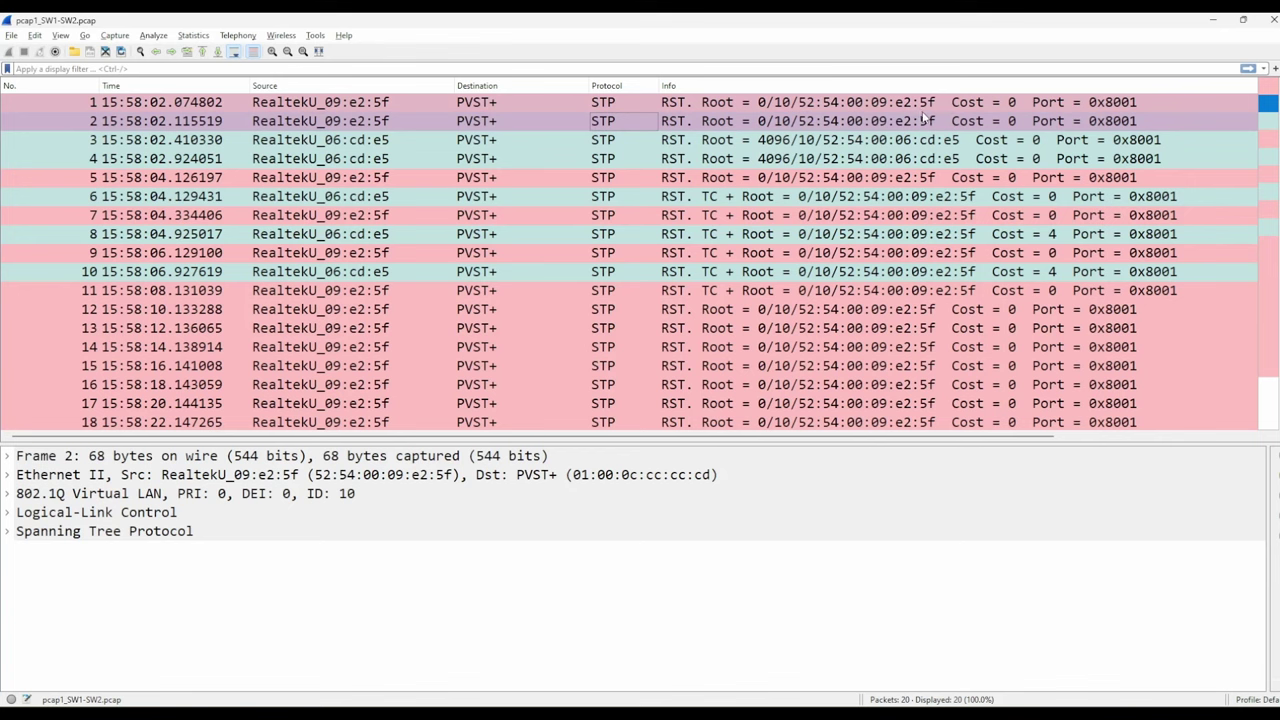
Flip between packets 3 and 4 to compare them.
left_click(632, 142)
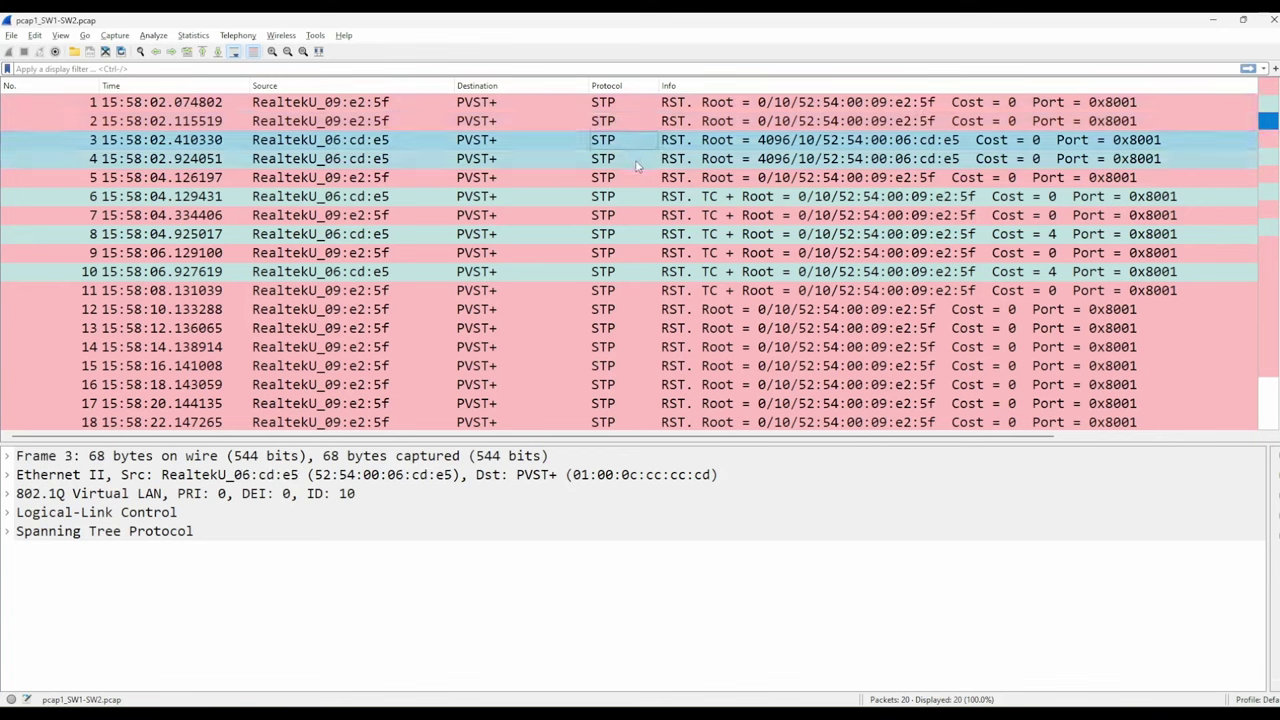
left_click(640, 158)
left_click(638, 142)
left_click(646, 158)
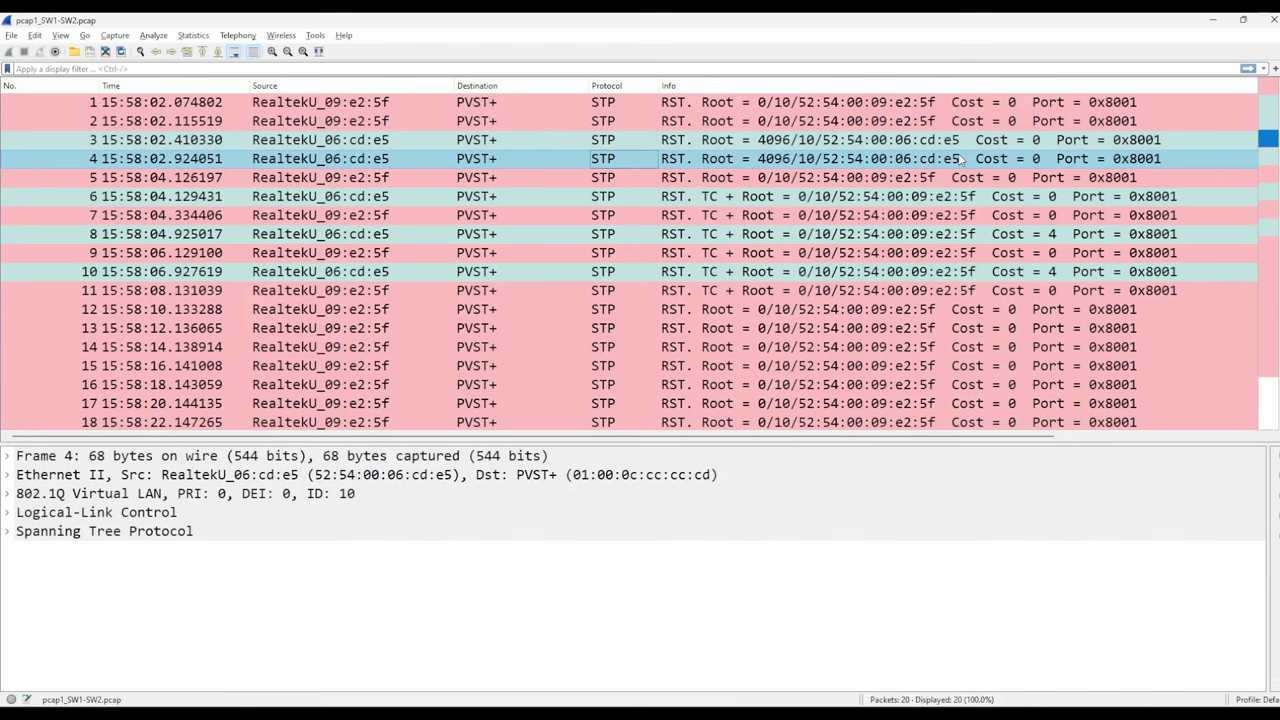
Expand packet 1's Spanning Tree Protocol section and its BPDU flags.
left_click(535, 103)
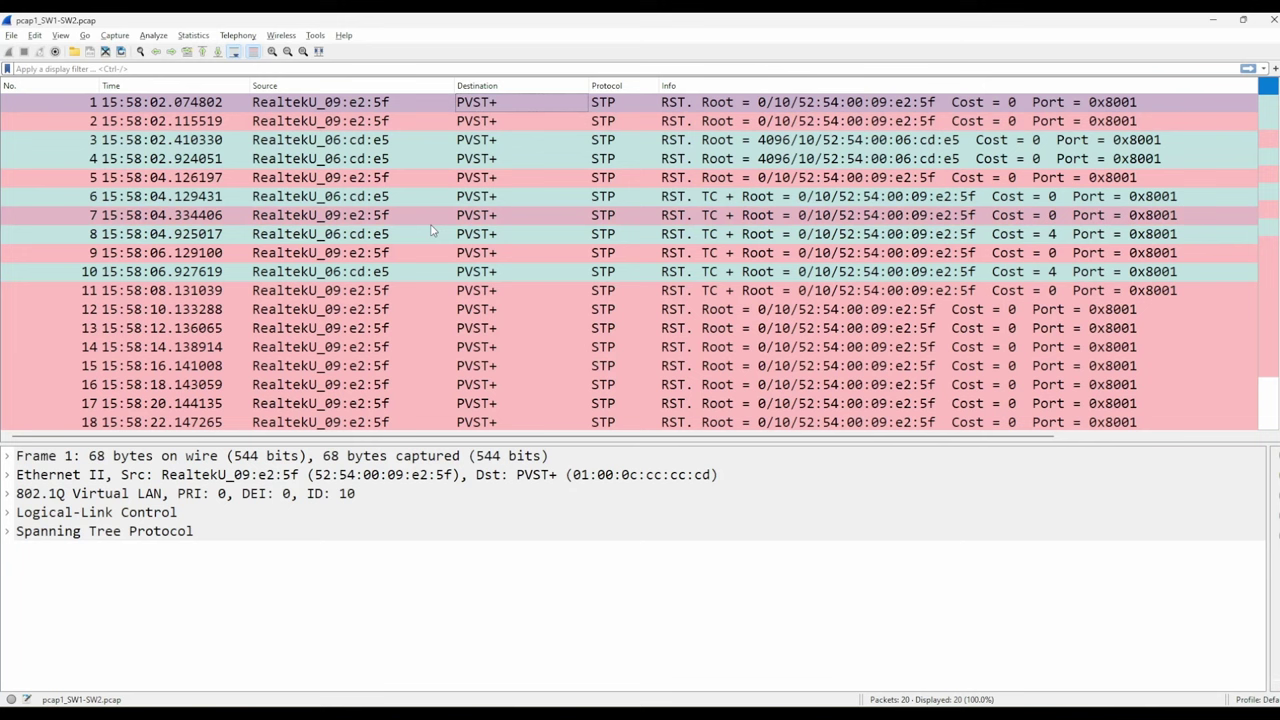
left_click(8, 533)
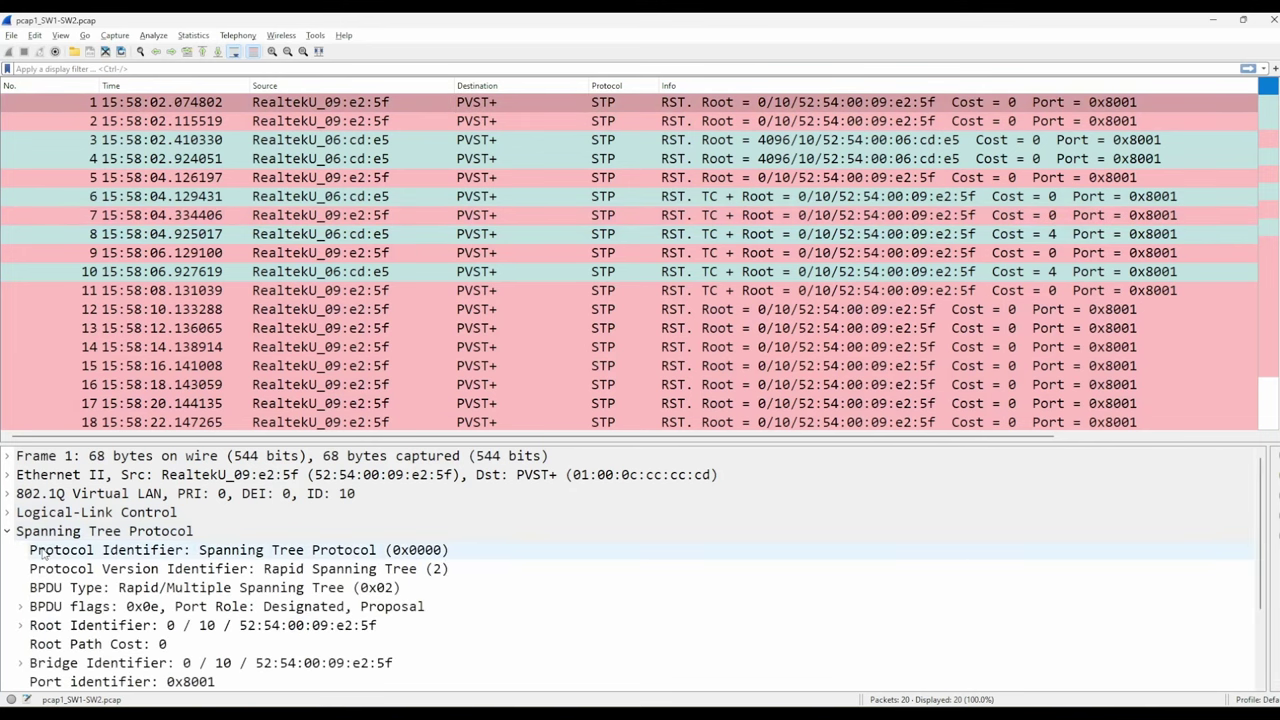
scroll(43, 580, "down", 1)
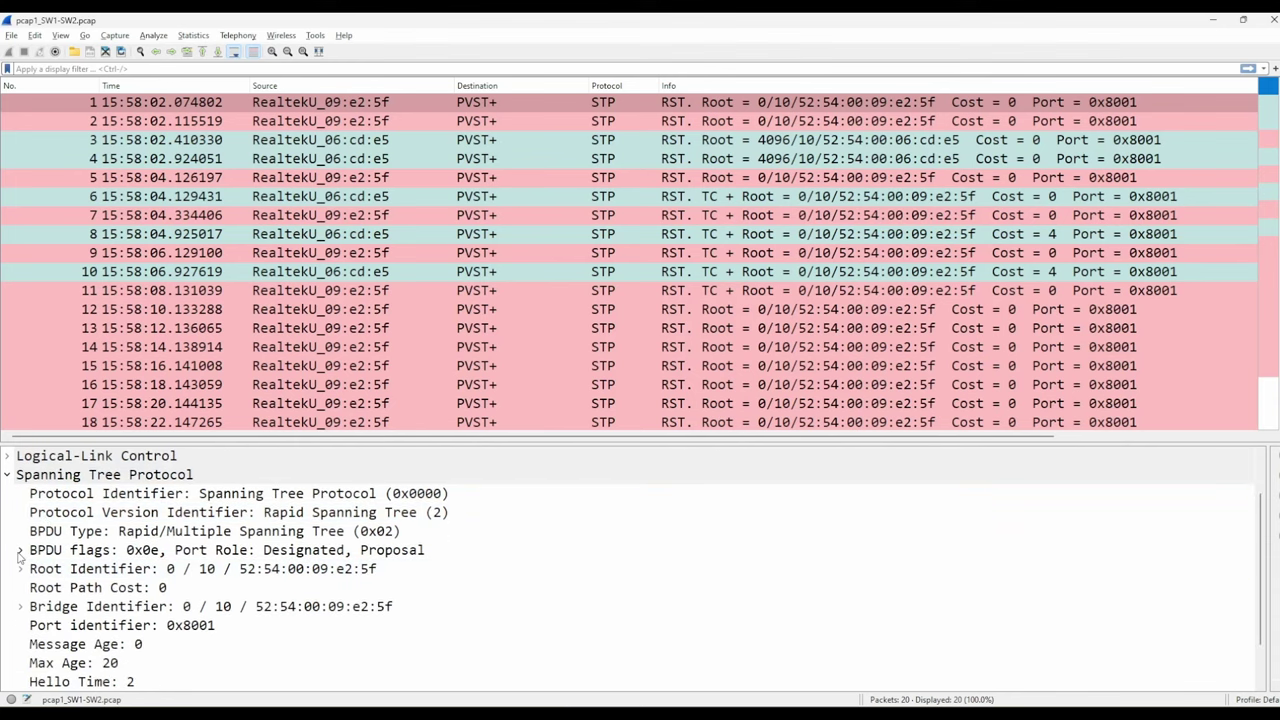
left_click(20, 550)
scroll(275, 540, "down", 1)
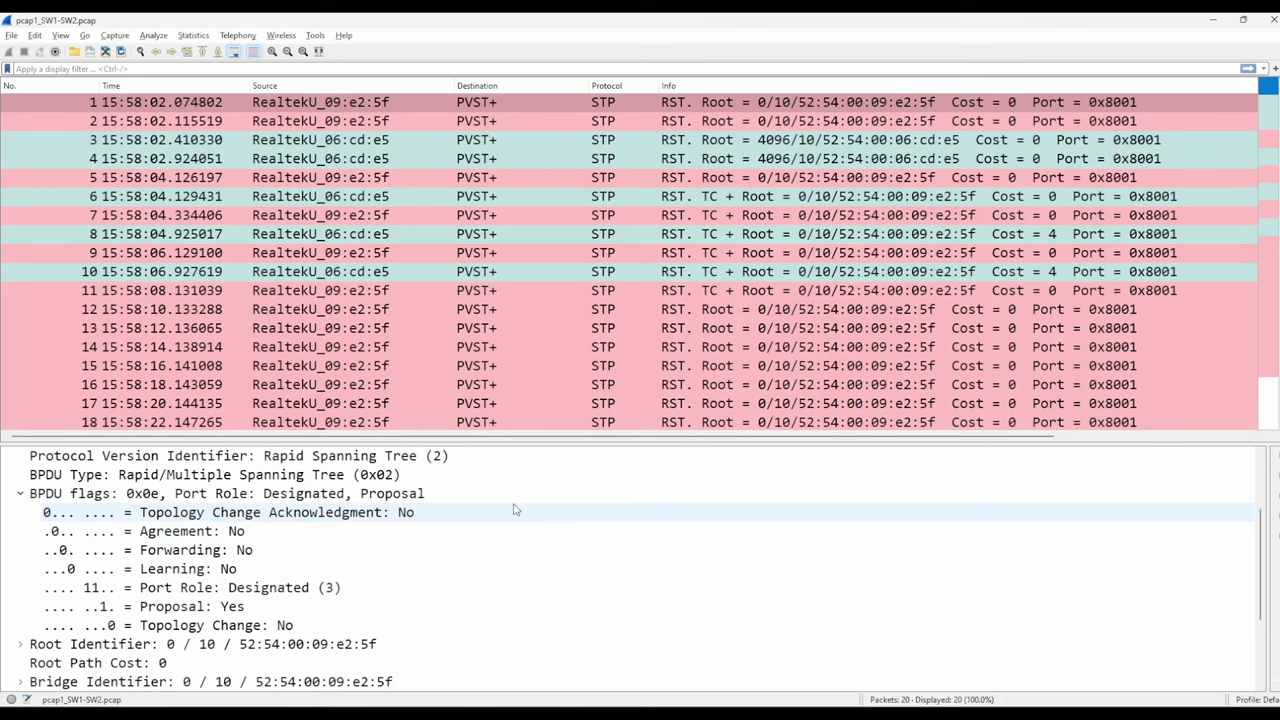
Inspect packet 1's Topology Change, Port Role and Proposal flags, then view packet 3.
left_click(461, 516)
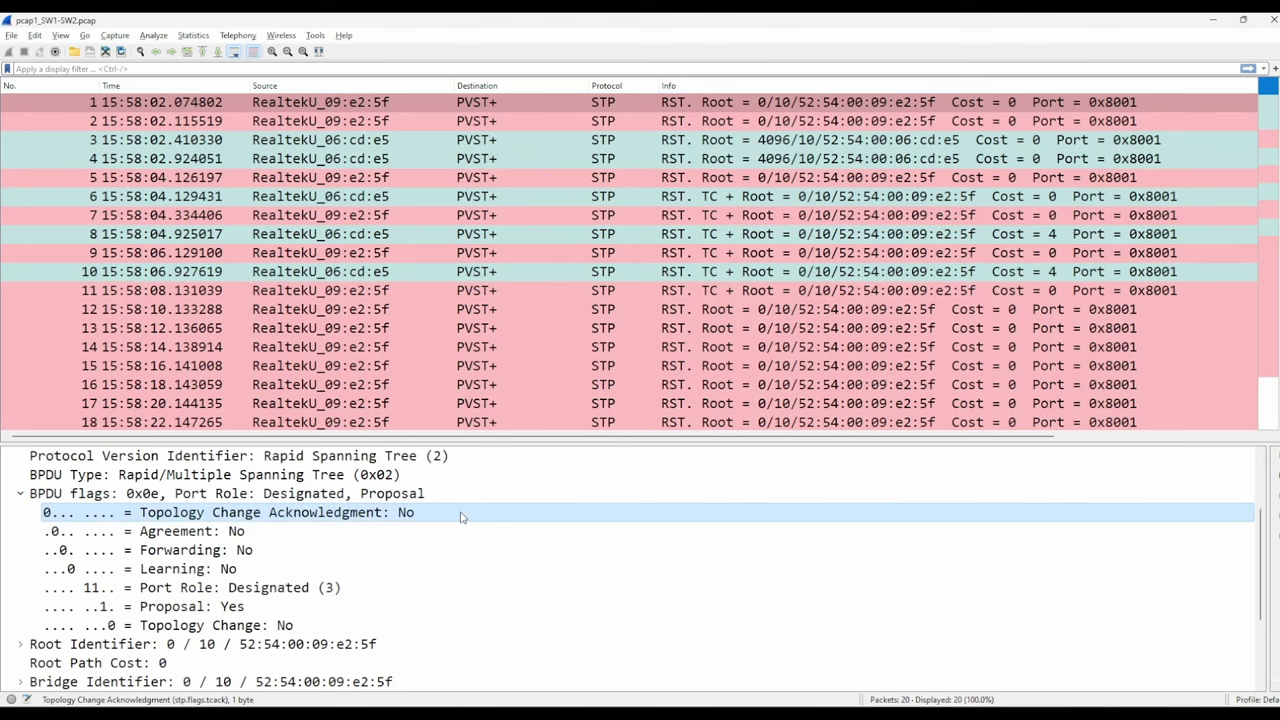
left_click(418, 628)
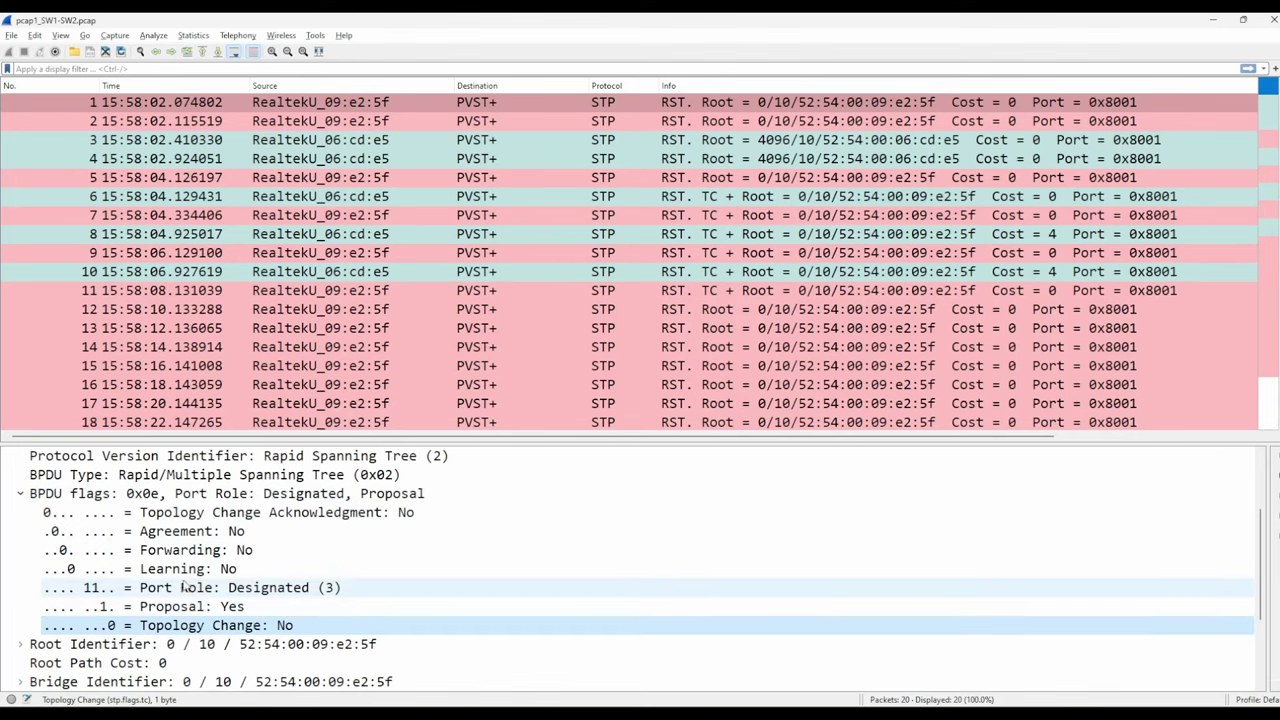
left_click(328, 588)
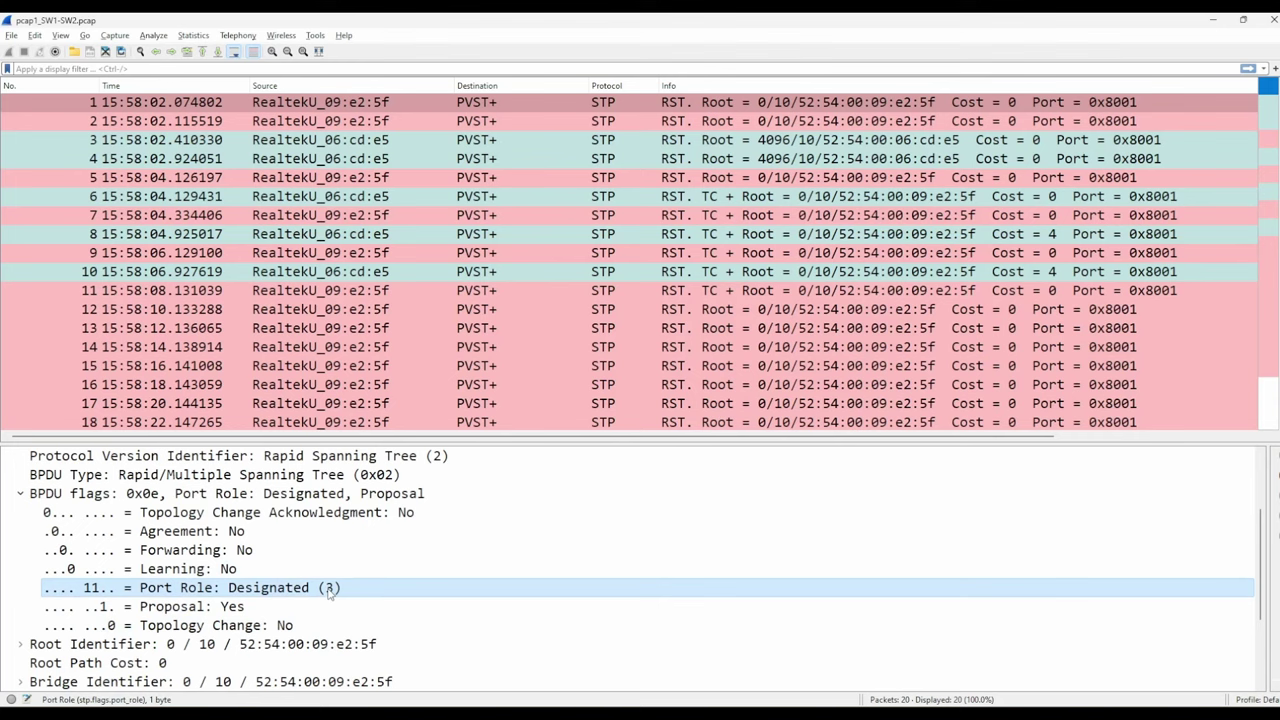
left_click(101, 606)
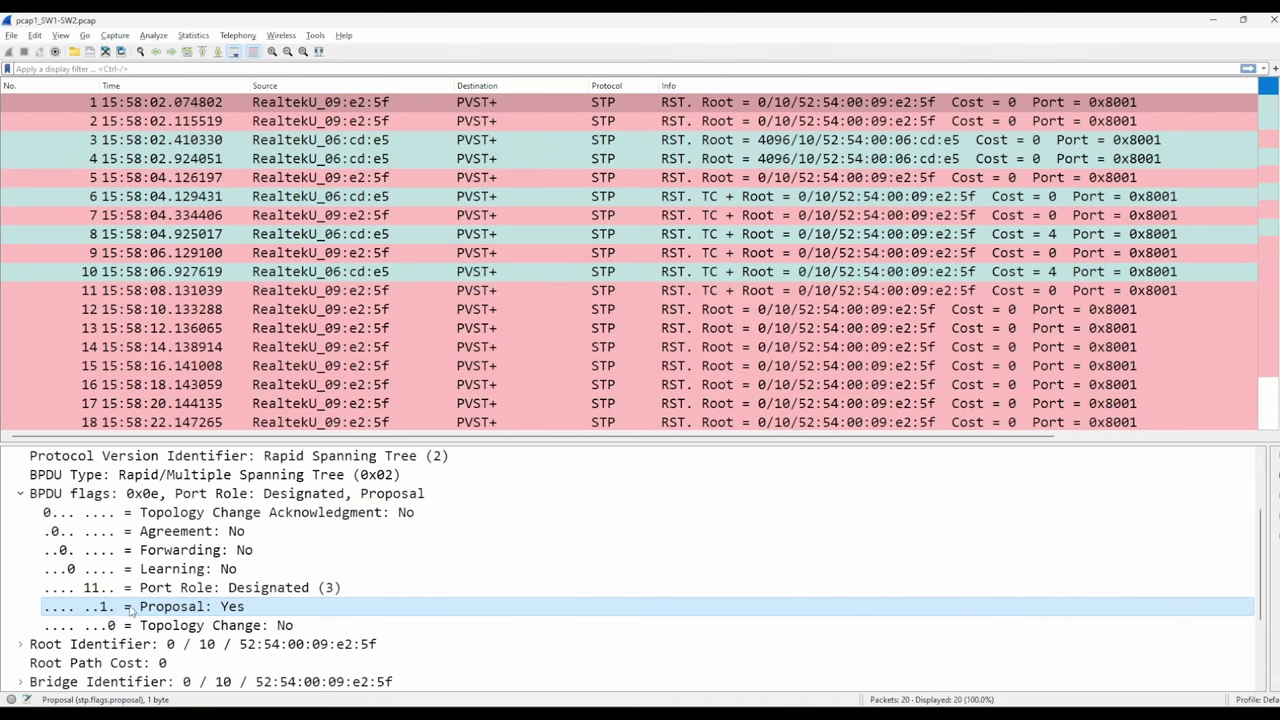
left_click(422, 142)
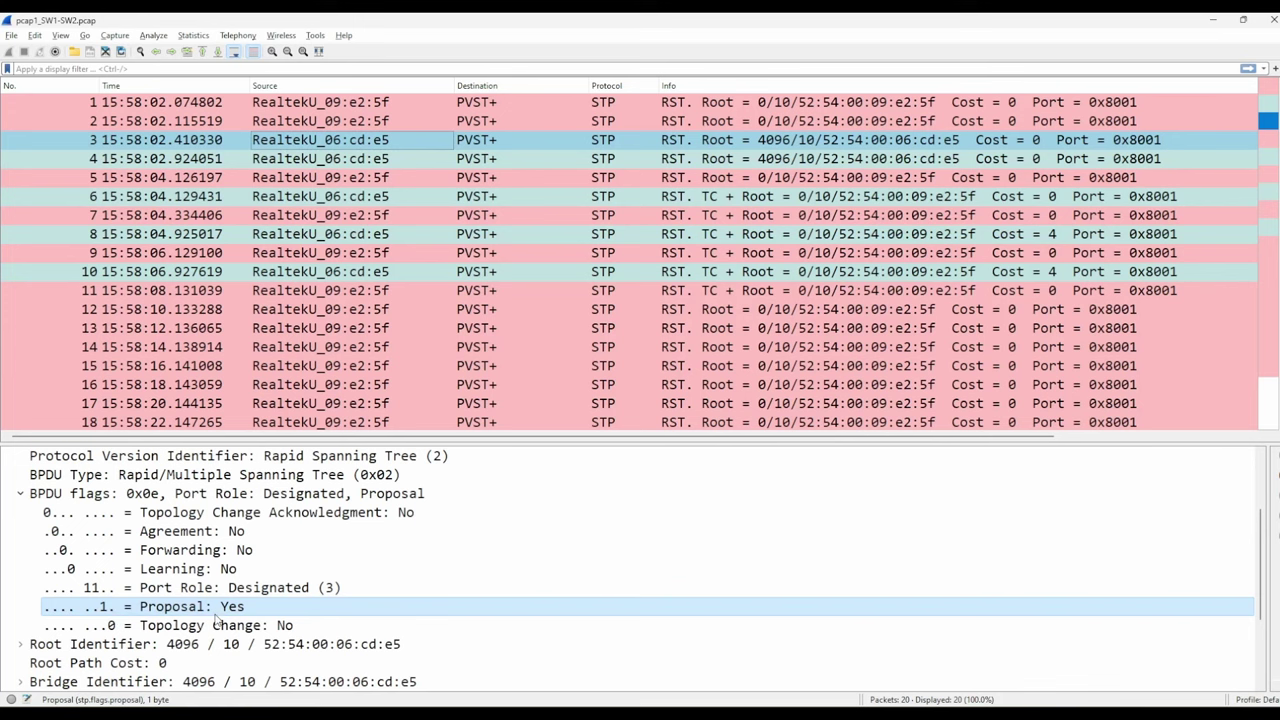
Inspect packet 6's Agreement, Forwarding, Learning, Port Role and Topology Change flags.
left_click(405, 198)
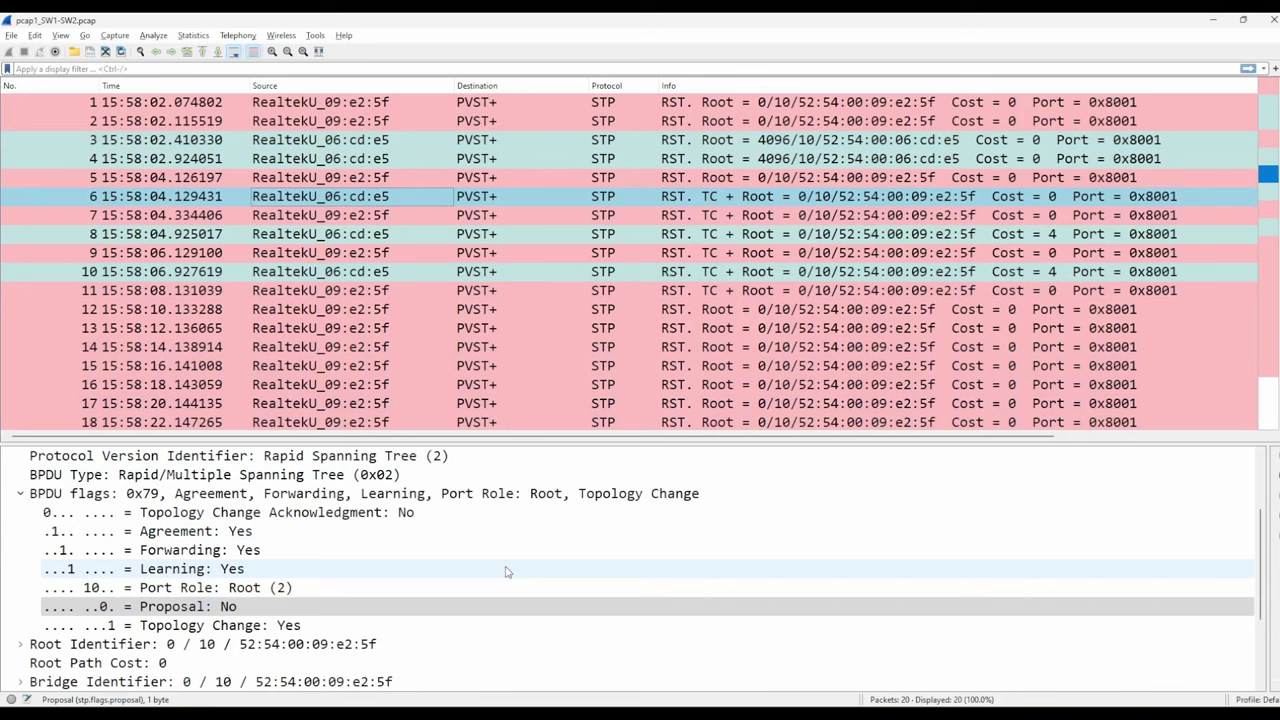
left_click(311, 539)
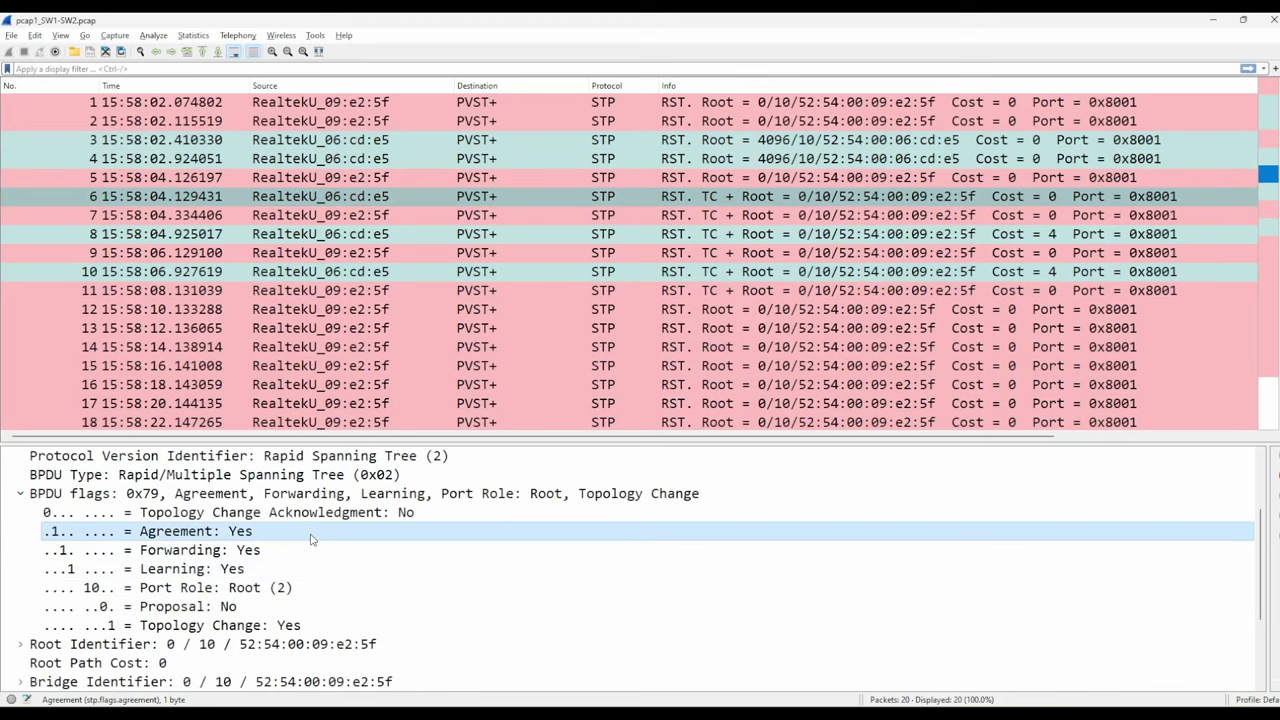
left_click(306, 552)
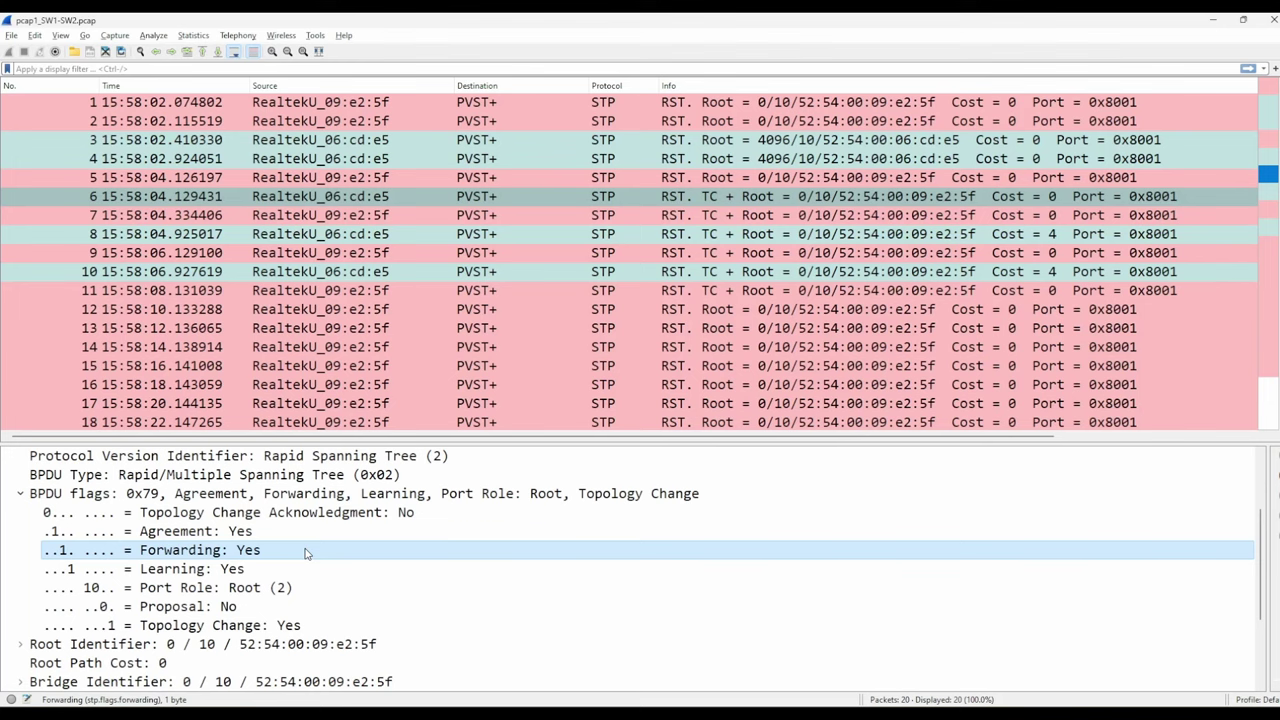
left_click(308, 568)
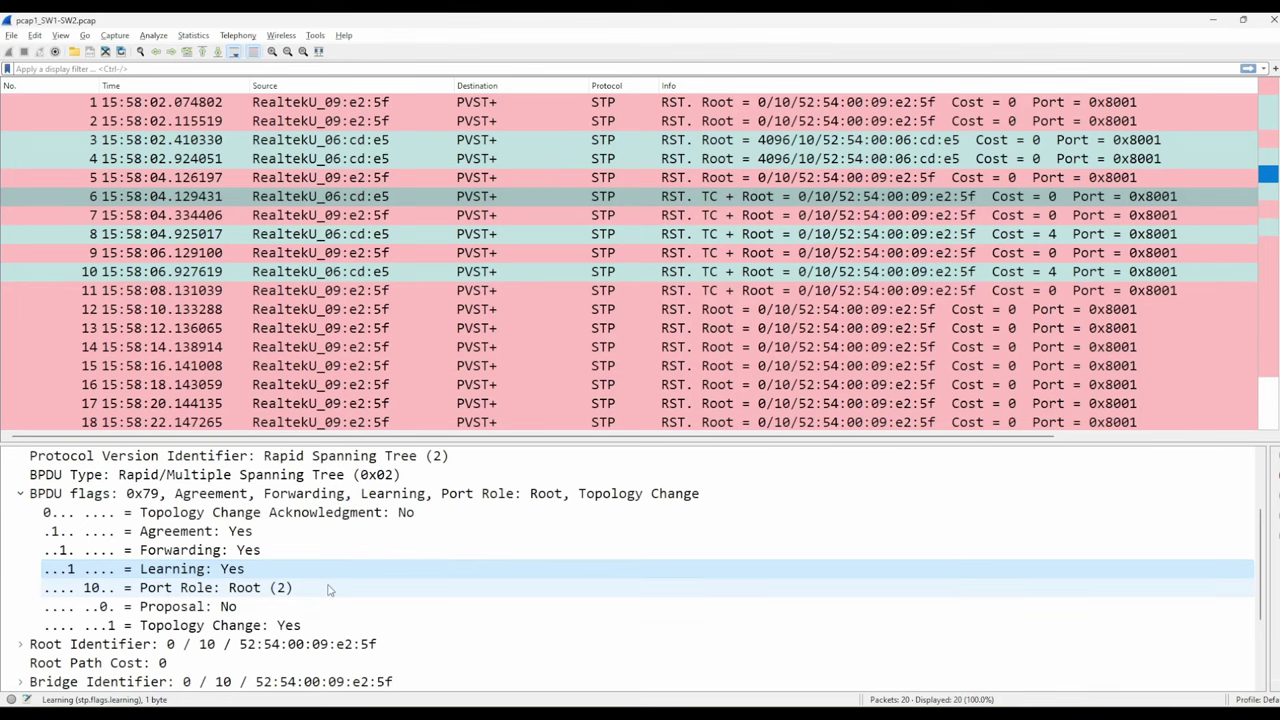
left_click(329, 590)
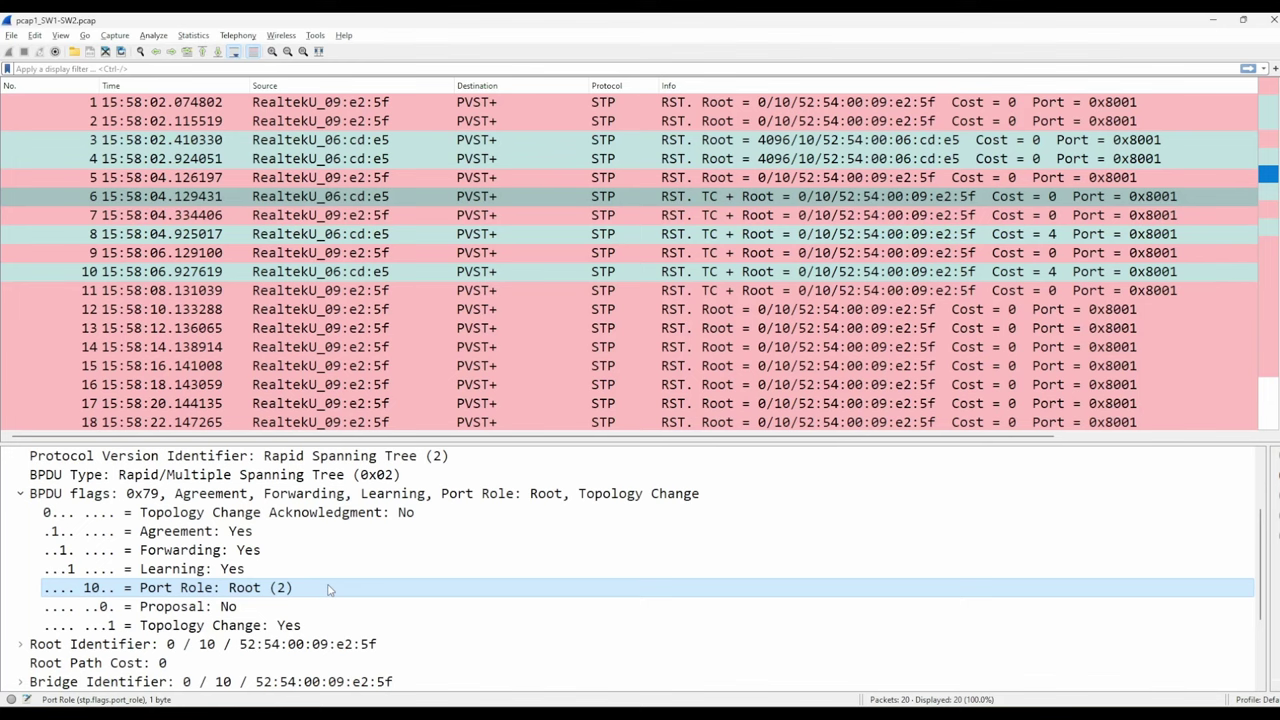
left_click(338, 626)
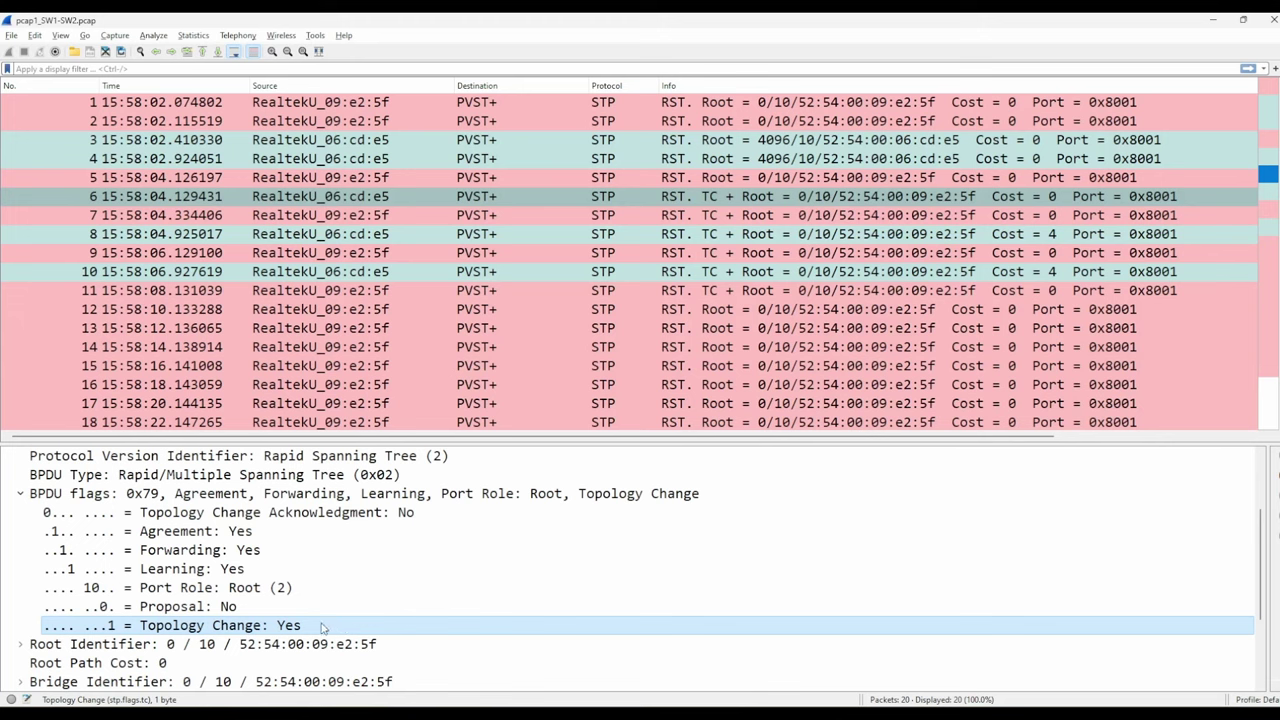
Check packet 8's Agreement flag and move on to packet 10.
left_click(445, 234)
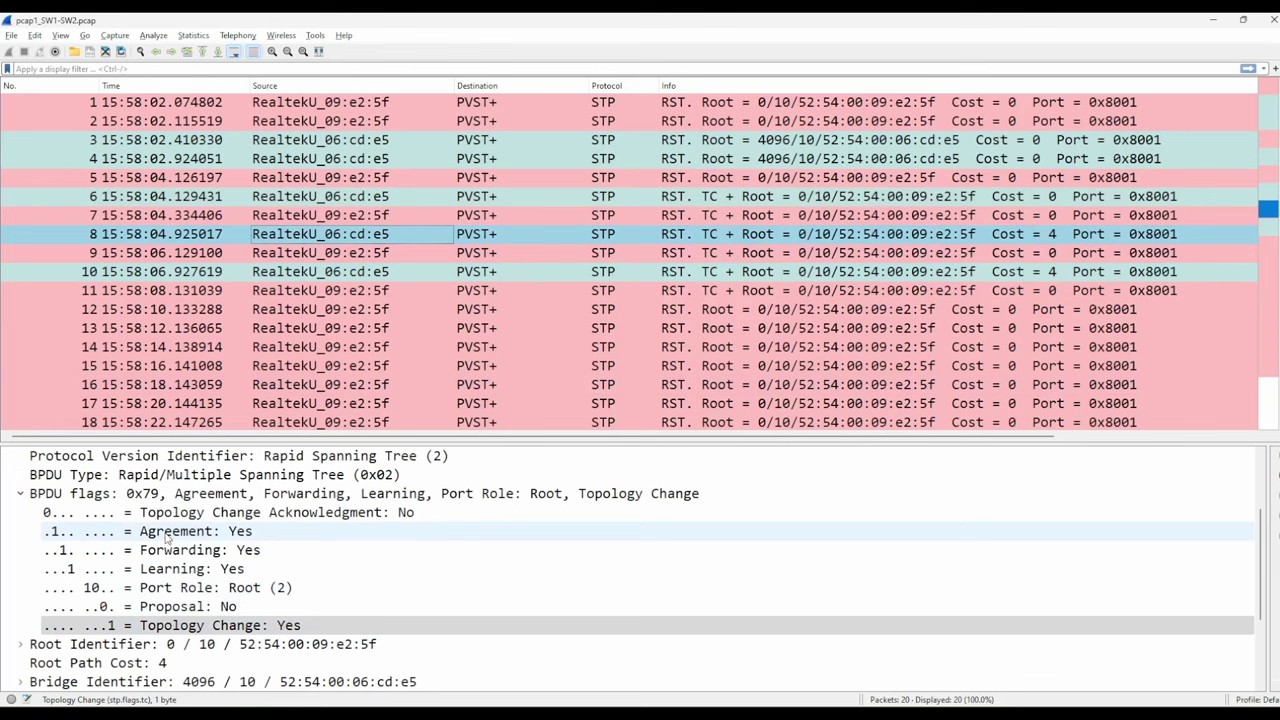
left_click(240, 531)
left_click(448, 272)
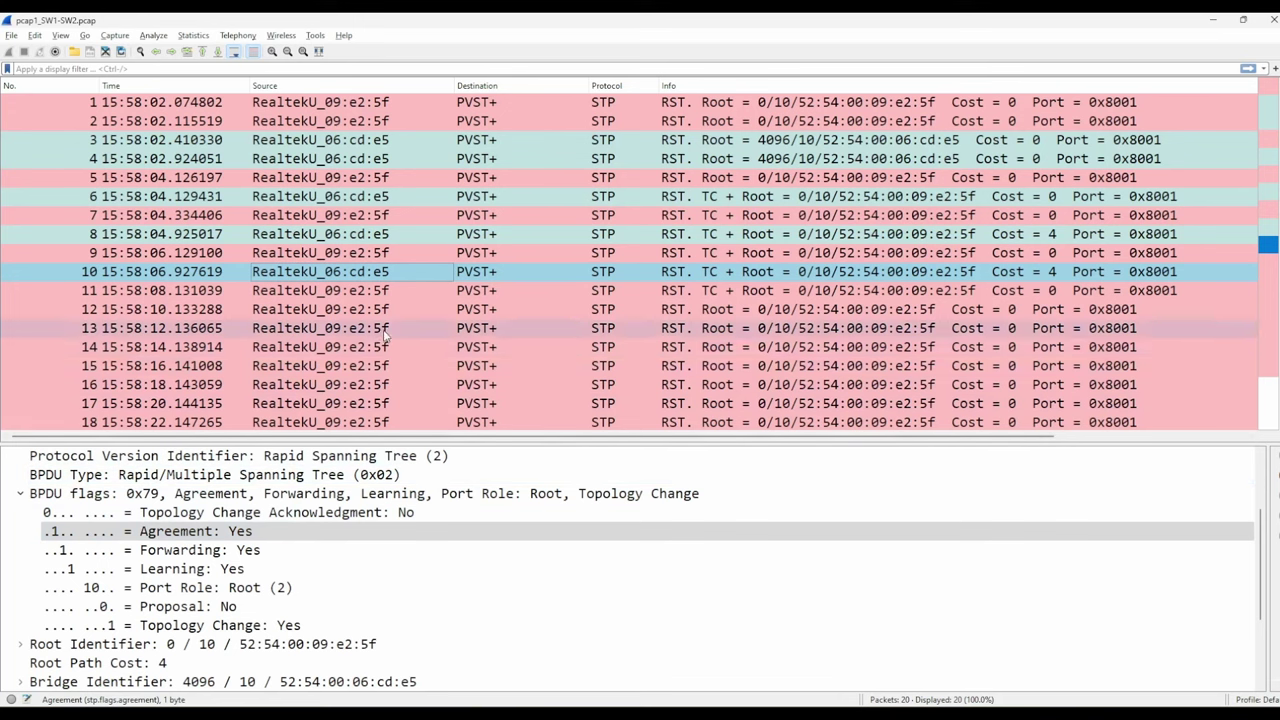
Inspect packet 7's Forwarding, Learning and Designated port role flags.
left_click(415, 220)
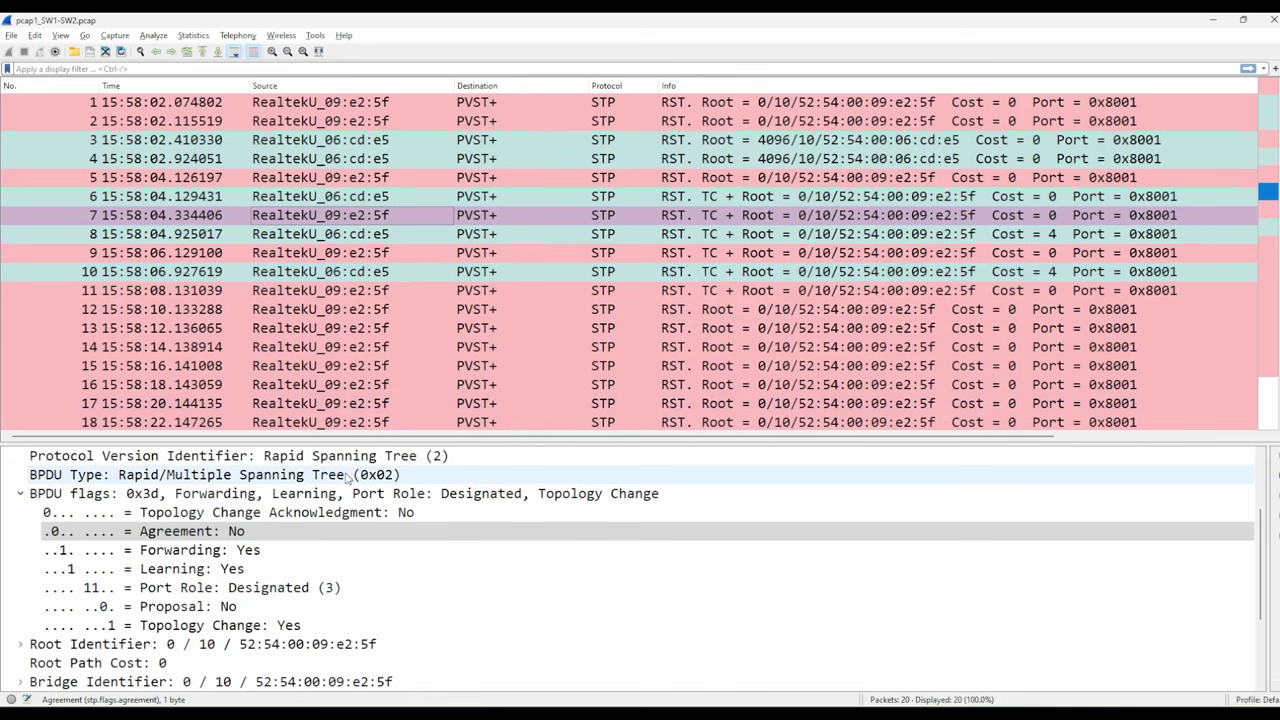
left_click(280, 551)
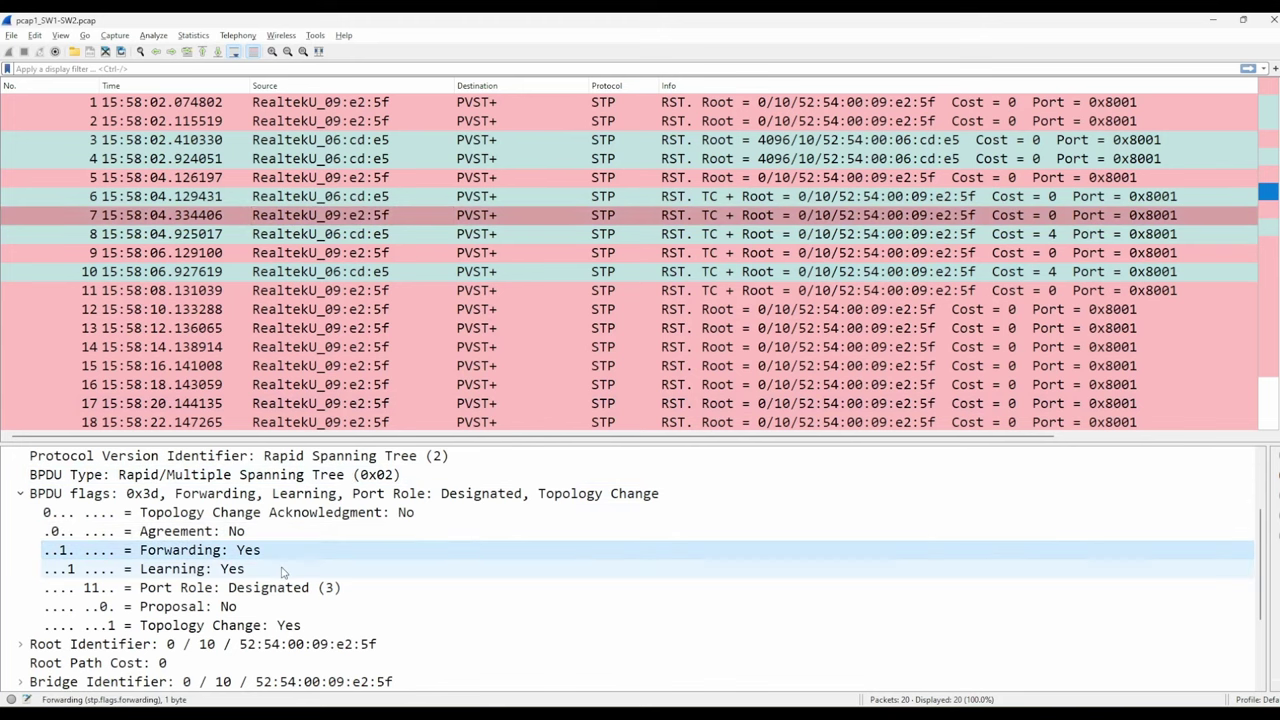
left_click(283, 571)
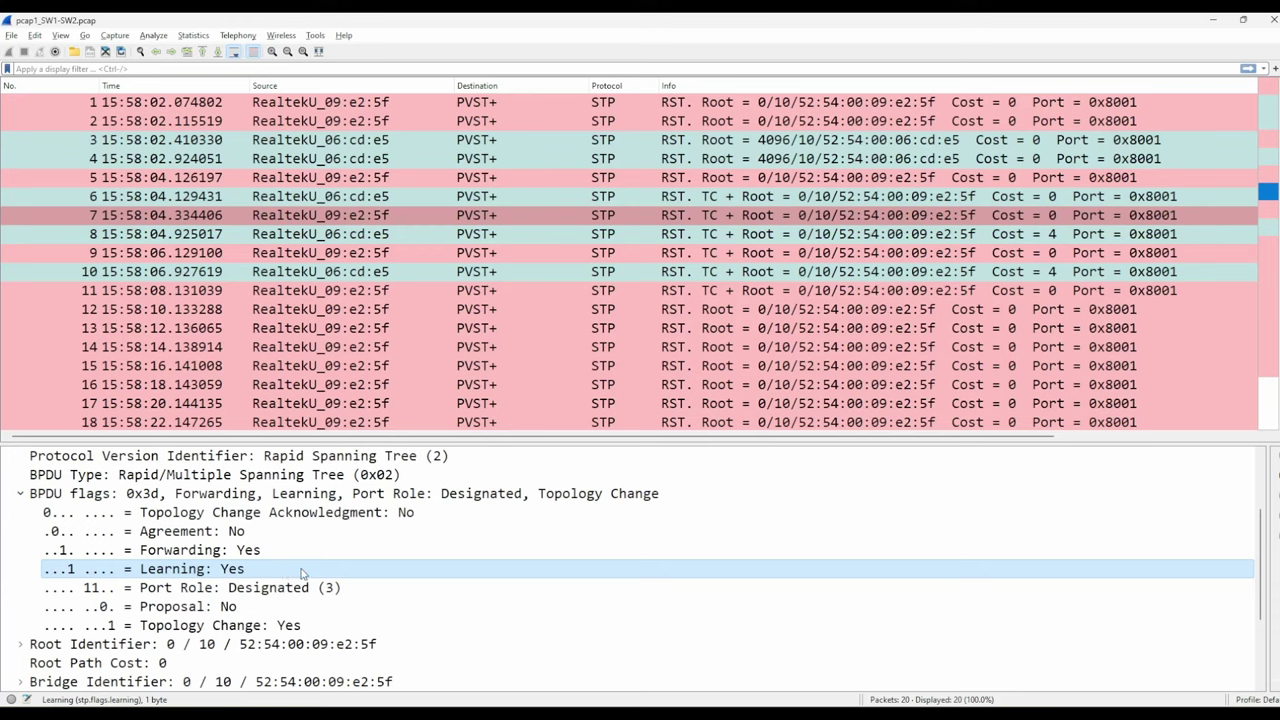
left_click(433, 592)
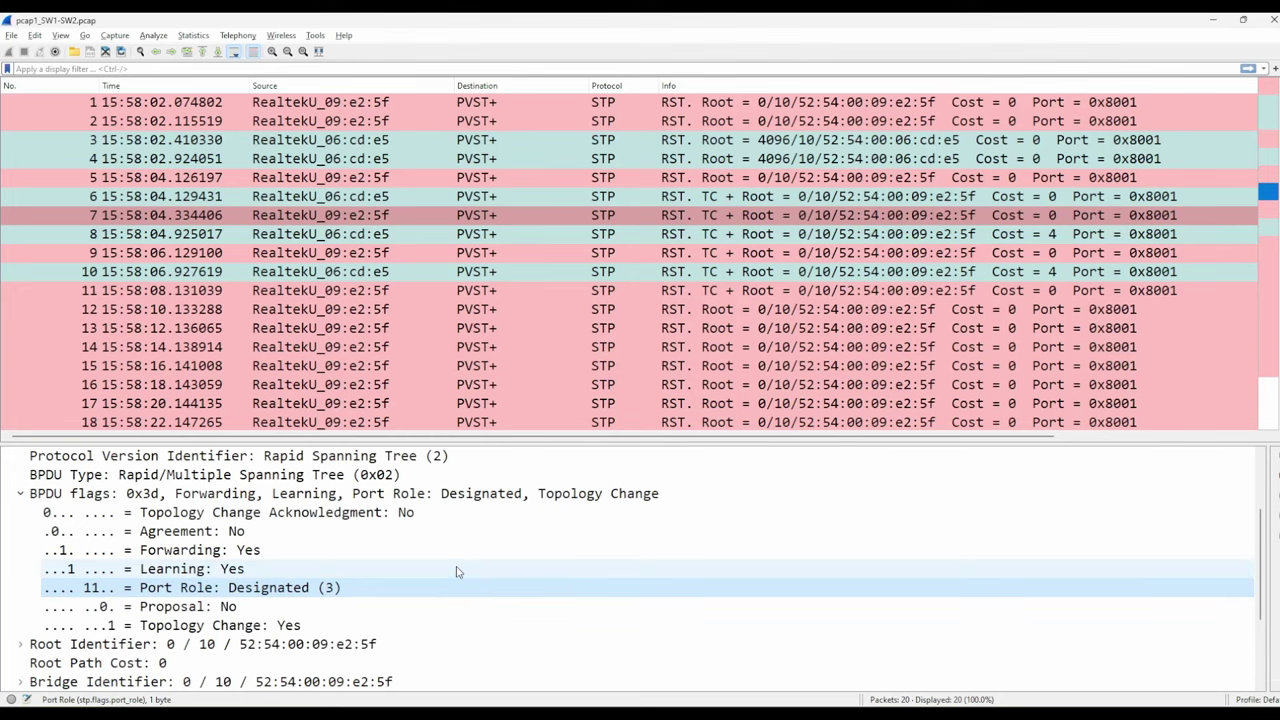
Step through the root bridge's BPDUs from packet 7 down to packet 20.
left_click(444, 222)
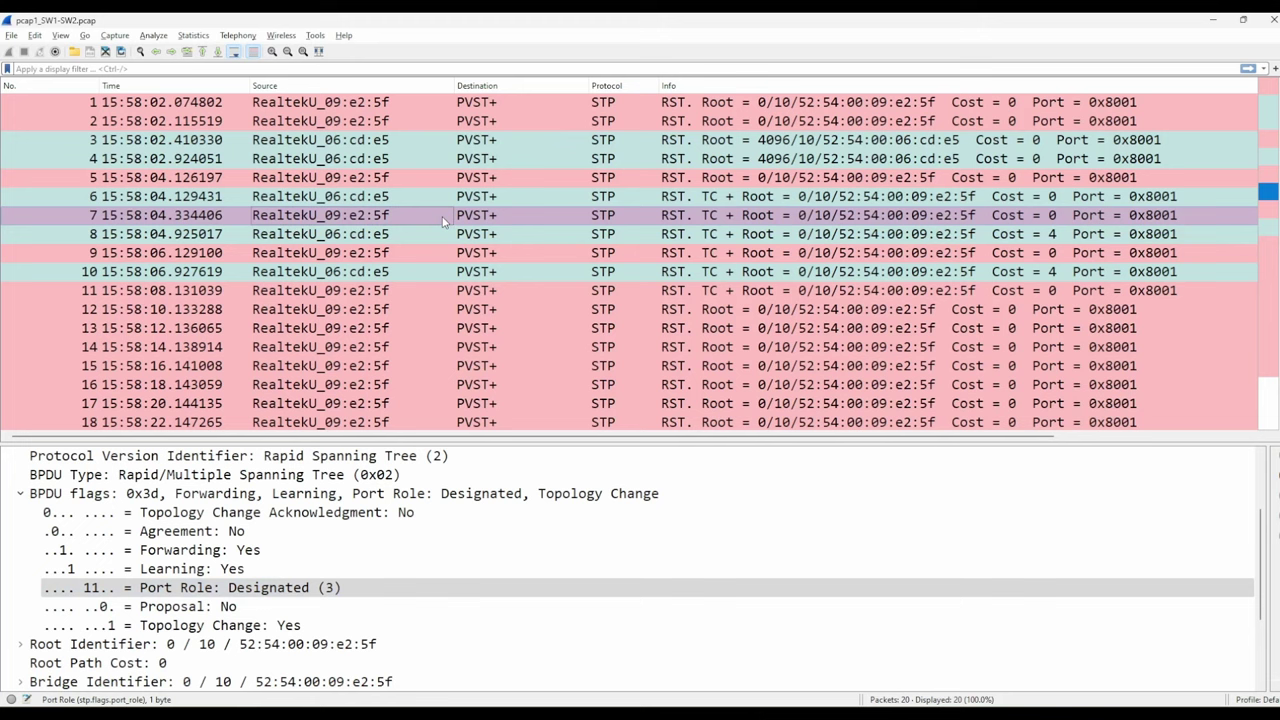
left_click(438, 258)
left_click(433, 292)
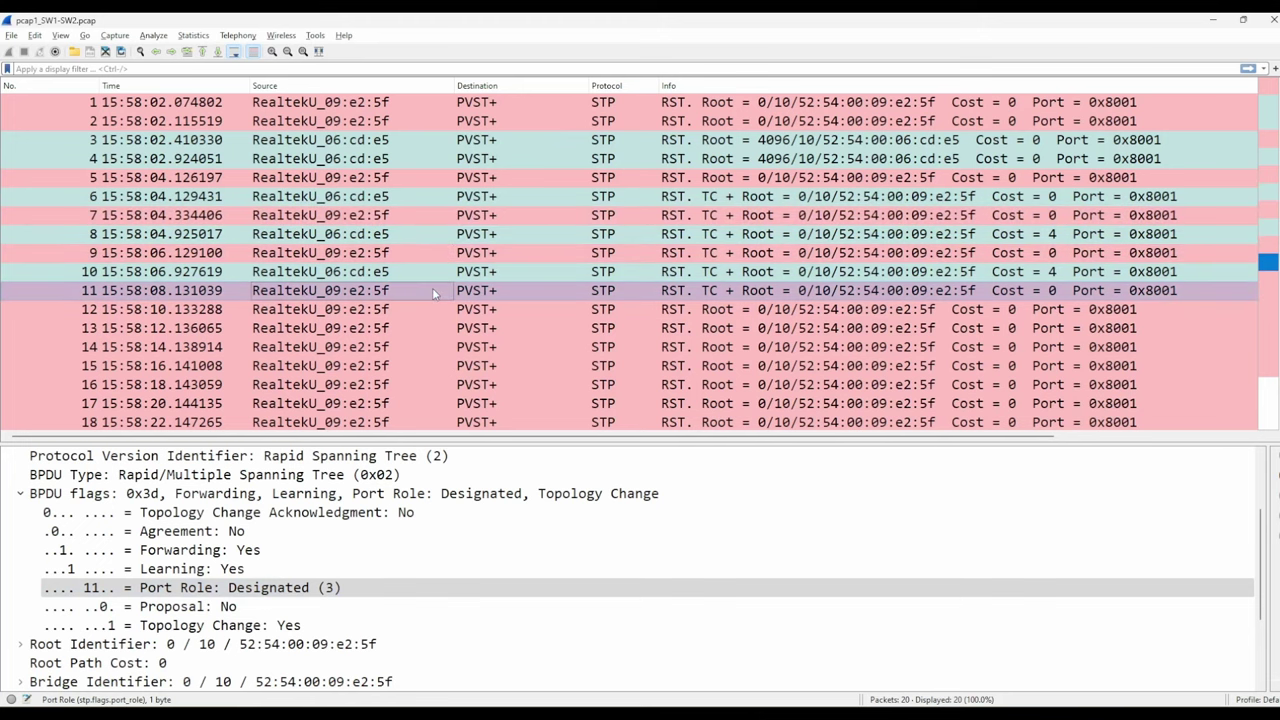
scroll(435, 290, "down", 1)
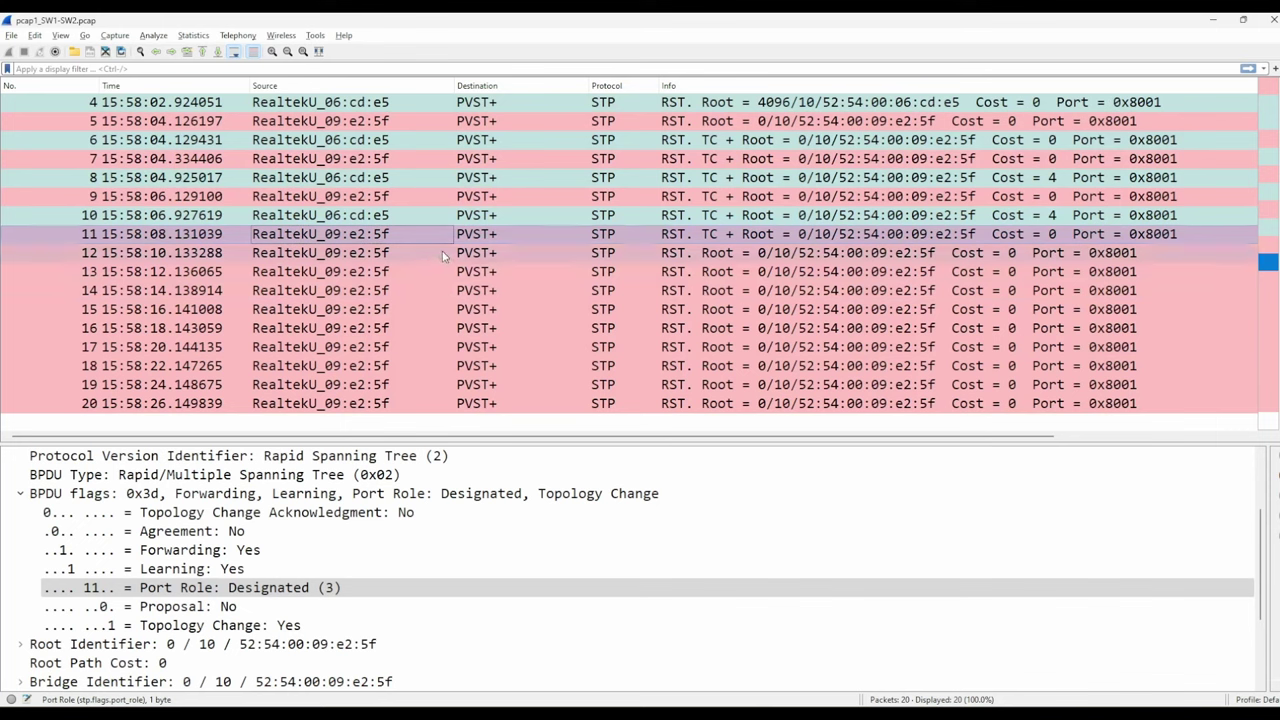
left_click(443, 255)
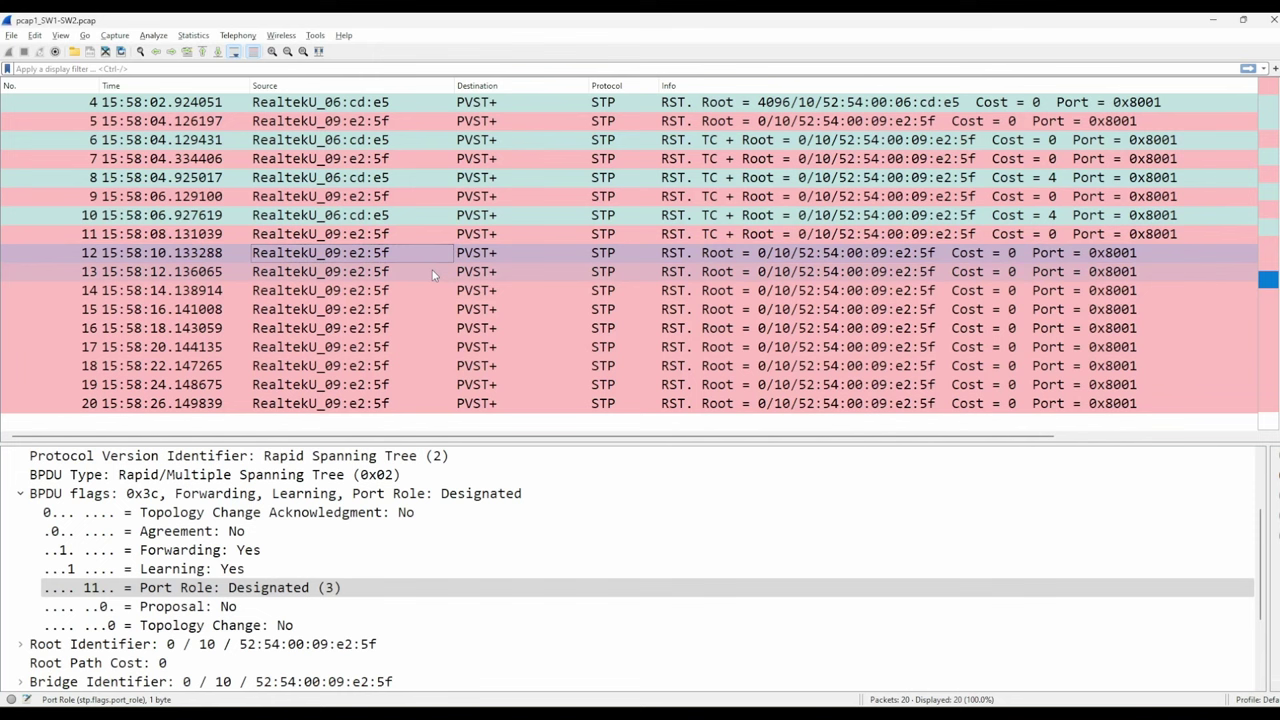
left_click(434, 273)
left_click(432, 292)
left_click(425, 312)
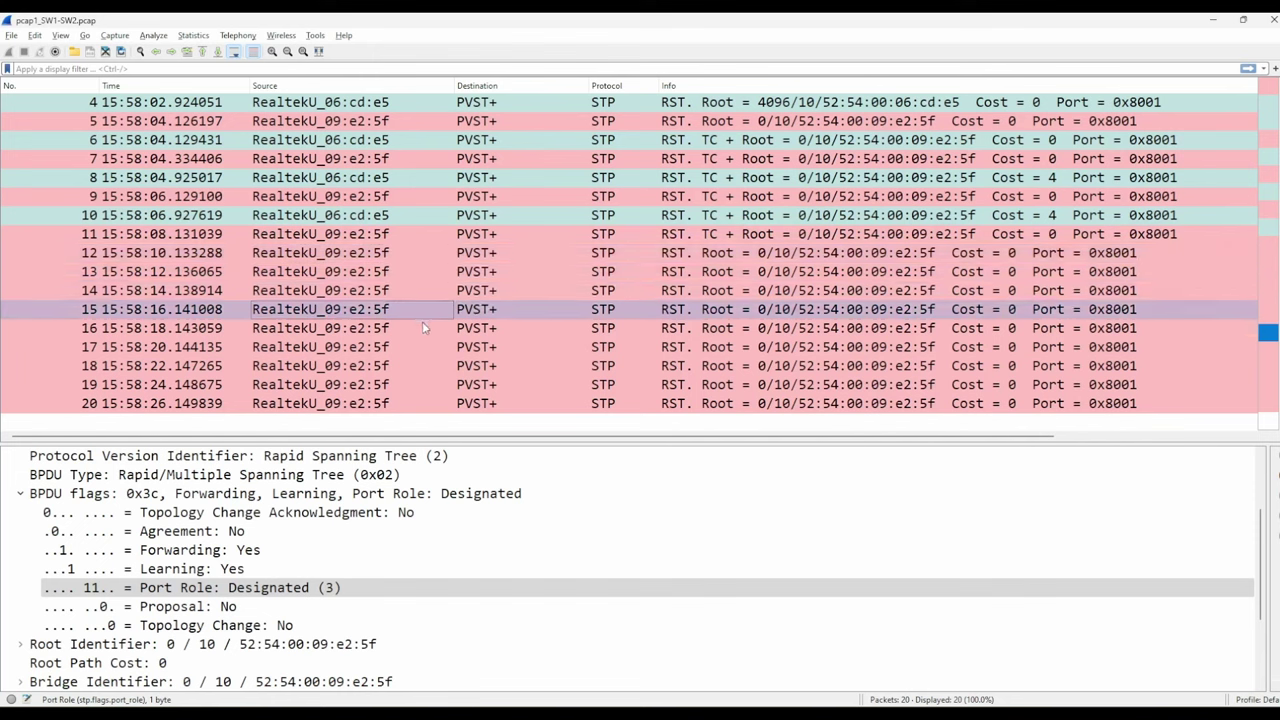
left_click(423, 329)
left_click(418, 346)
left_click(419, 366)
left_click(418, 386)
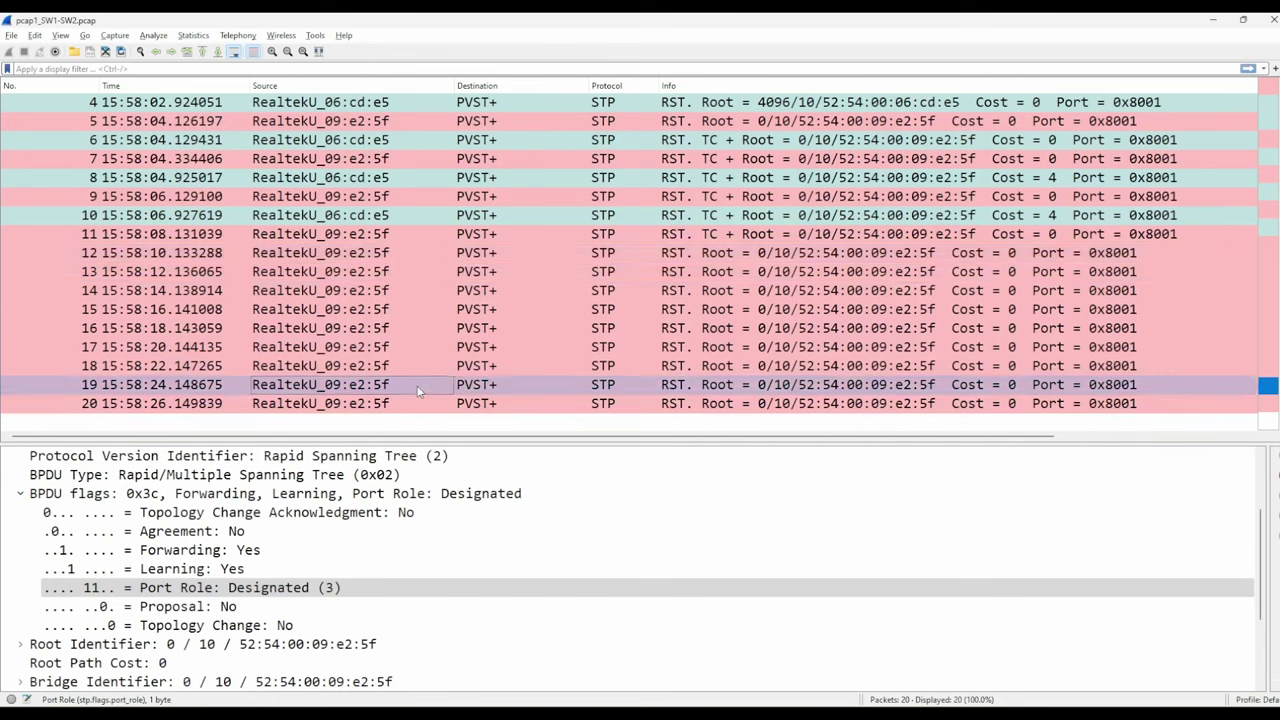
key("Down")
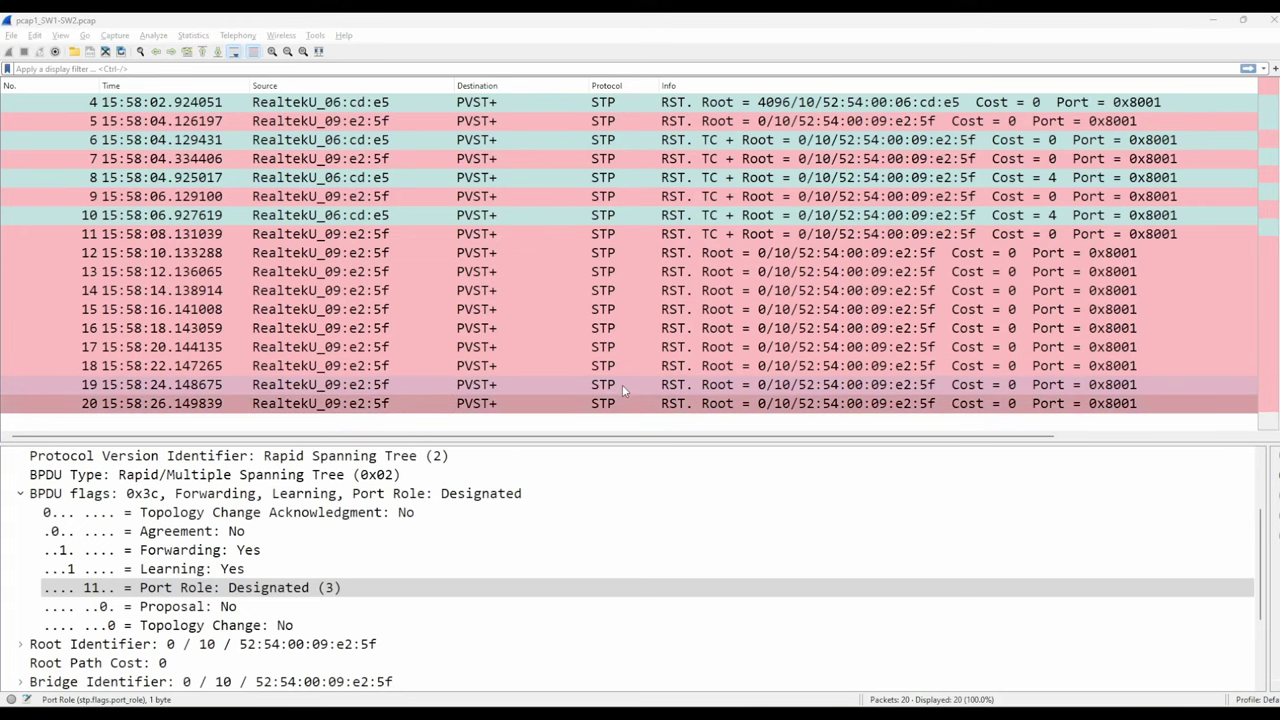
Back in Cisco Modeling Labs, mark lab step 2 about enabling the SW3-SW4 link.
key("alt+Tab")
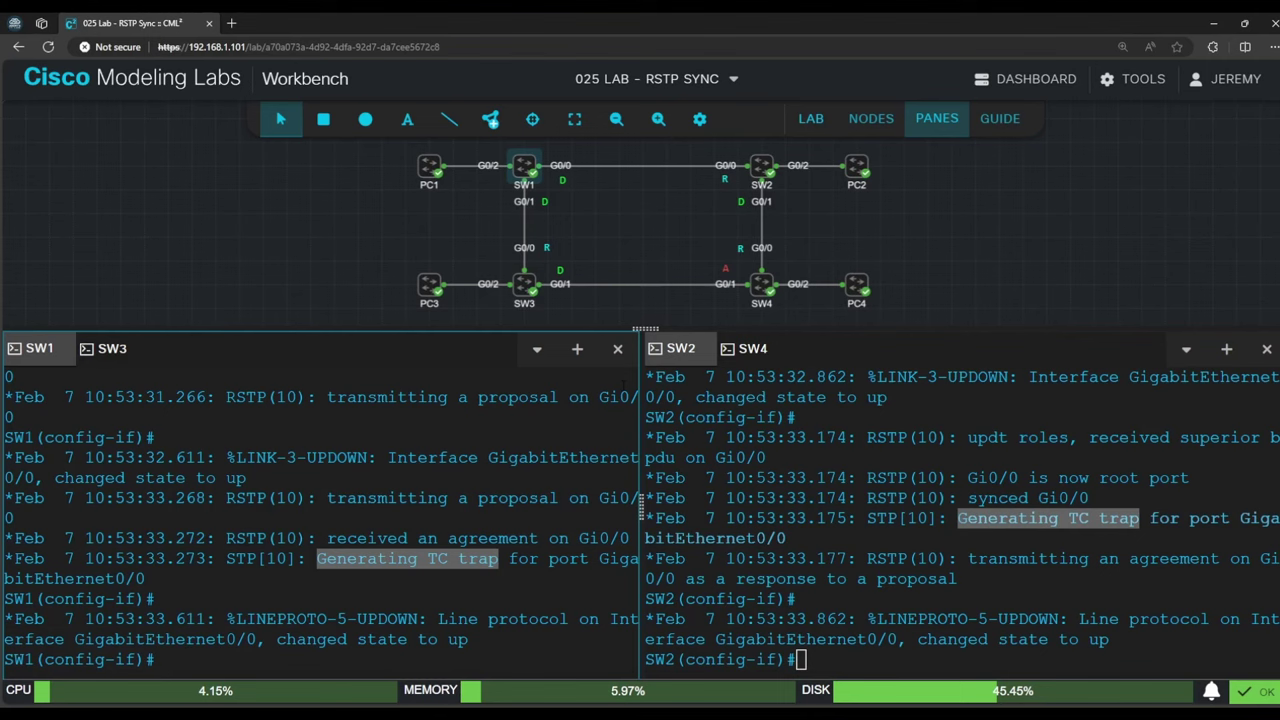
left_click(1000, 118)
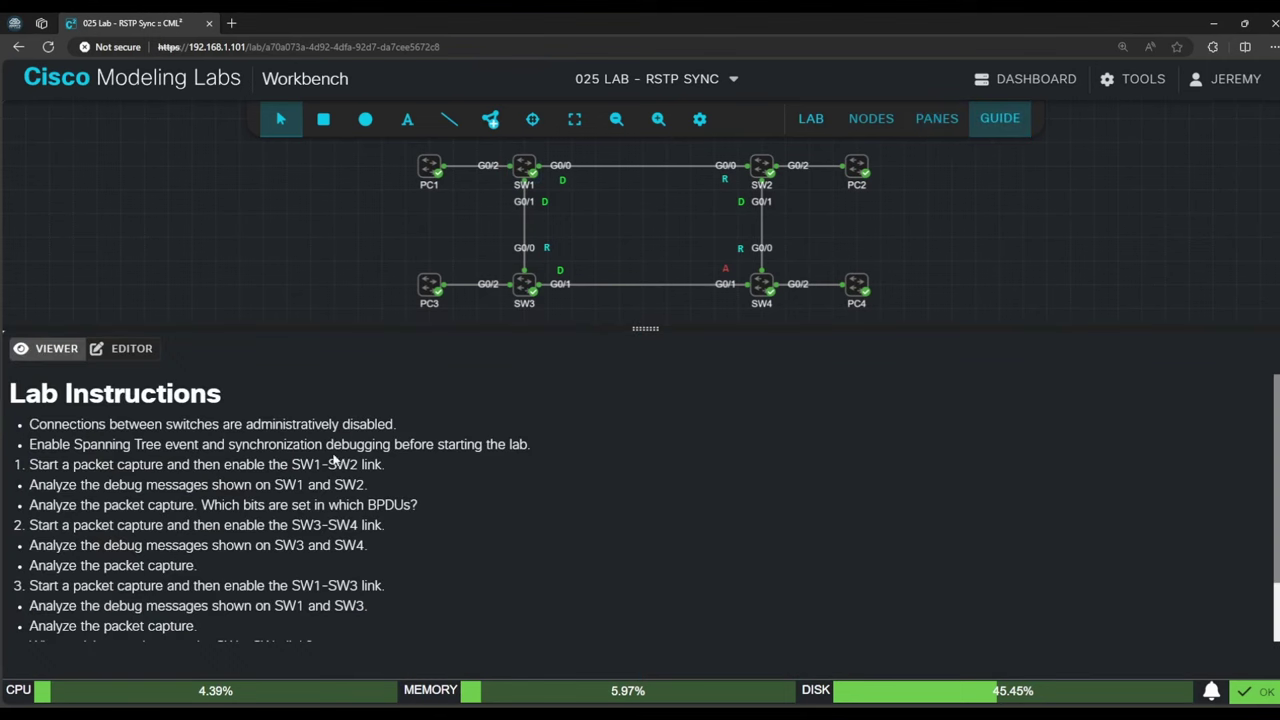
scroll(320, 460, "down", 2)
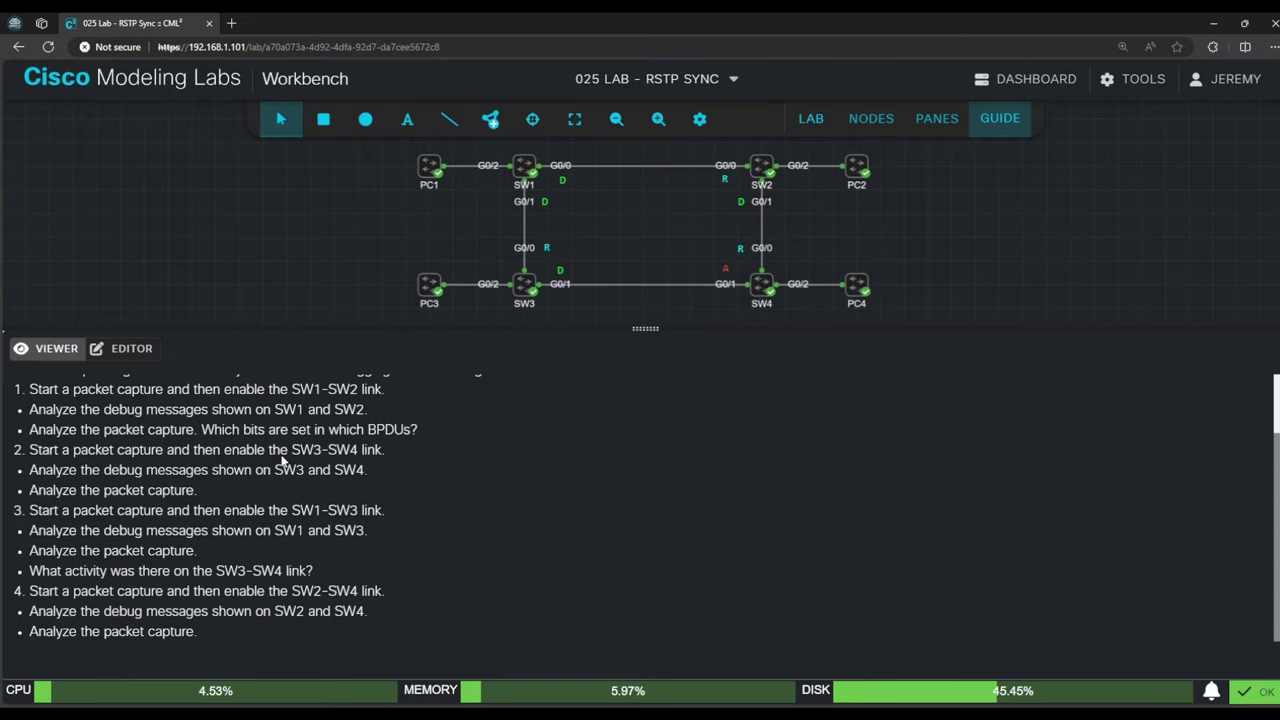
triple_click(277, 453)
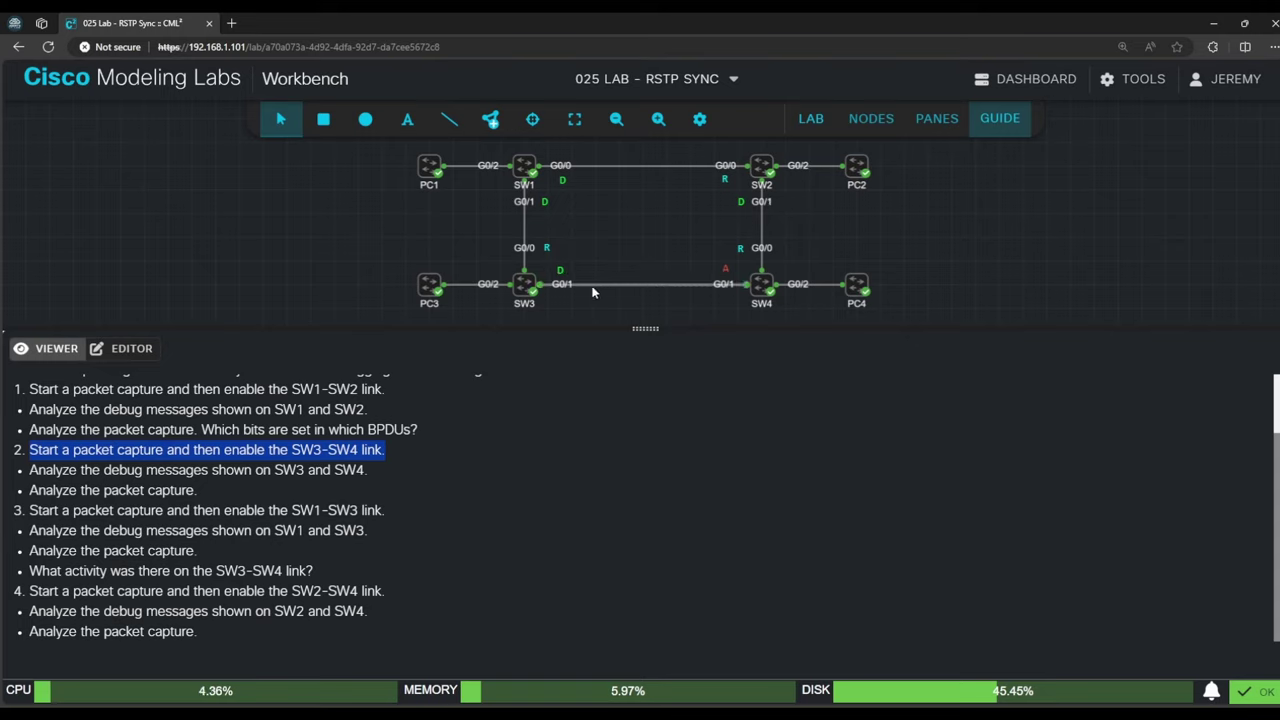
Open the SW3 and SW4 consoles and type no shut under SW3's Gi0/1 interface.
left_click(935, 125)
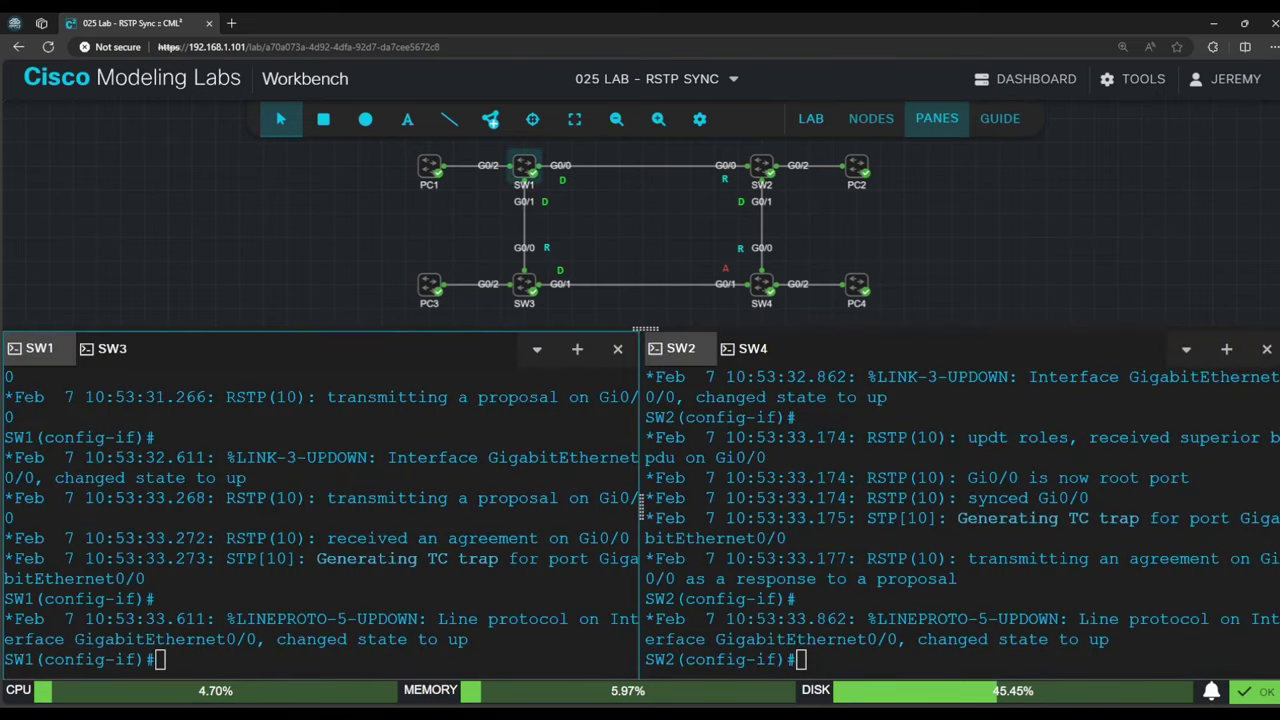
left_click(112, 350)
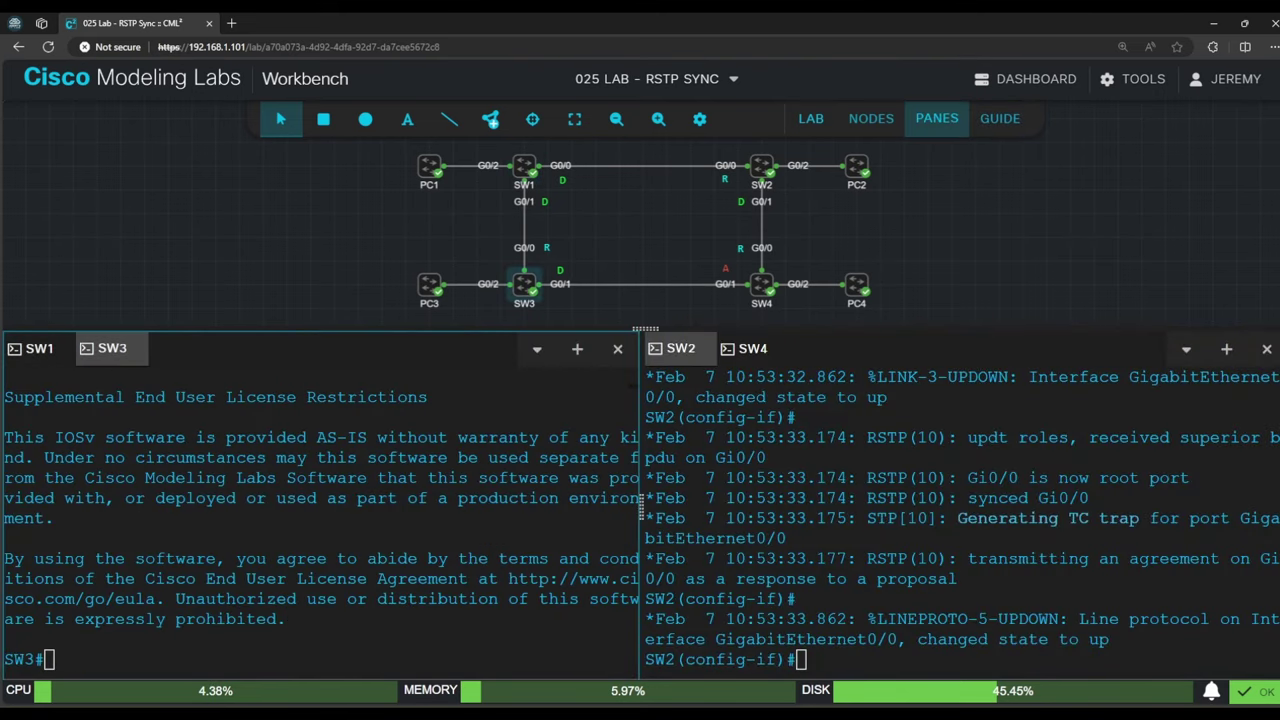
left_click(752, 349)
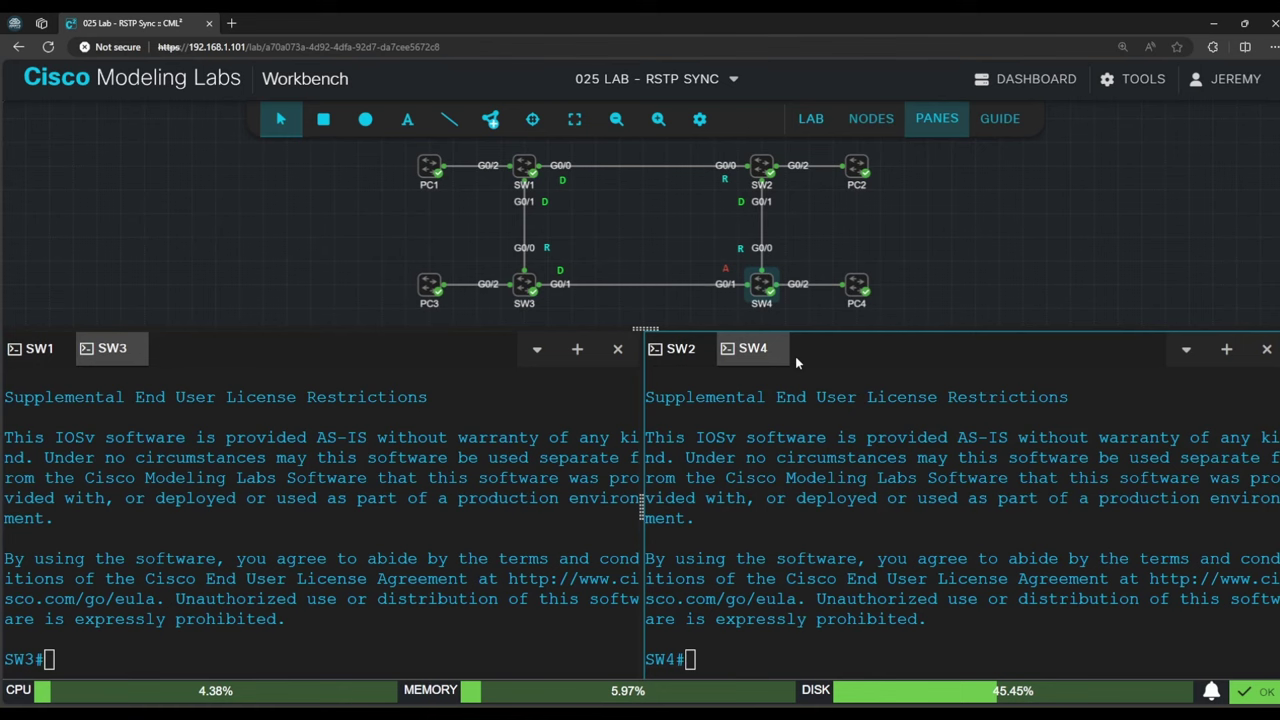
left_click(48, 659)
key("Return")
key("Return")
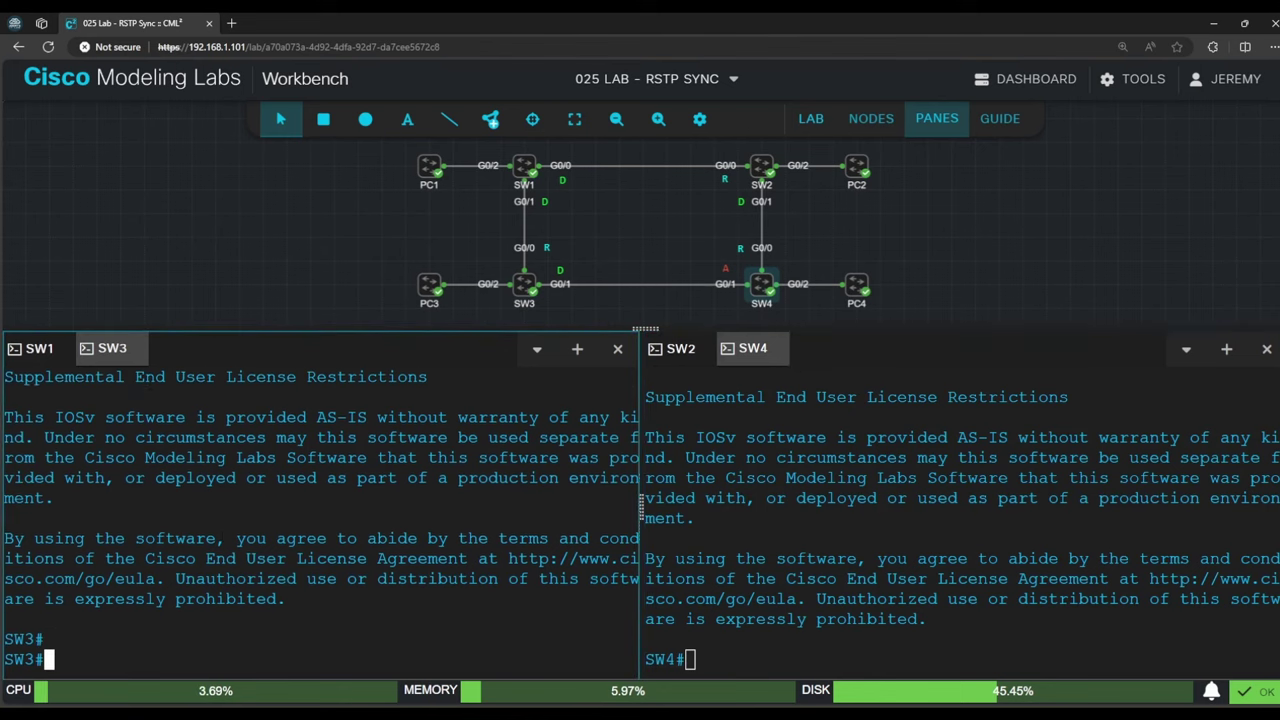
type("conf t")
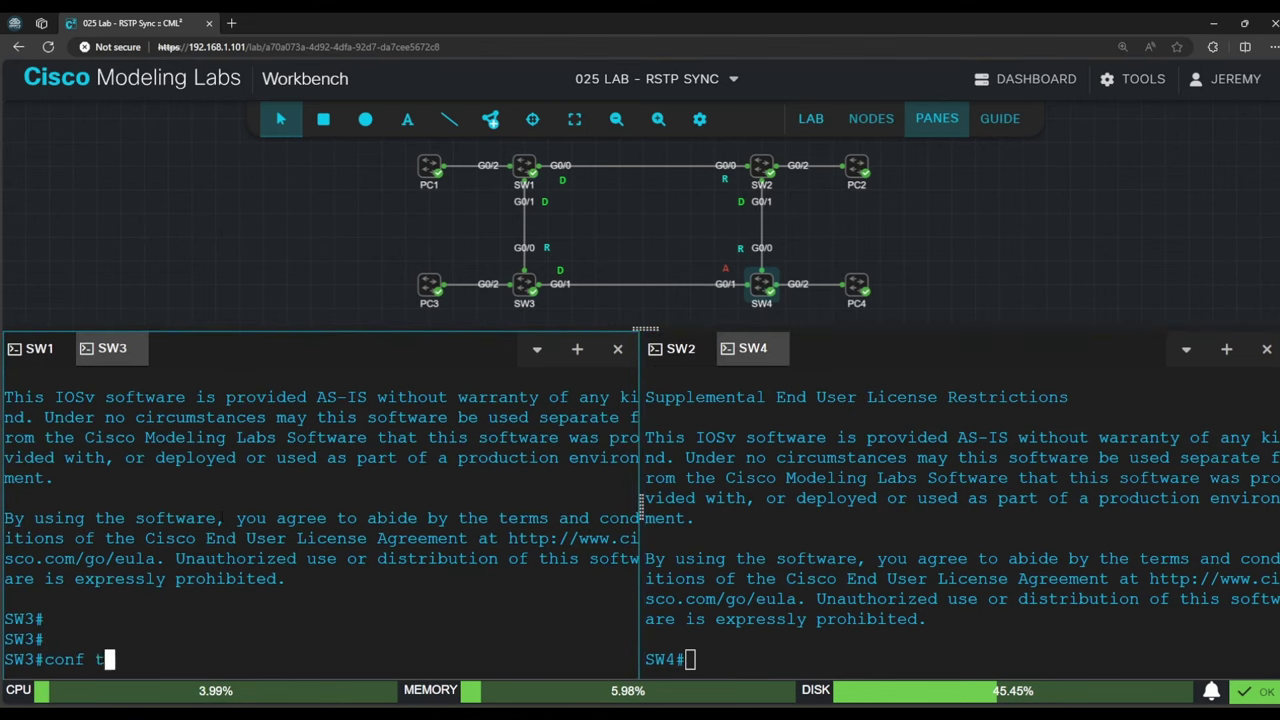
key("Return")
type("int g0/1")
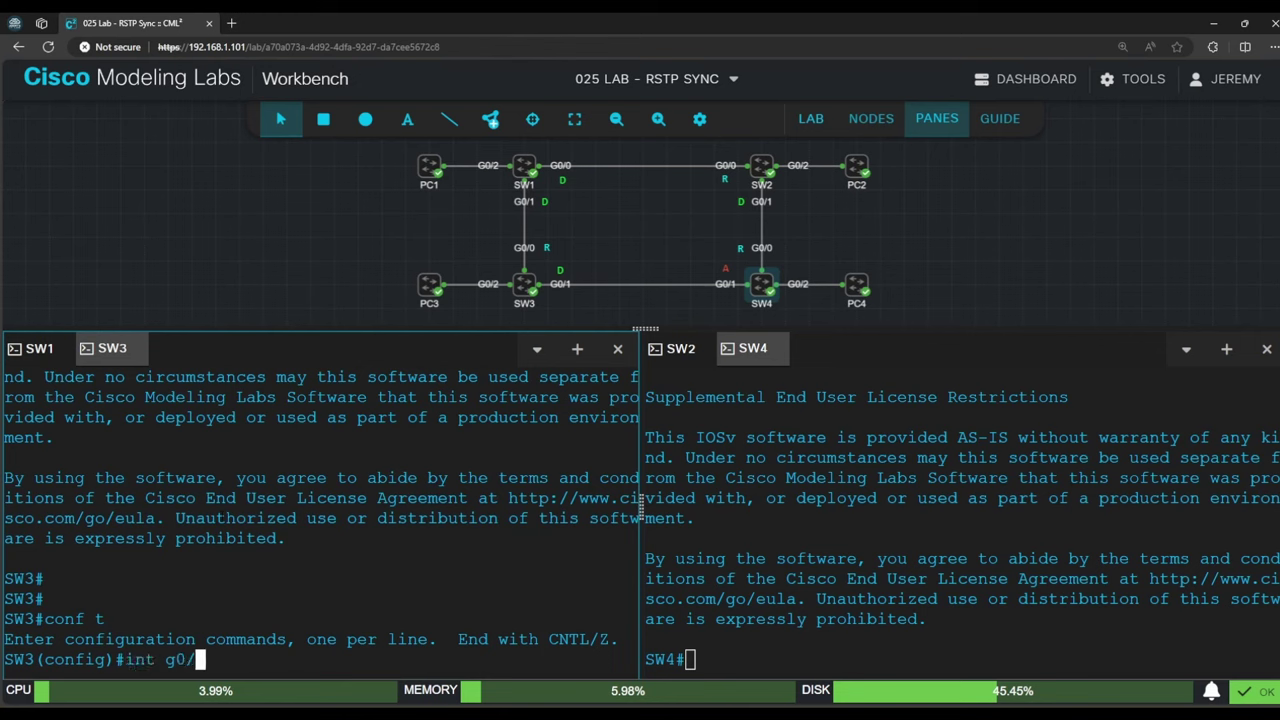
key("Return")
type("no shut")
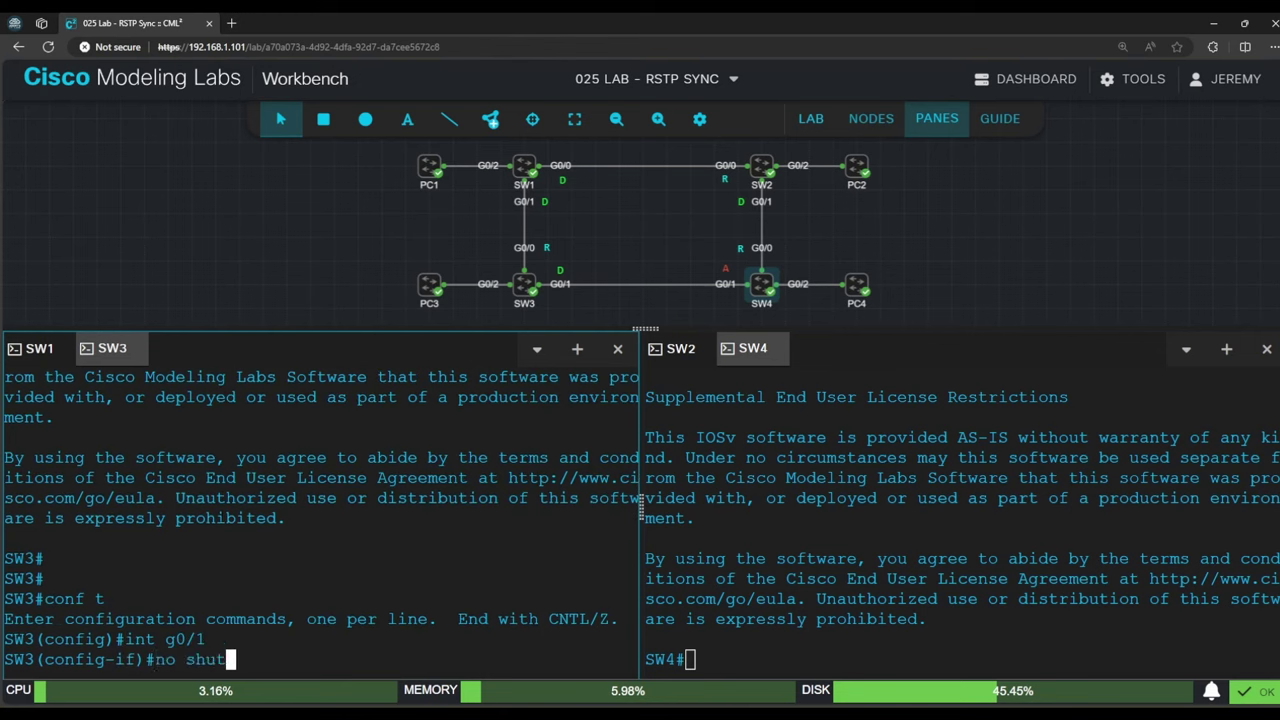
On SW4, enter Gi0/1 interface configuration and type no shut.
left_click(689, 659)
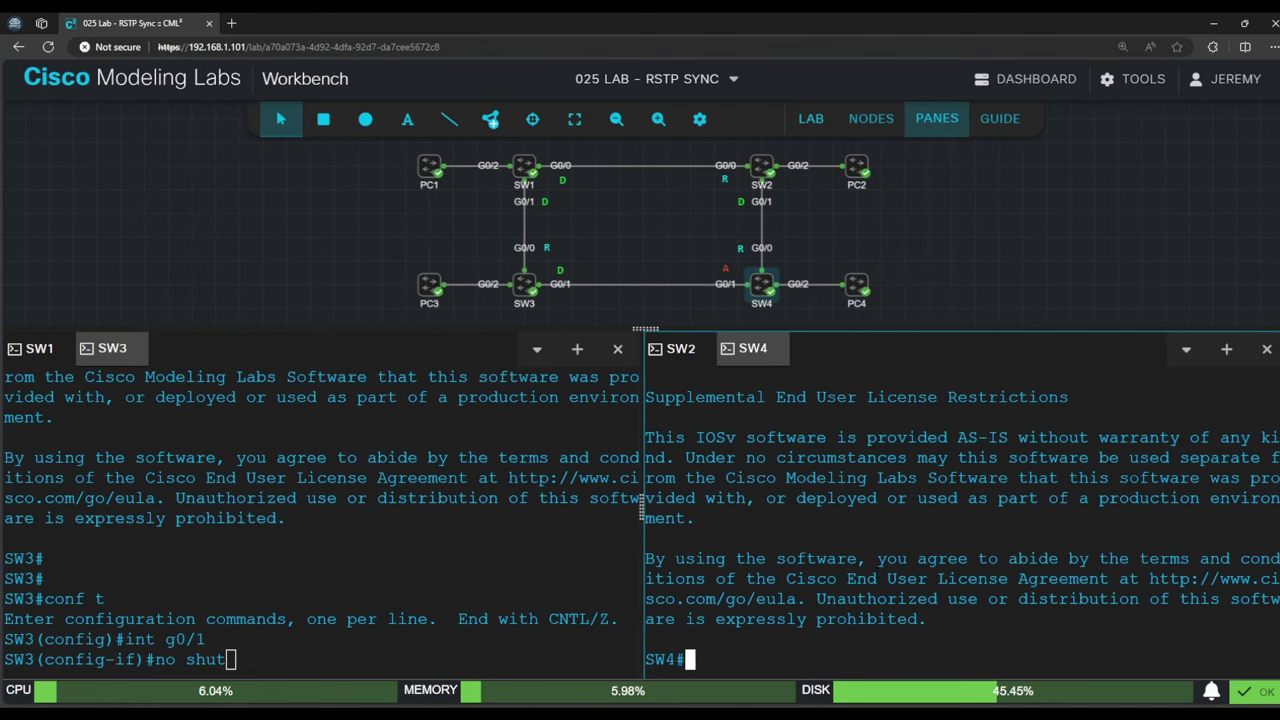
type("conf t")
key("Return")
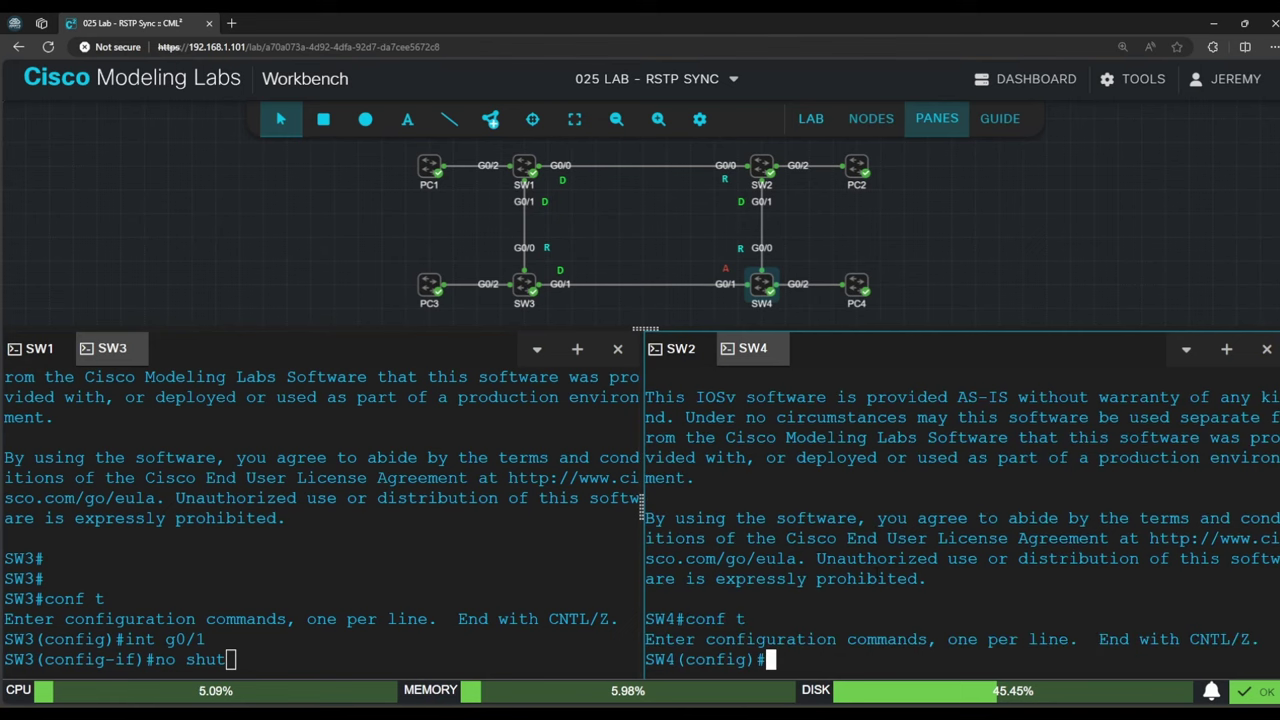
type("int g0/1")
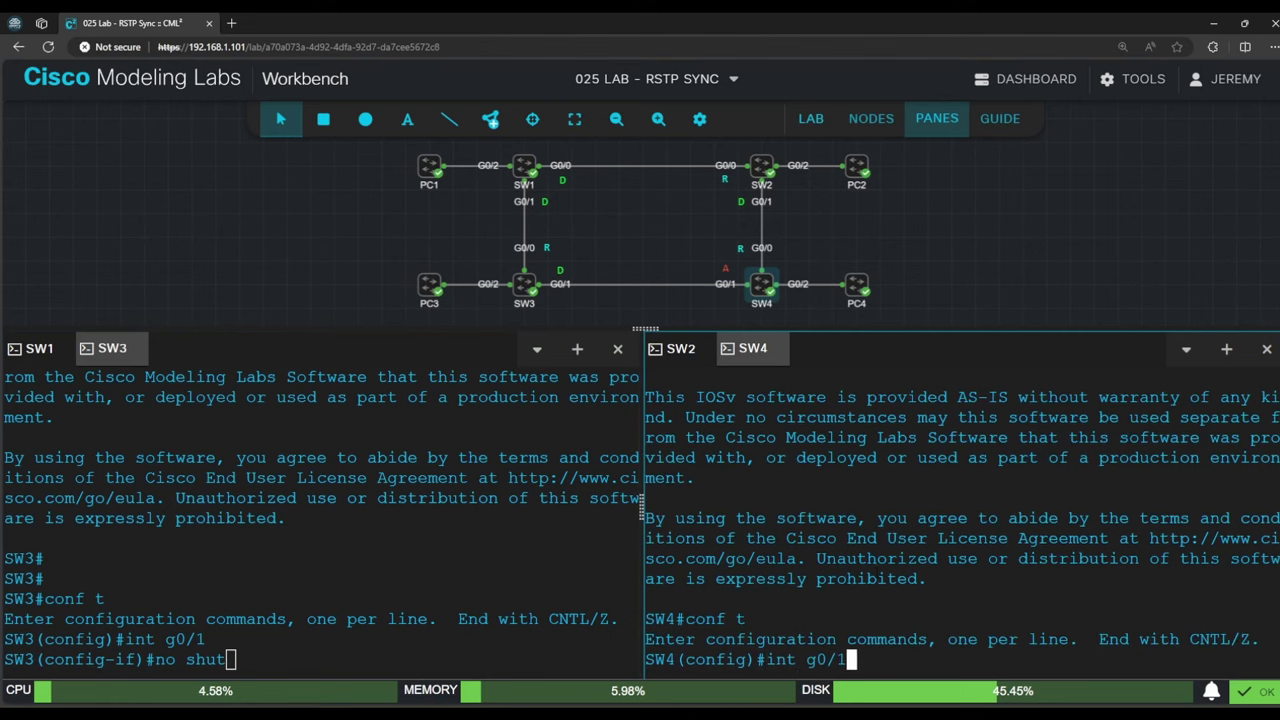
key("Return")
type("no shut")
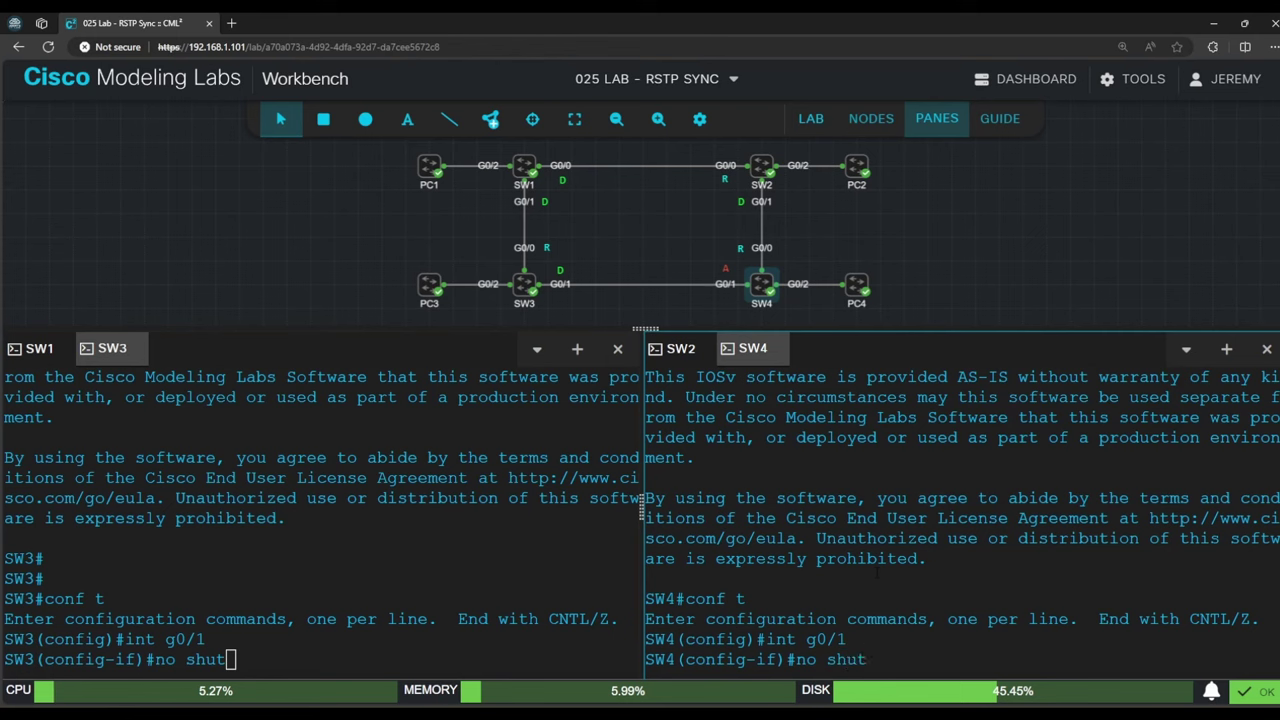
Enable Gi0/1 on SW3 and SW4, then highlight SW3's proposal debug lines.
key("Return")
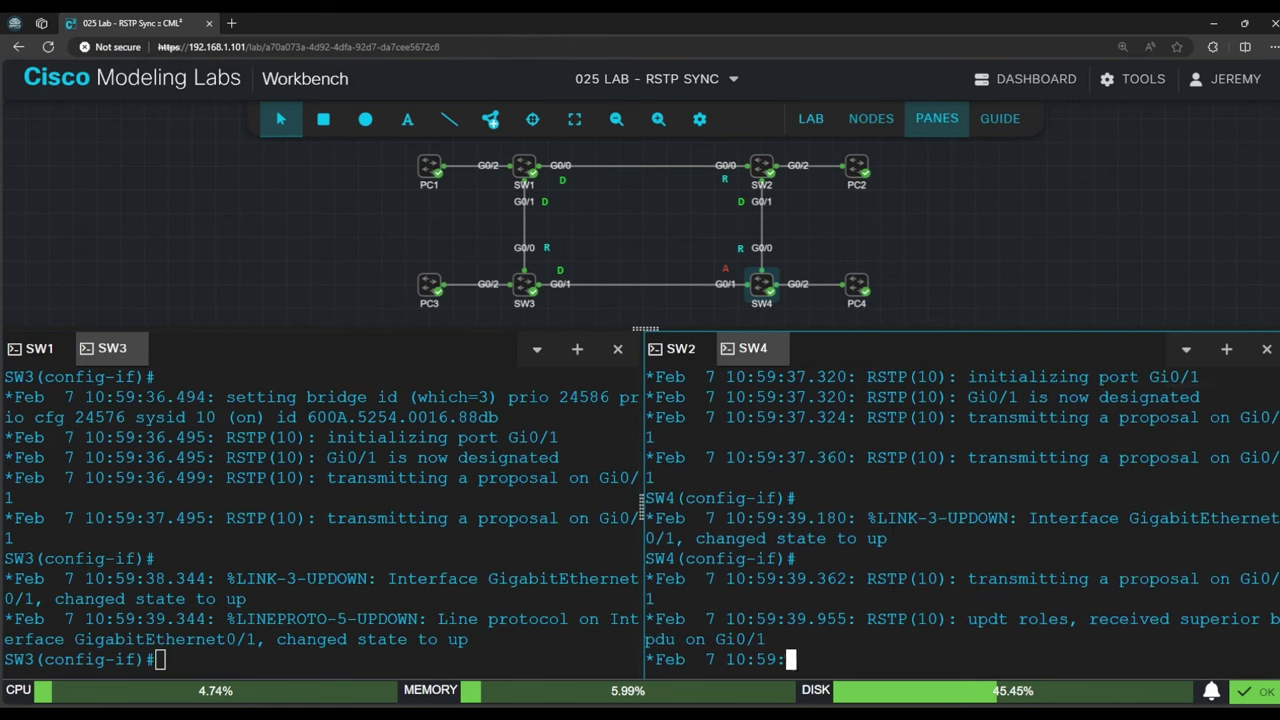
scroll(320, 518, "up", 3)
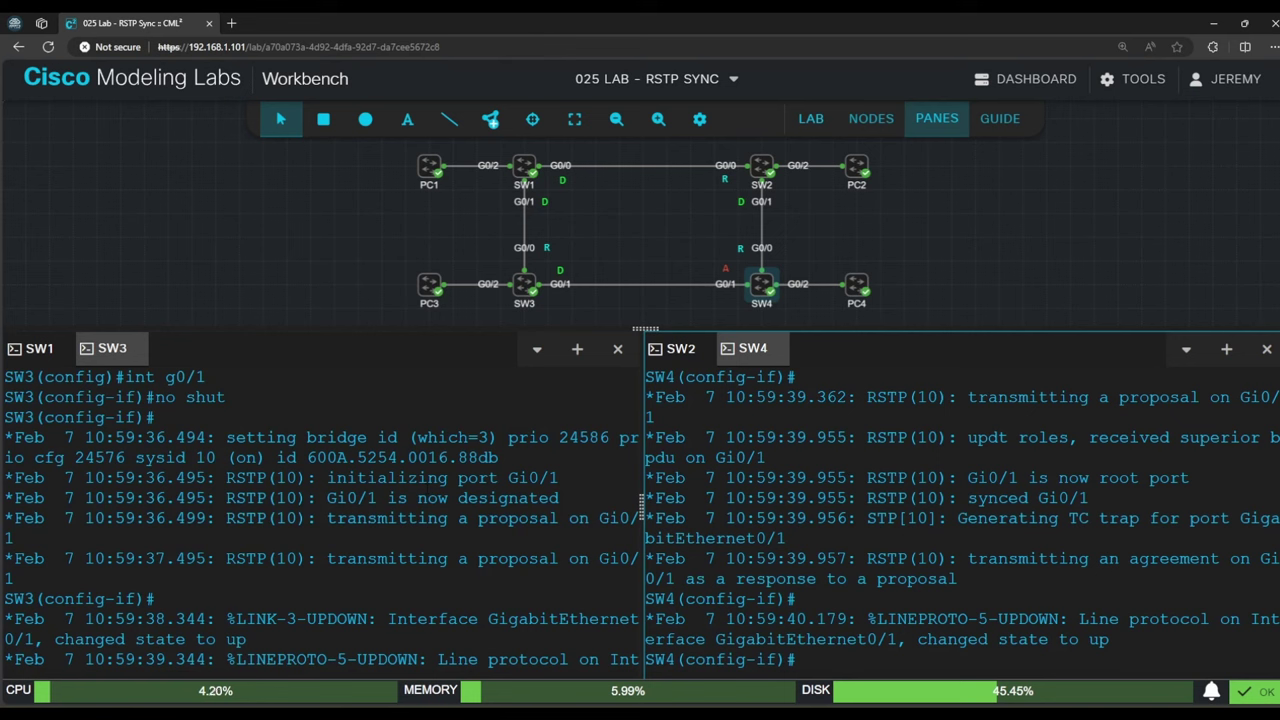
scroll(320, 518, "down", 2)
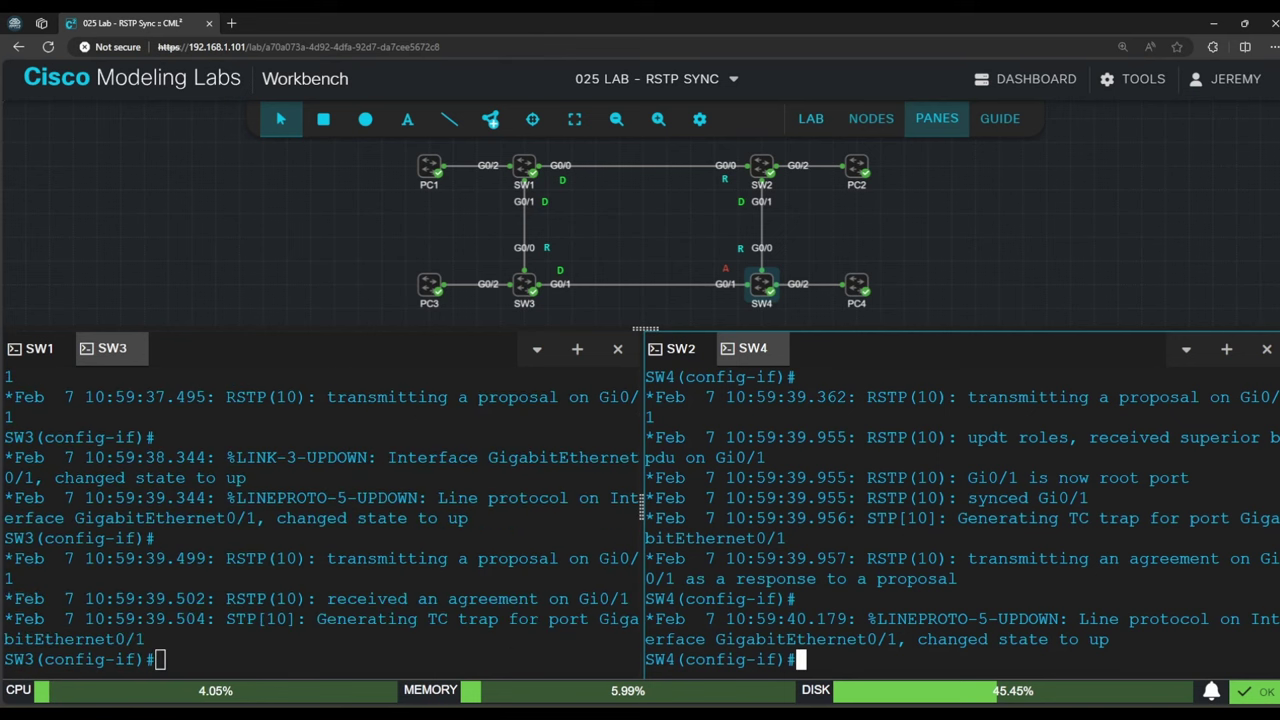
left_click_drag(327, 558, 538, 558)
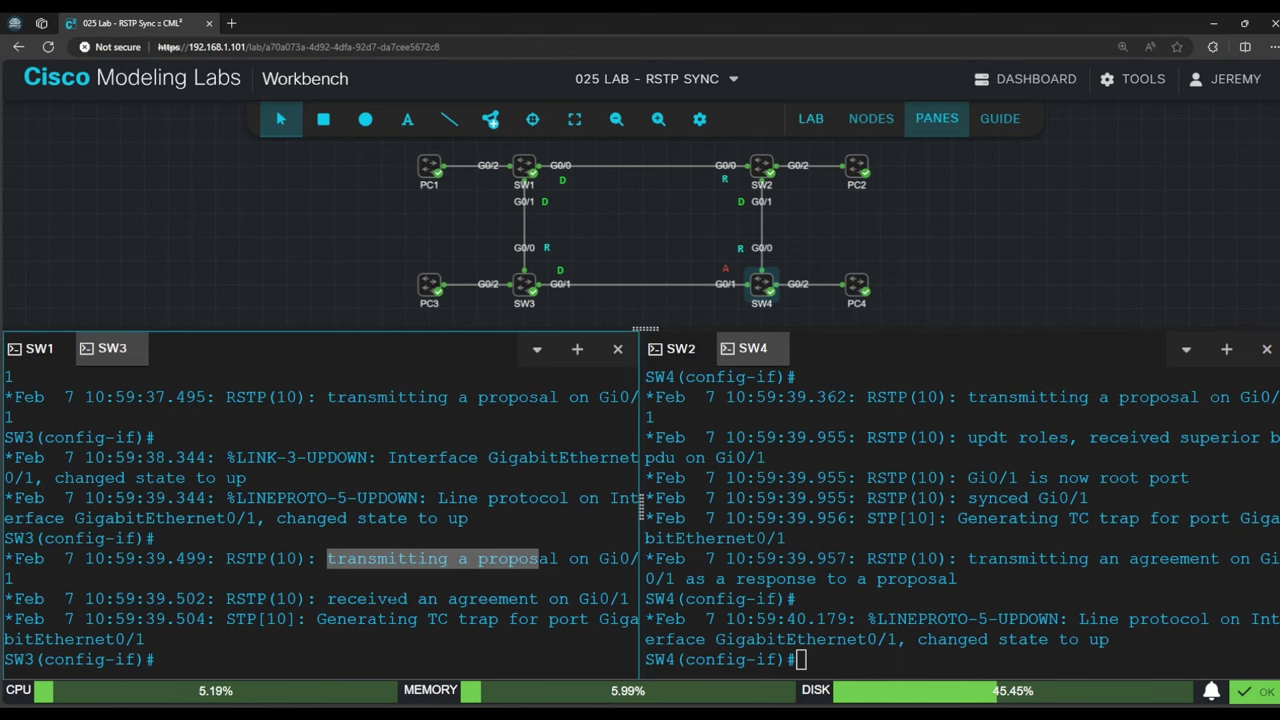
left_click_drag(327, 598, 548, 598)
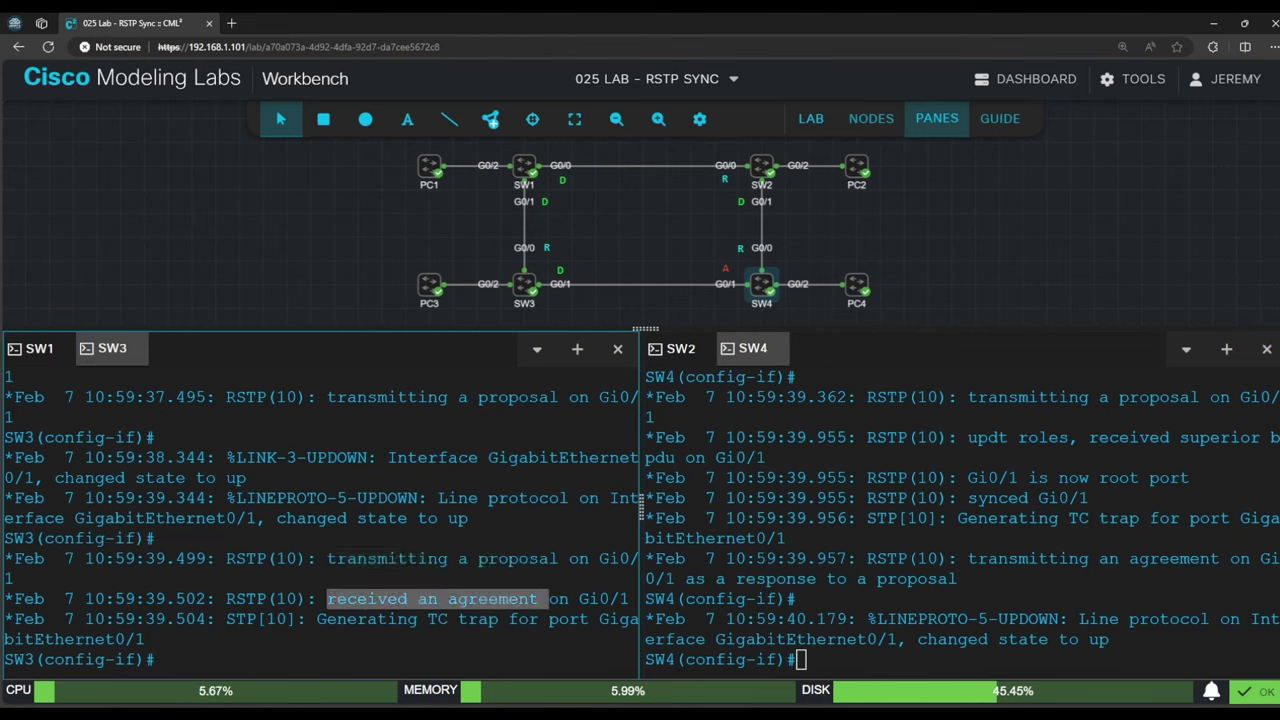
Highlight SW4's superior BPDU, Gi0/1 root port, synced and agreement-sent debug lines.
scroll(981, 508, "up", 1)
left_click_drag(977, 478, 1180, 478)
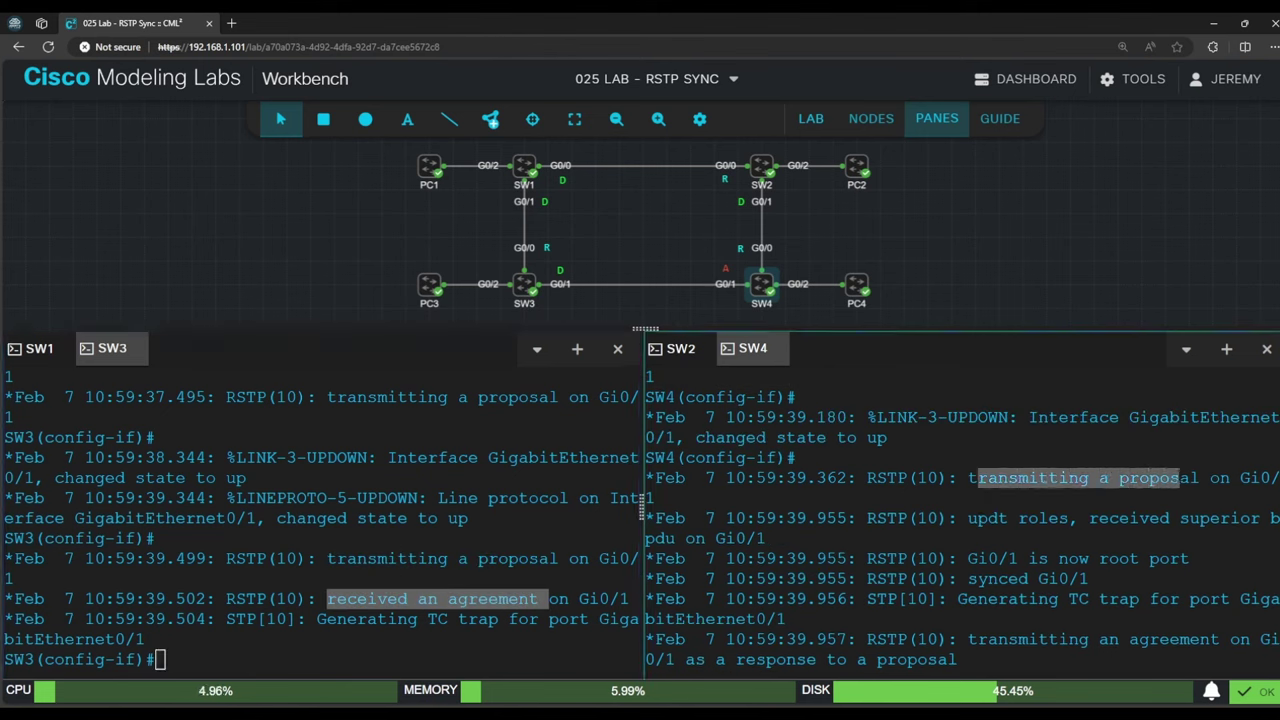
left_click_drag(967, 437, 765, 457)
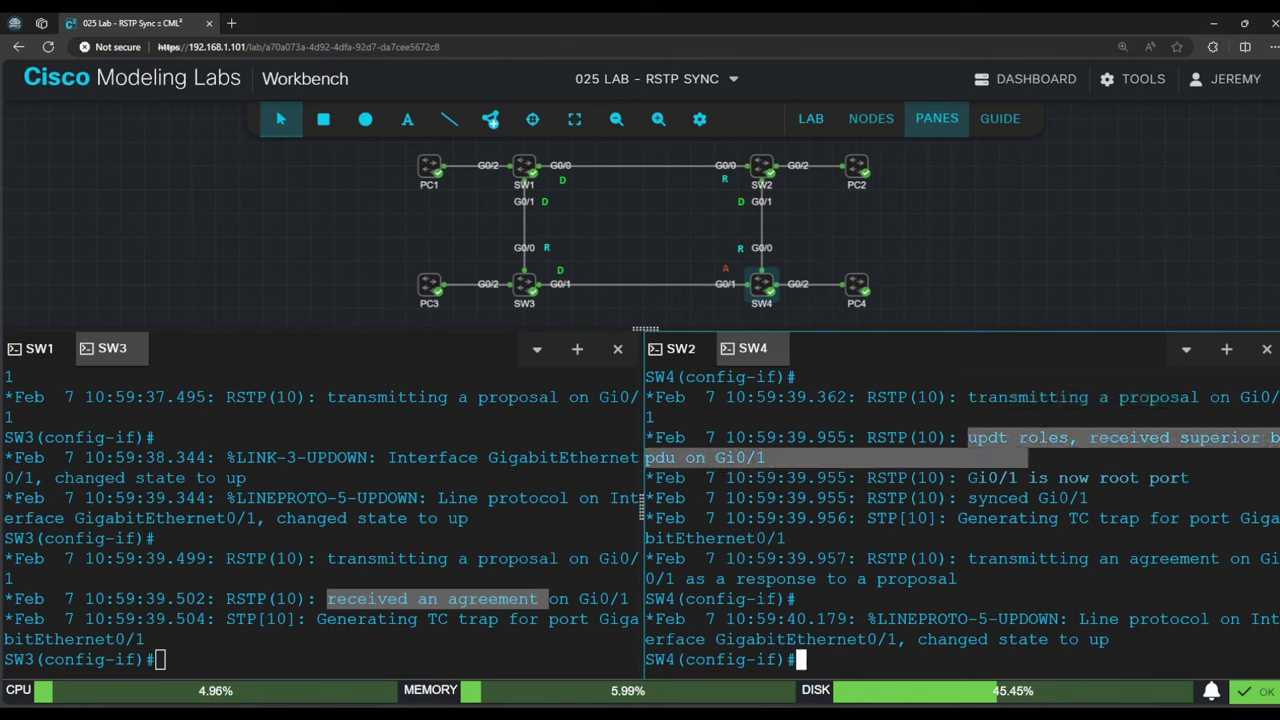
left_click_drag(967, 478, 1190, 478)
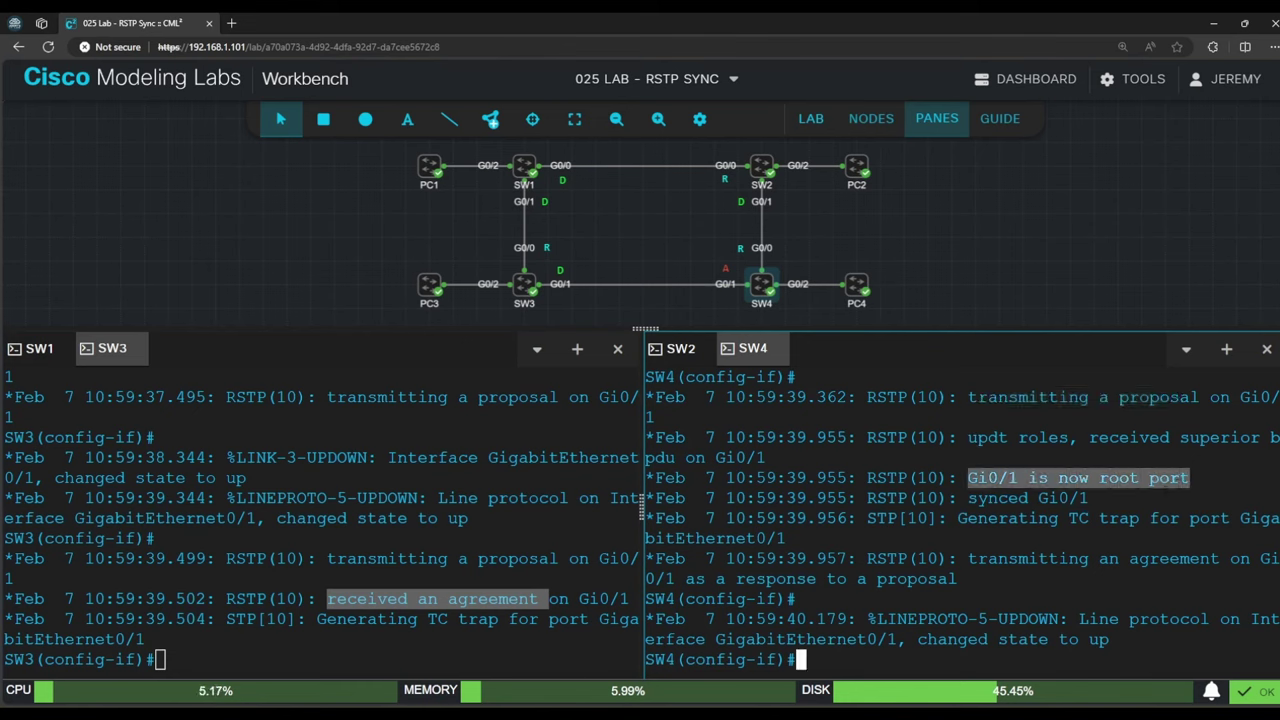
left_click_drag(967, 498, 1090, 498)
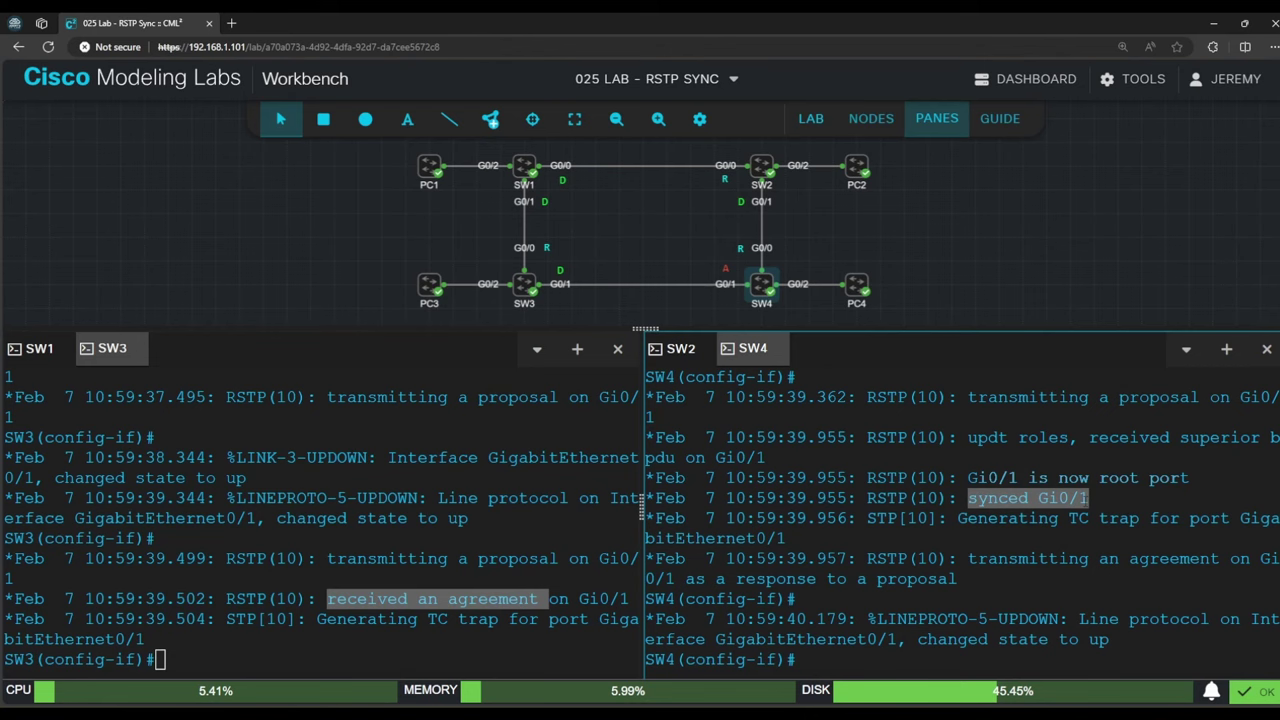
left_click(1090, 498)
left_click_drag(969, 558, 988, 578)
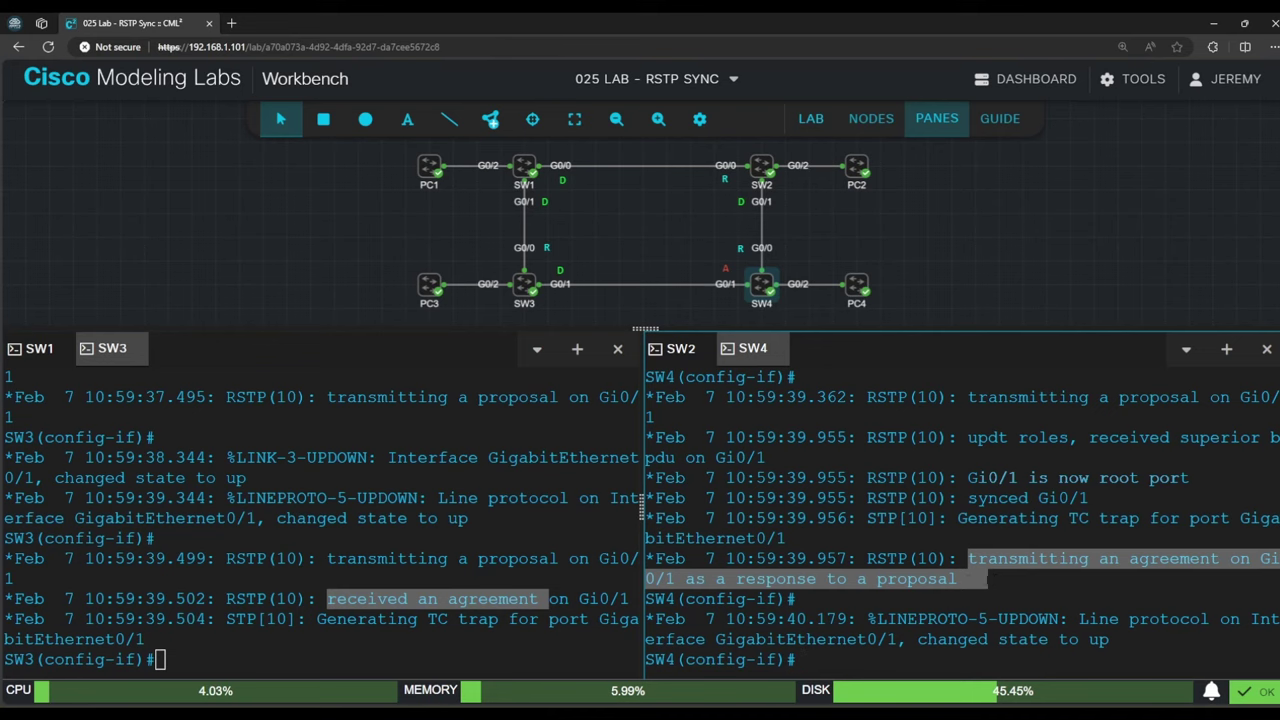
left_click(1001, 121)
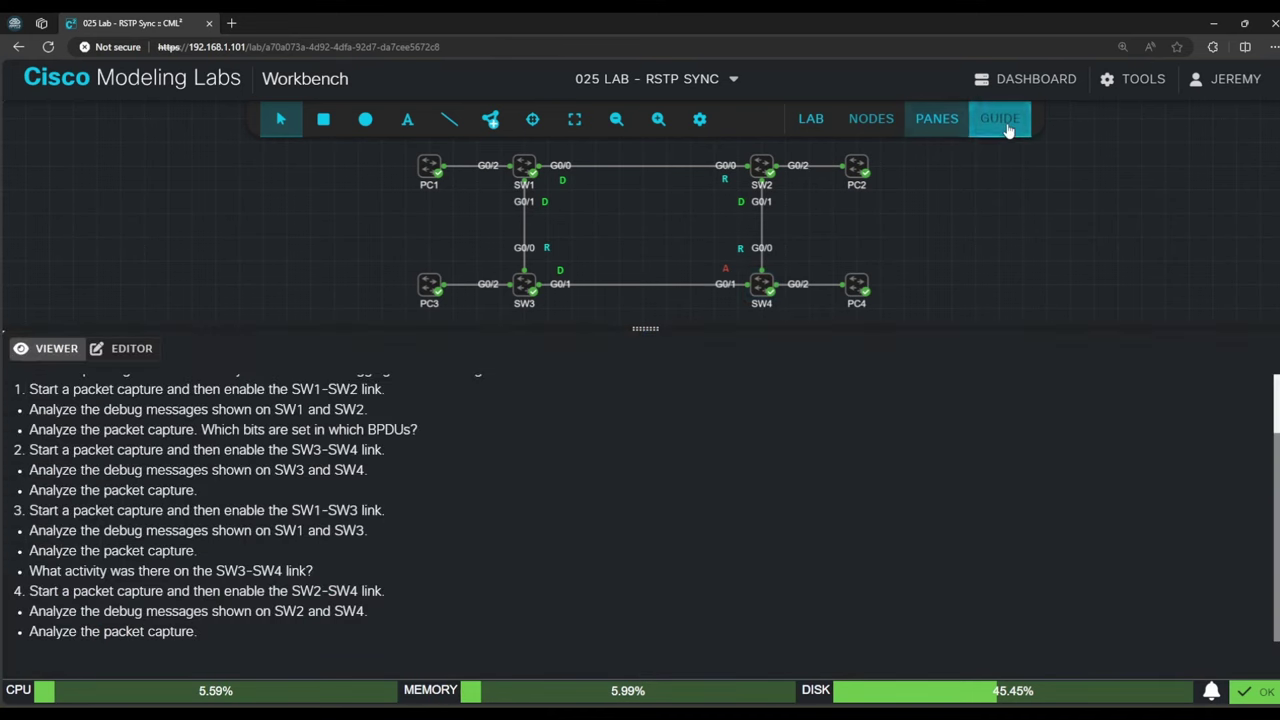
triple_click(210, 518)
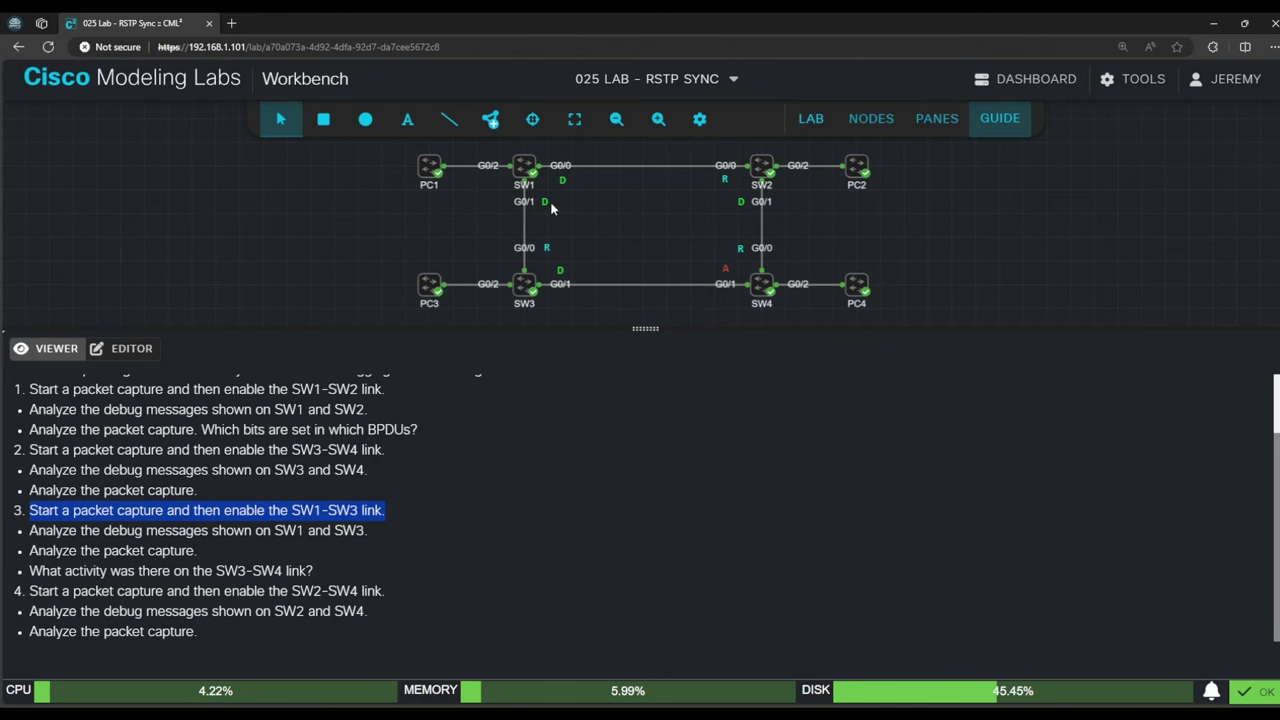
Place SW3's console beside SW1's and open it with a fresh prompt.
left_click(930, 120)
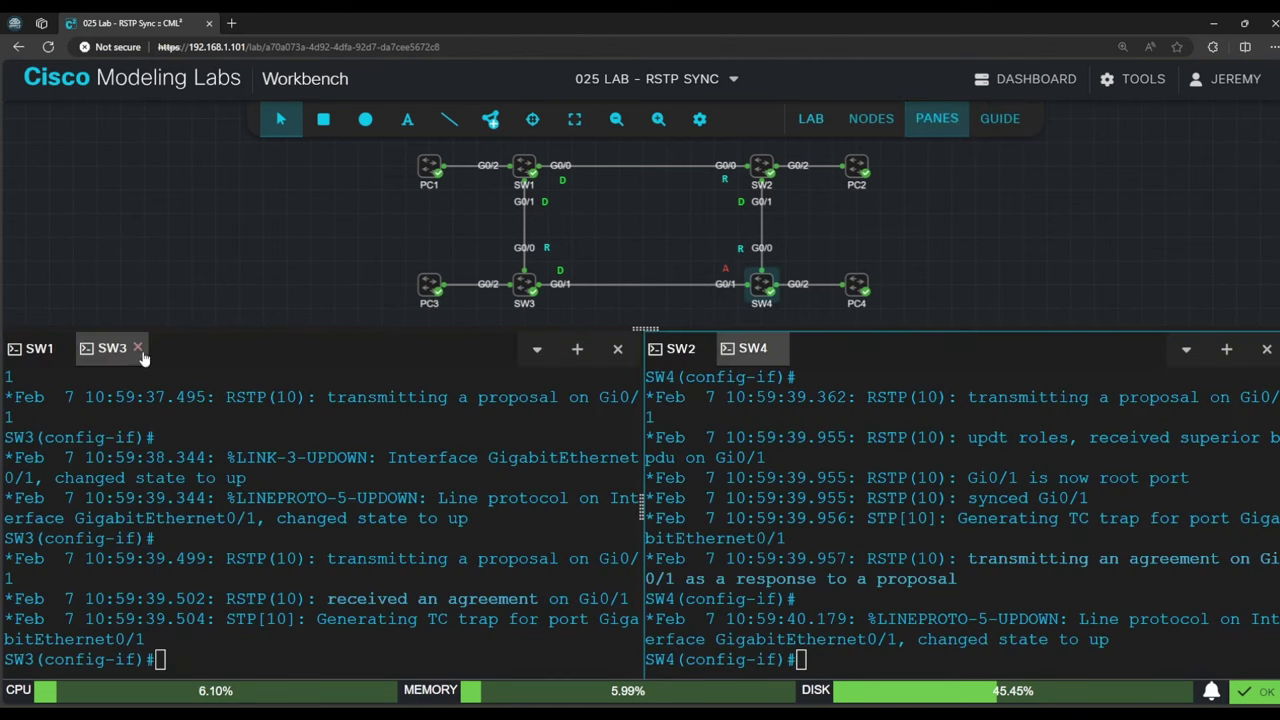
left_click_drag(112, 348, 824, 356)
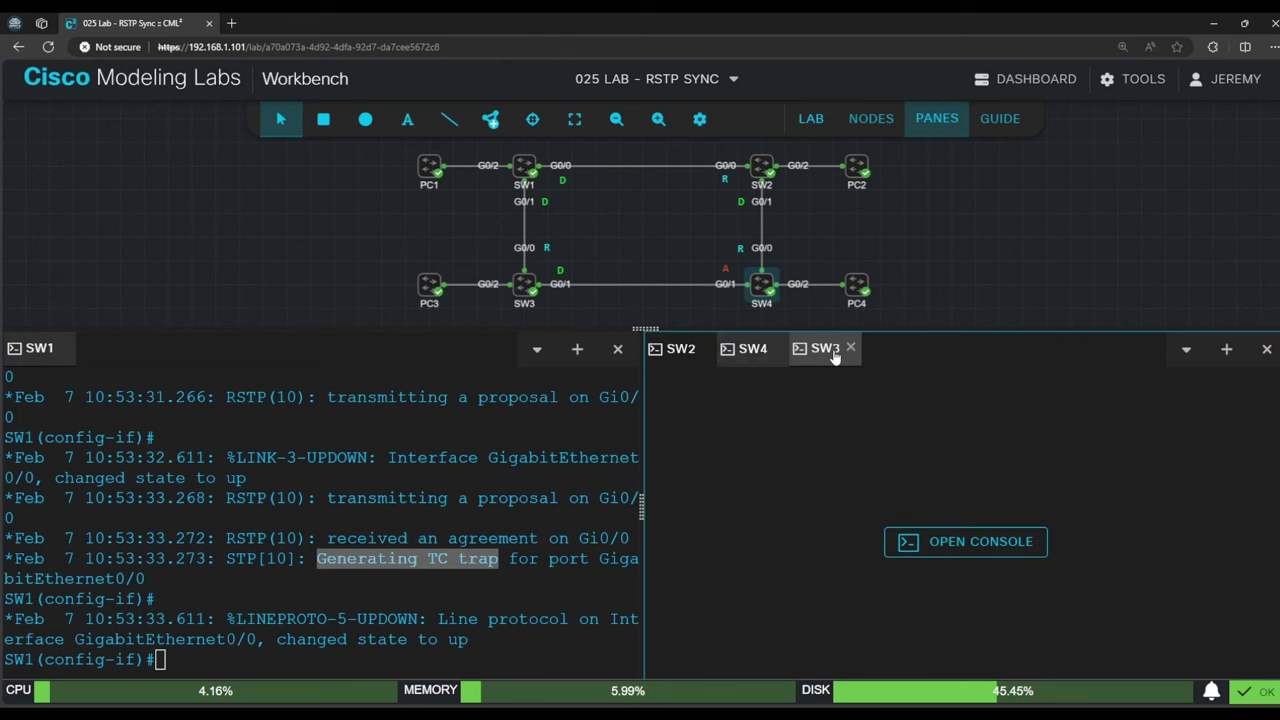
left_click(935, 543)
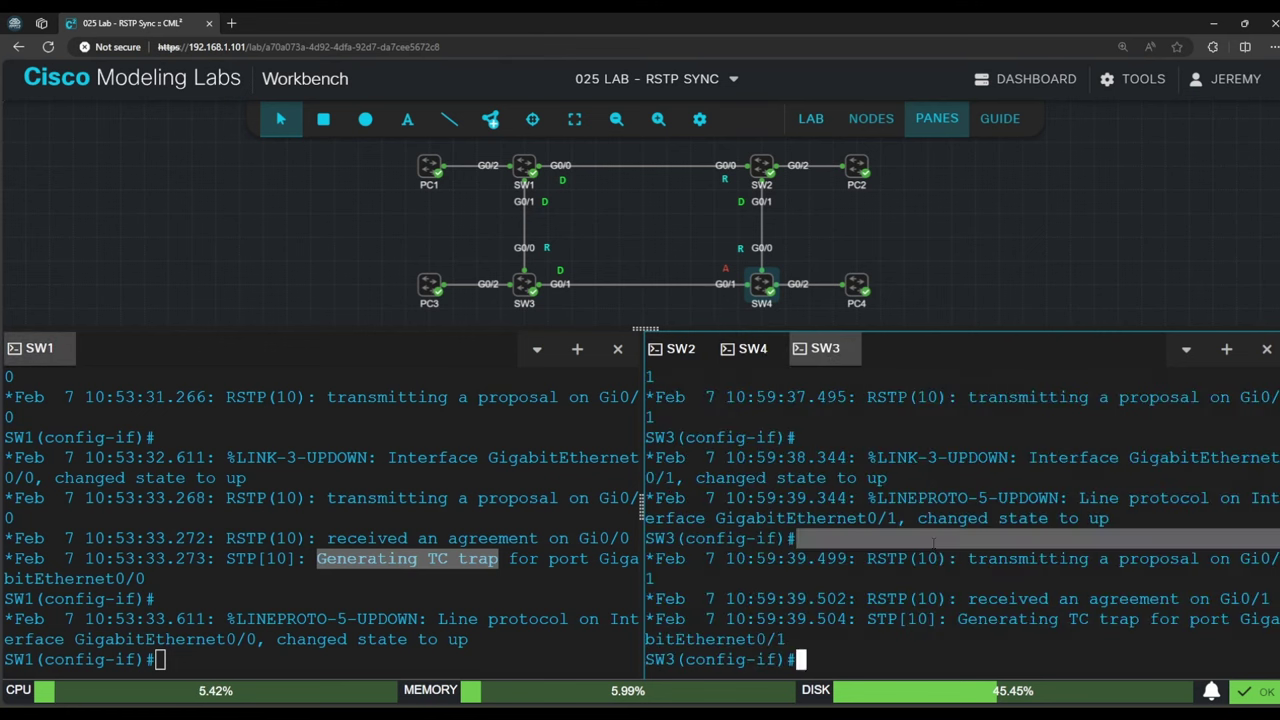
key("Return")
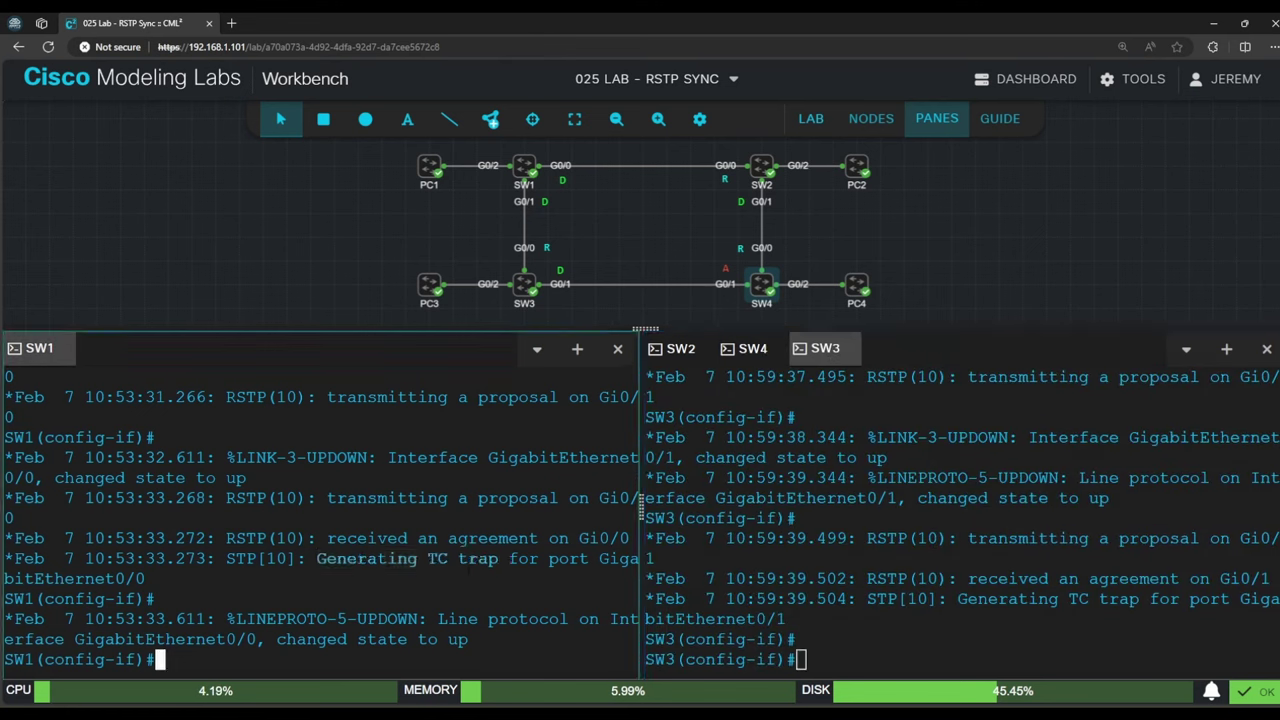
Run int g0/1 / no shut on SW1 and int g0/0 / no shut on SW3.
left_click(472, 568)
type("int g0/1")
key("Return")
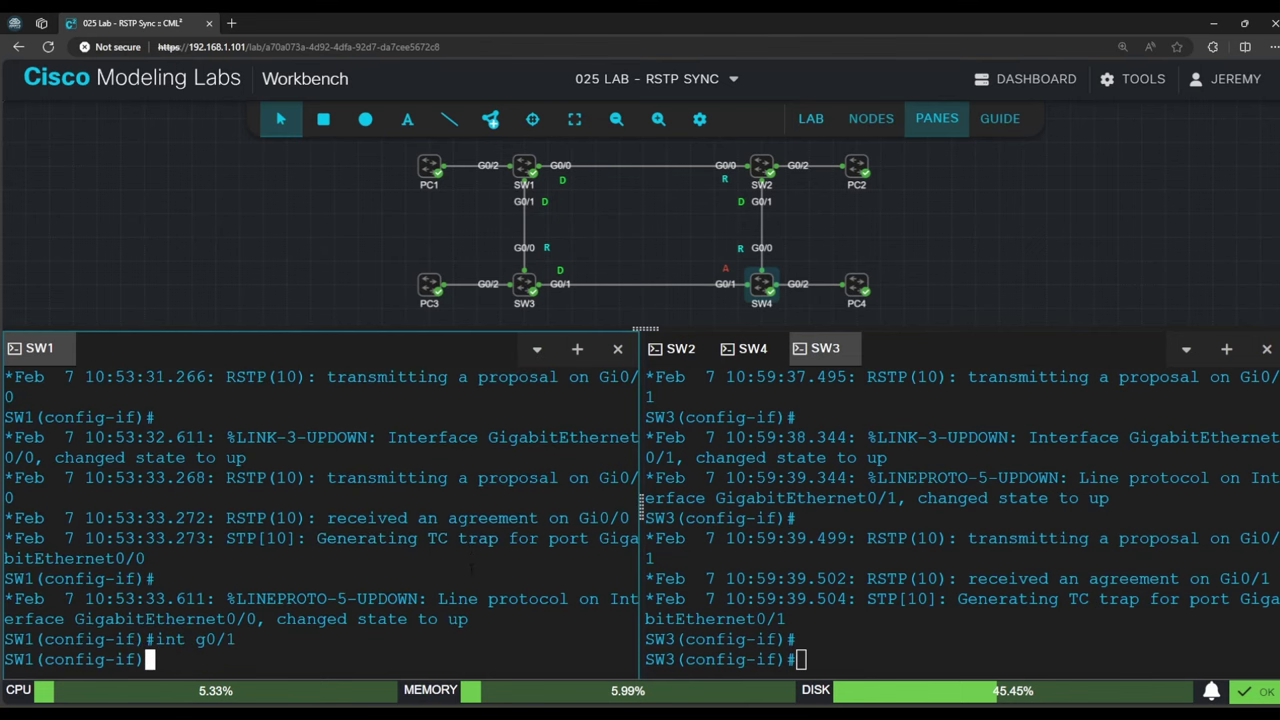
type("no shut")
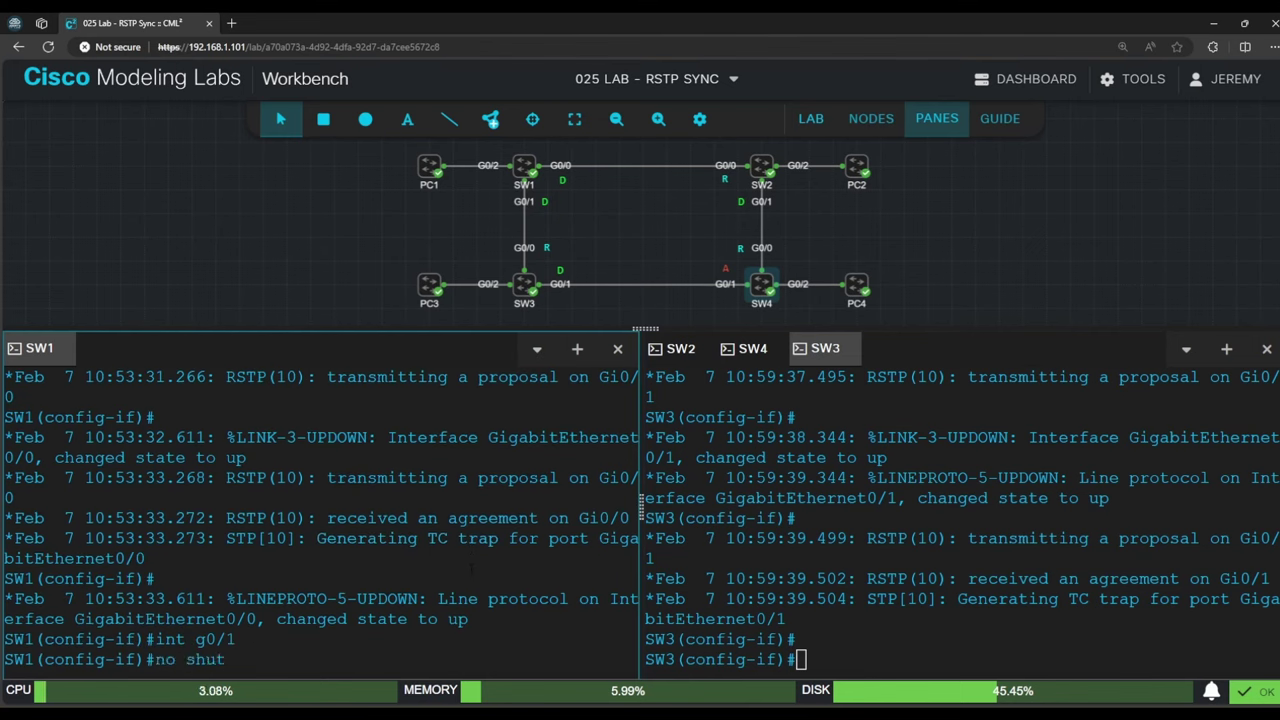
left_click(801, 659)
type("int g0/0")
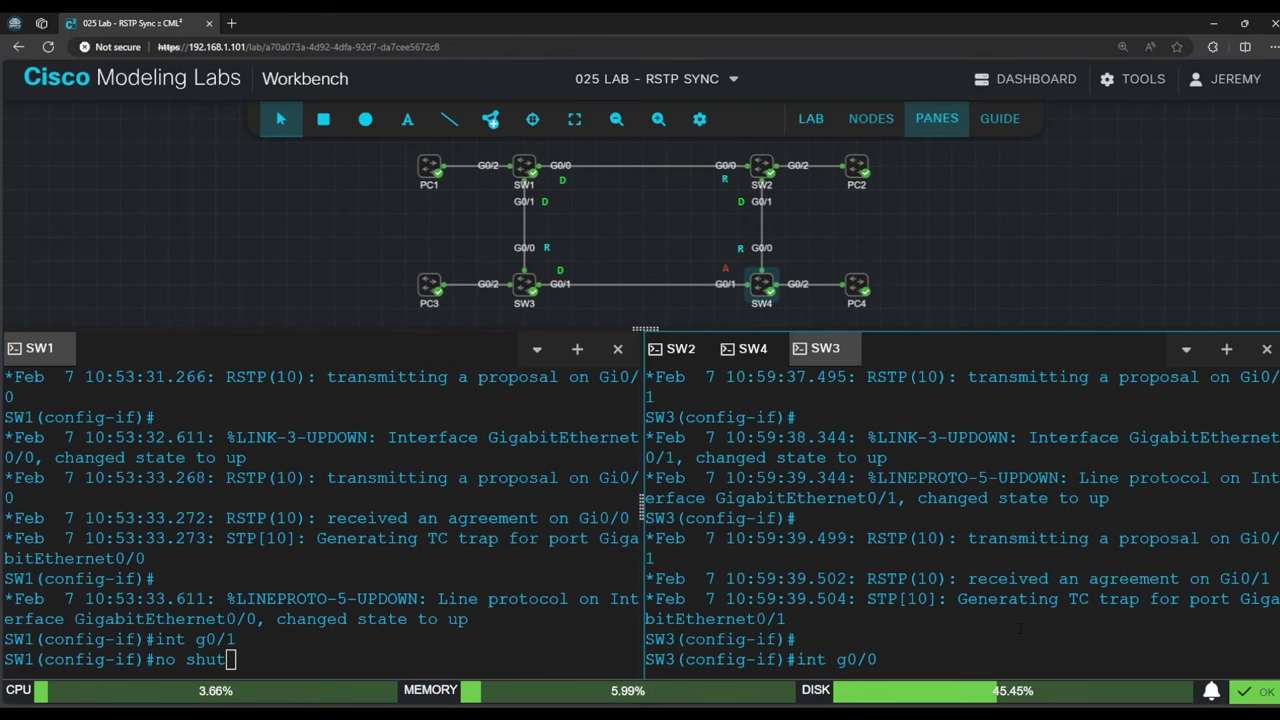
key("Return")
type("no shut")
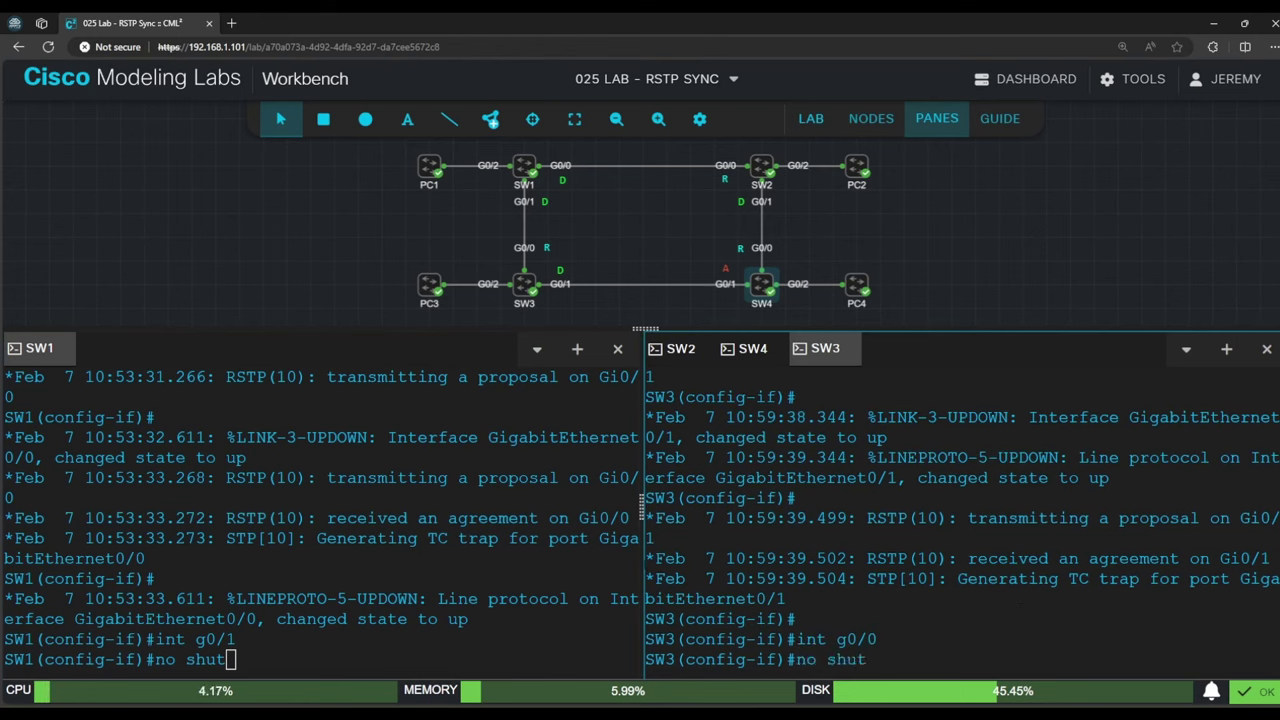
left_click(231, 659)
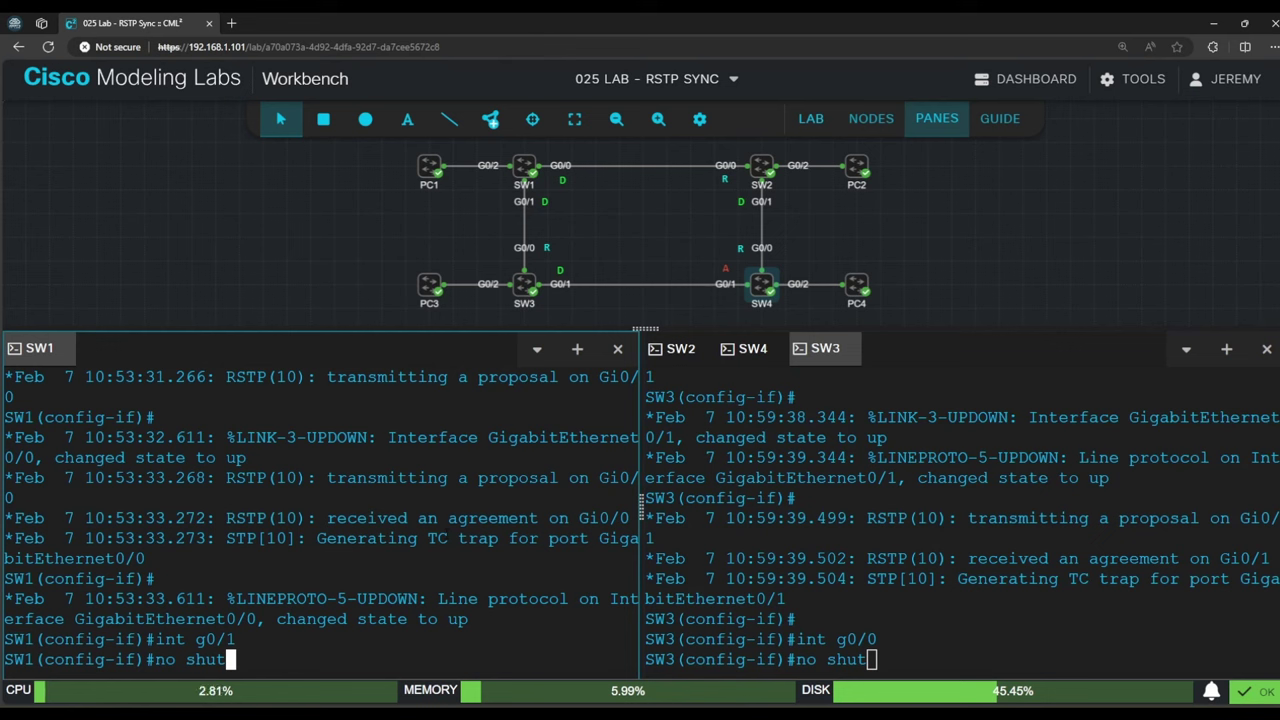
key("Return")
left_click(965, 578)
key("Return")
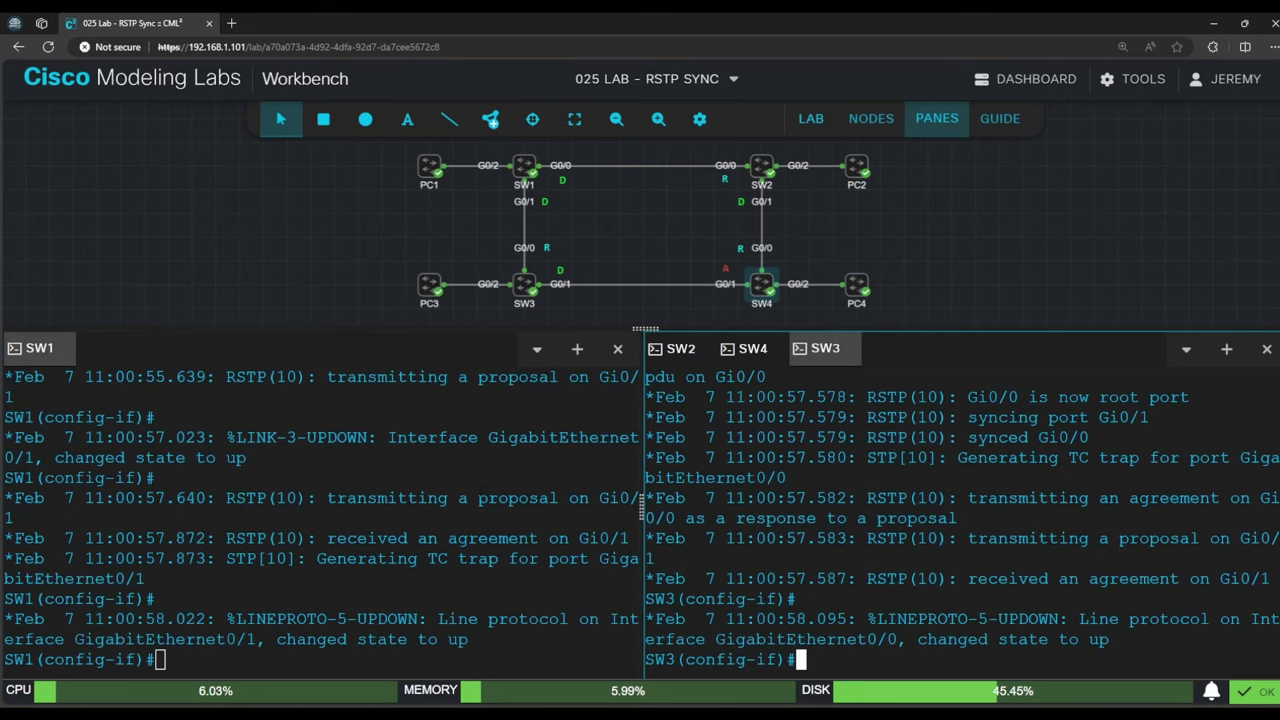
scroll(320, 520, "up", 3)
scroll(960, 520, "up", 3)
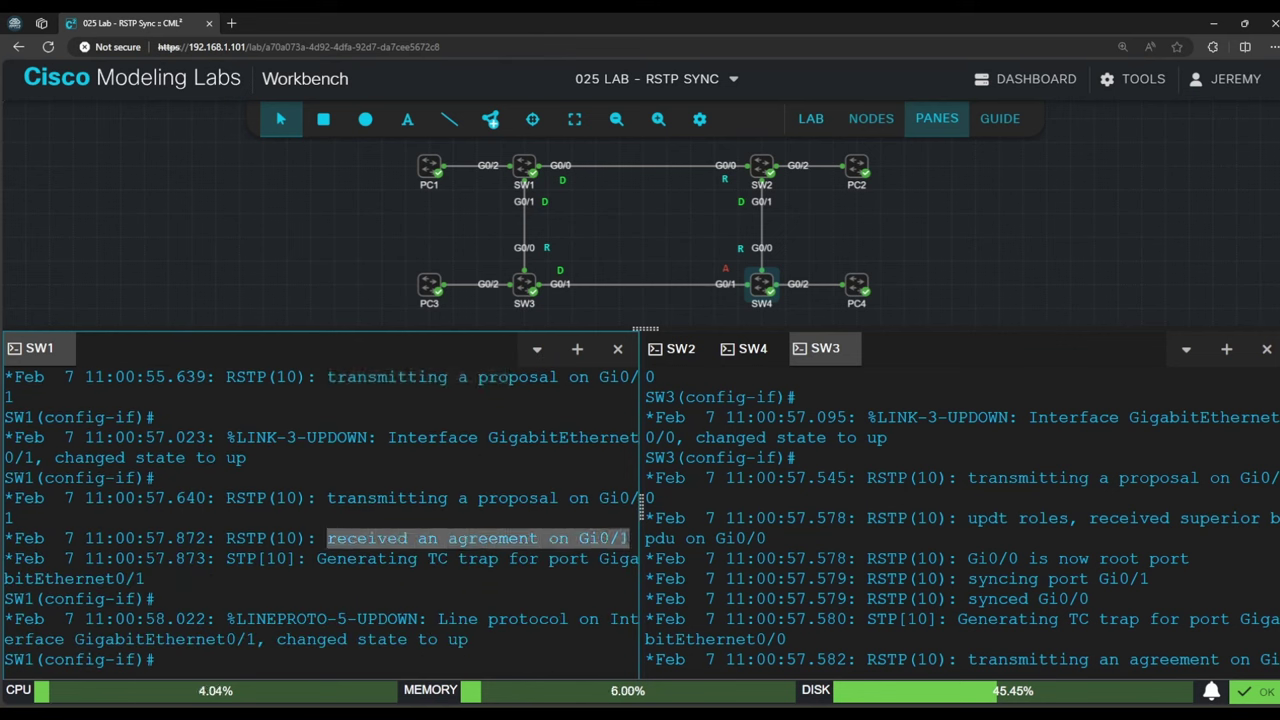
scroll(960, 520, "up", 3)
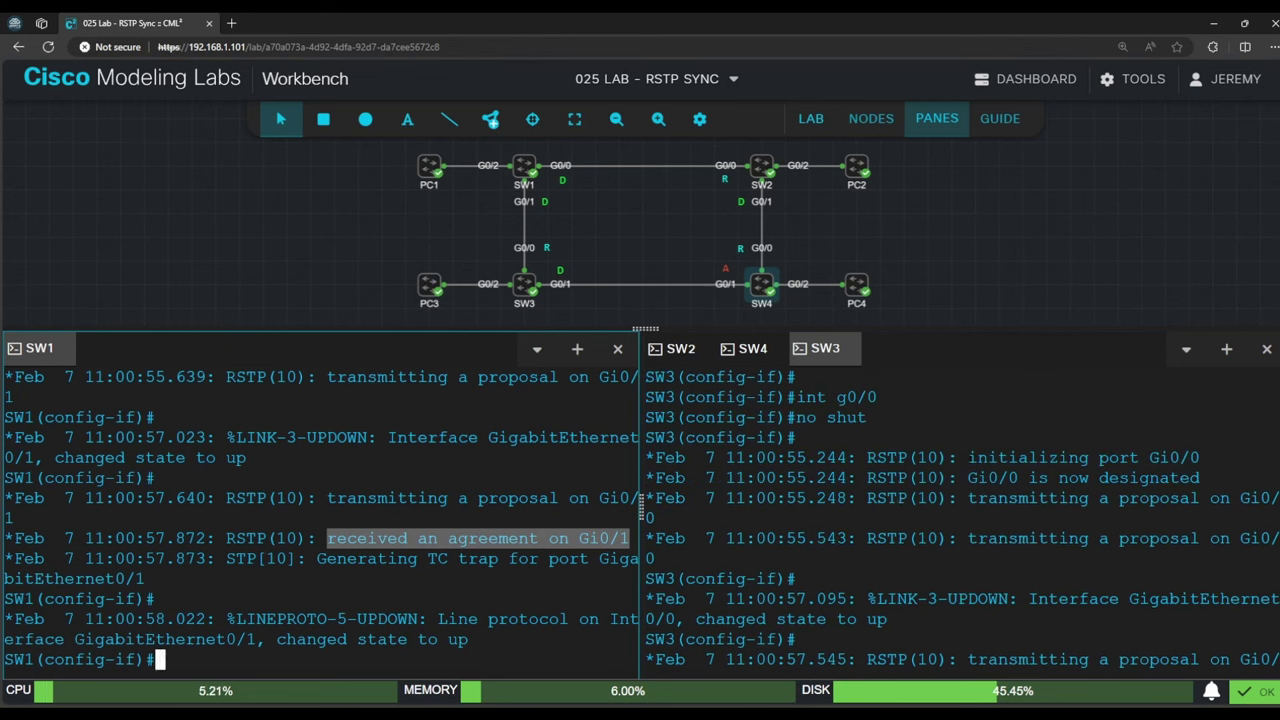
left_click_drag(968, 457, 1199, 498)
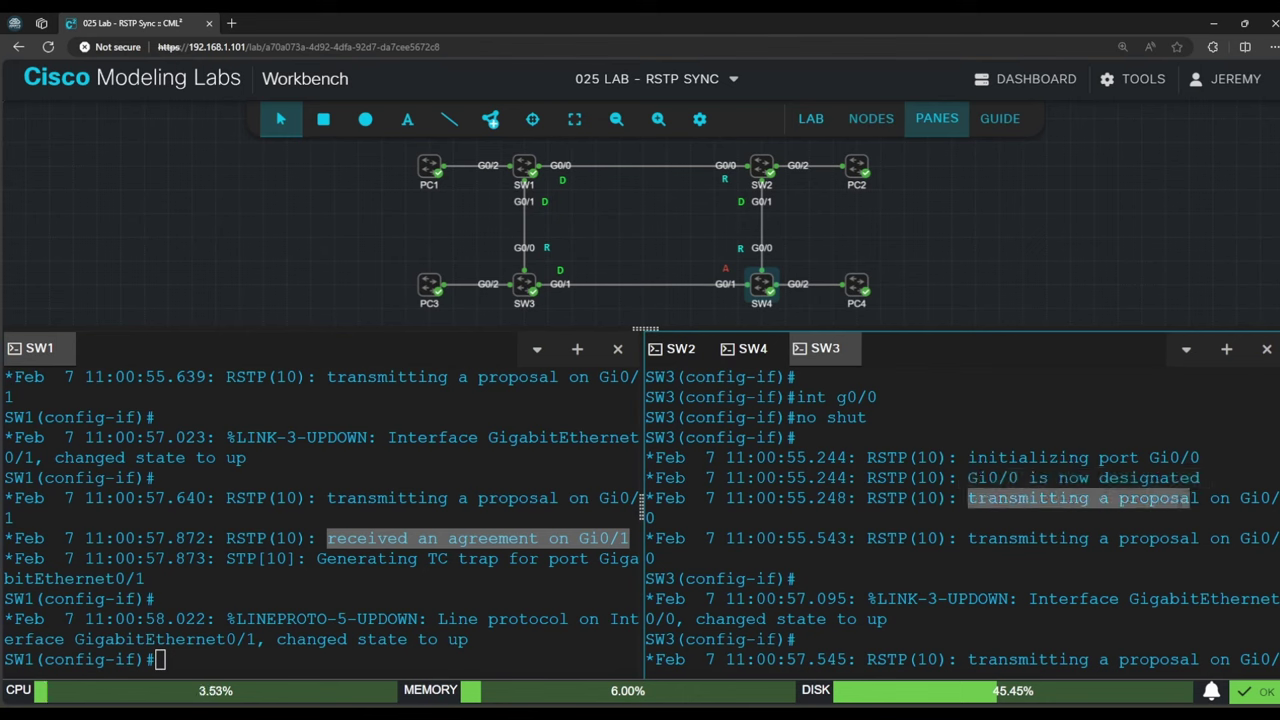
left_click_drag(968, 538, 1220, 538)
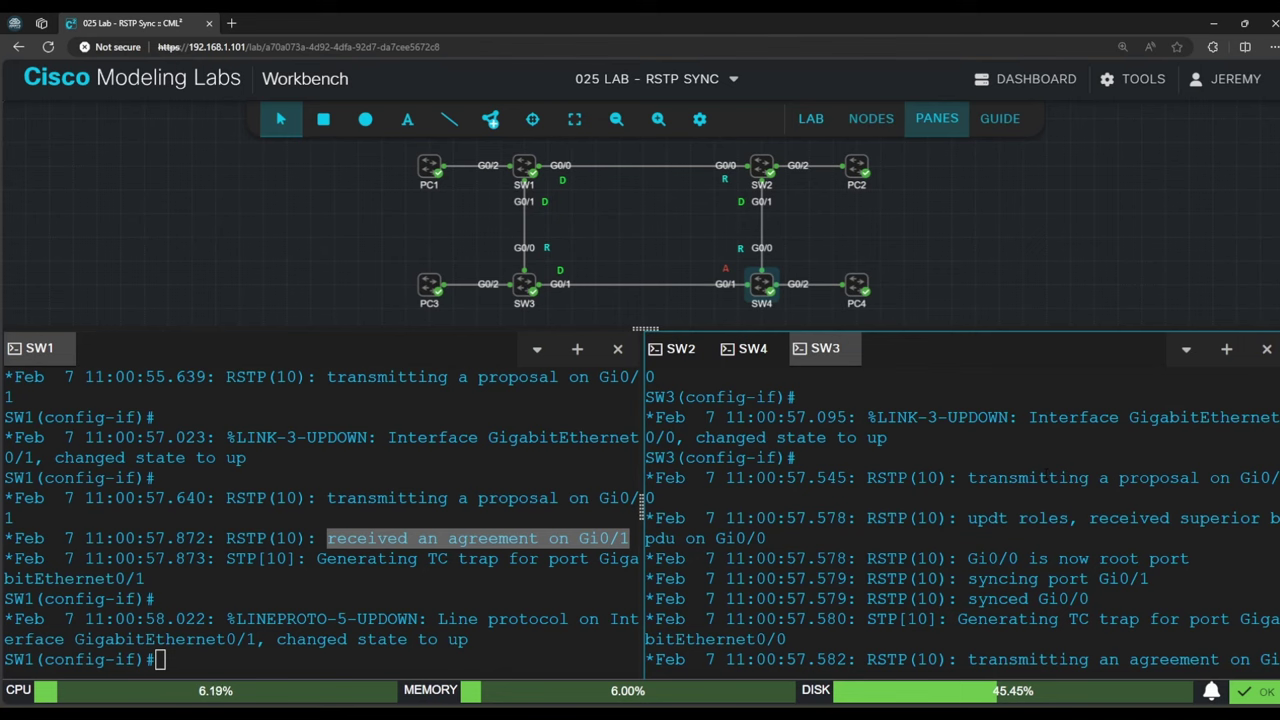
left_click_drag(970, 518, 1200, 558)
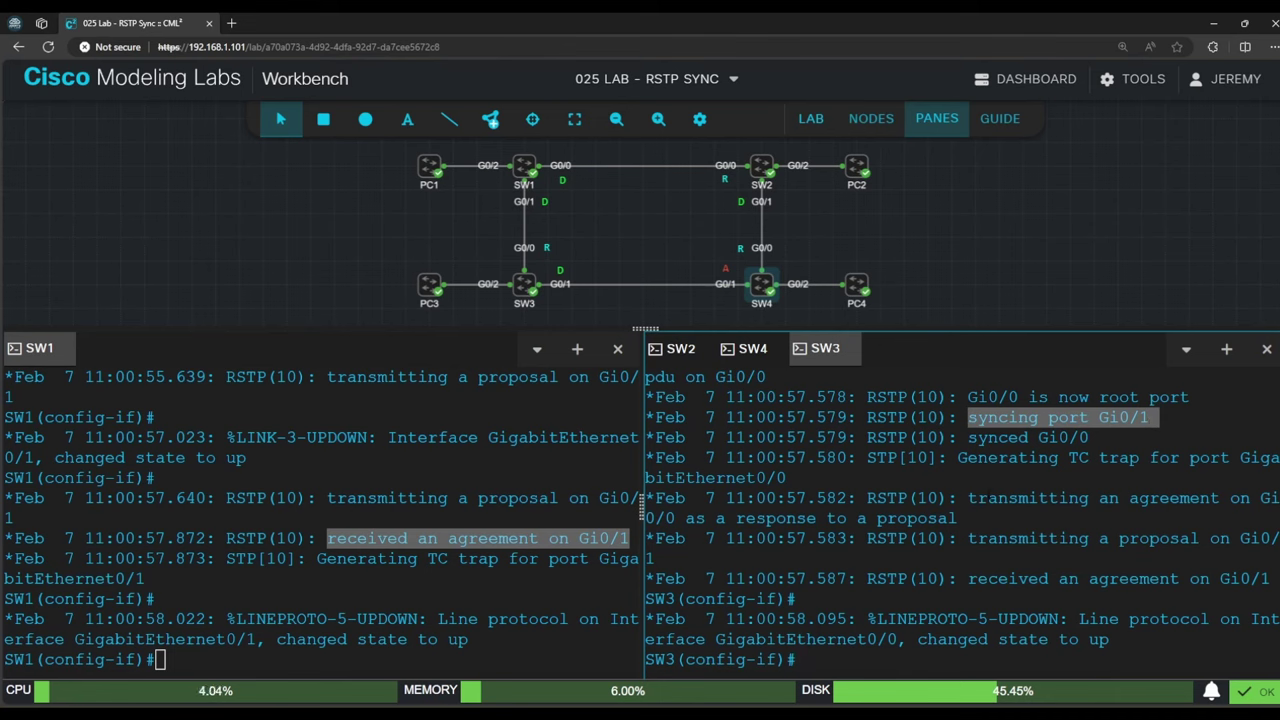
mouse_move(968, 498)
left_mouse_down()
mouse_move(988, 498)
mouse_move(957, 518)
left_mouse_up()
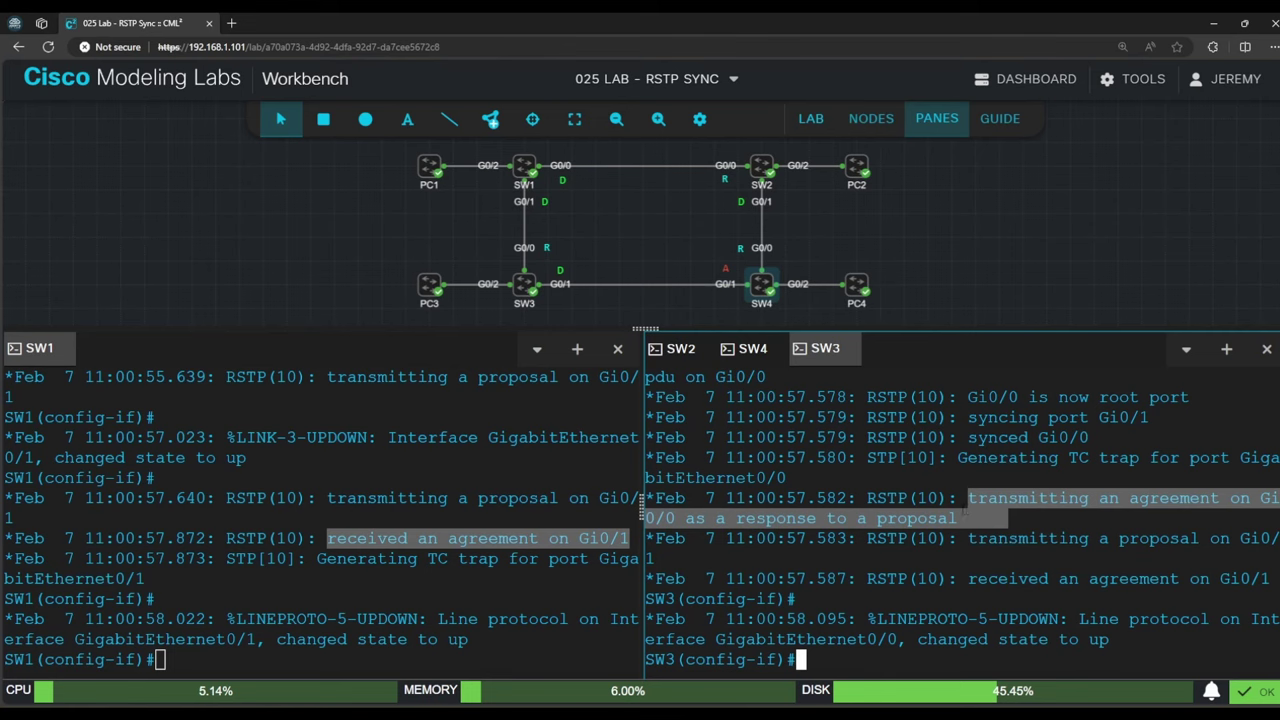
left_click(962, 515)
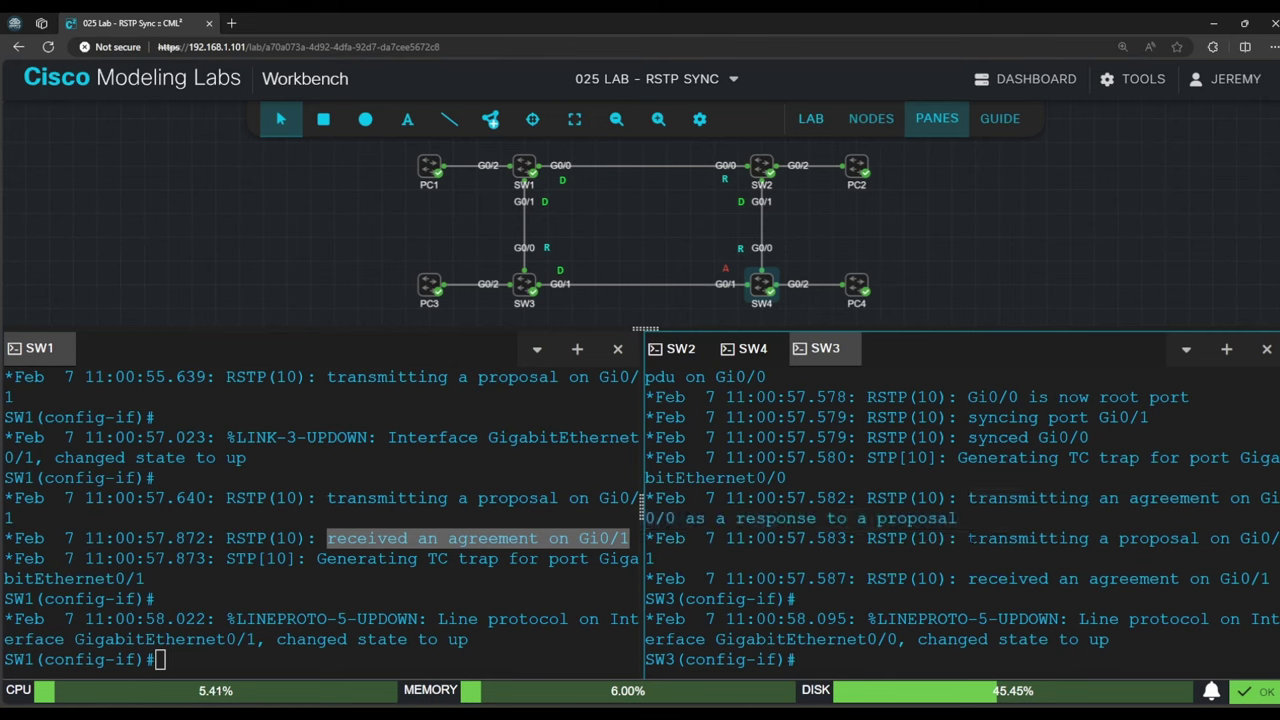
left_click_drag(968, 538, 1270, 578)
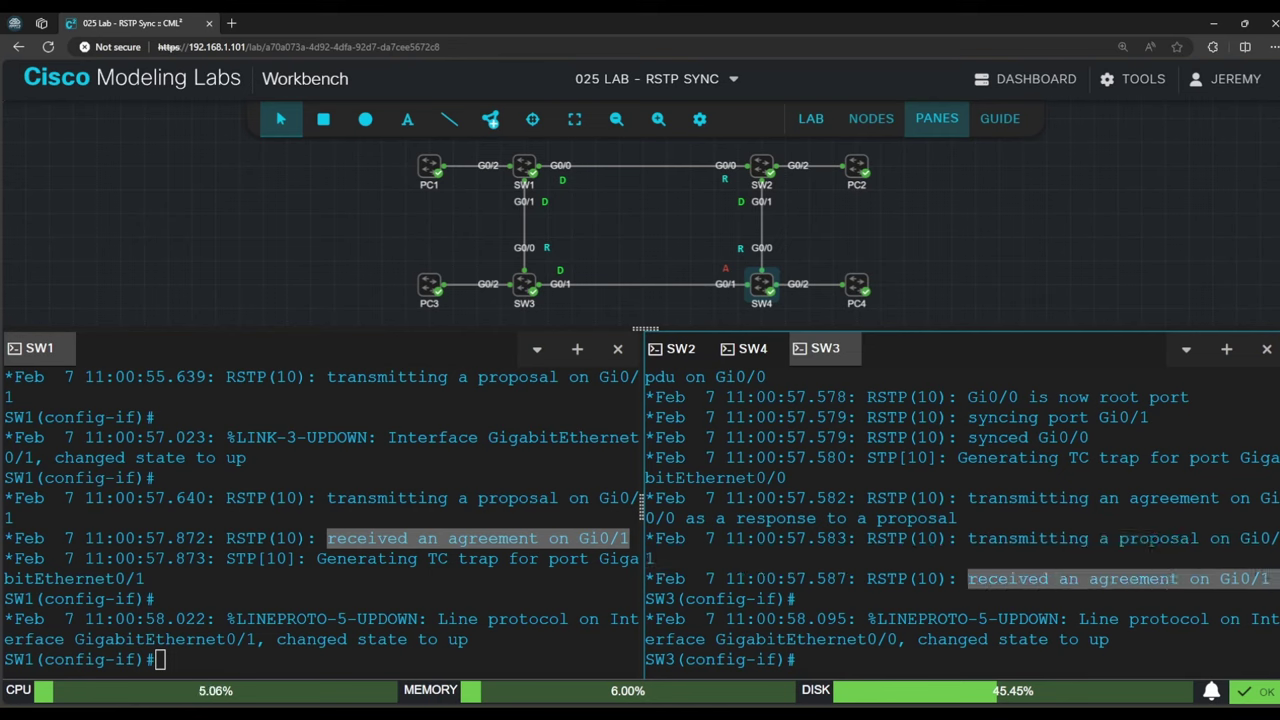
Show SW4's console to read its superior BPDU on Gi0/1, sync and agreement messages.
left_click(752, 349)
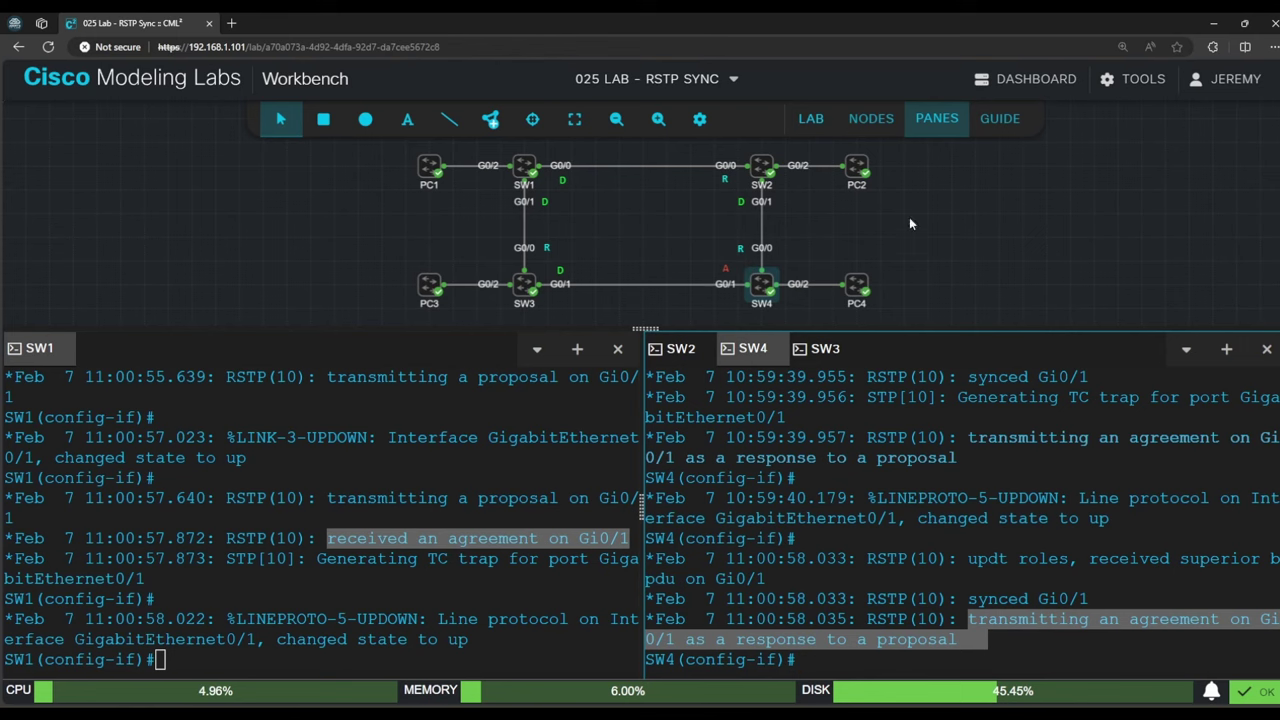
Check lab guide step 4 for the SW2–SW4 link, then open SW2's console beside SW1's.
left_click(1003, 122)
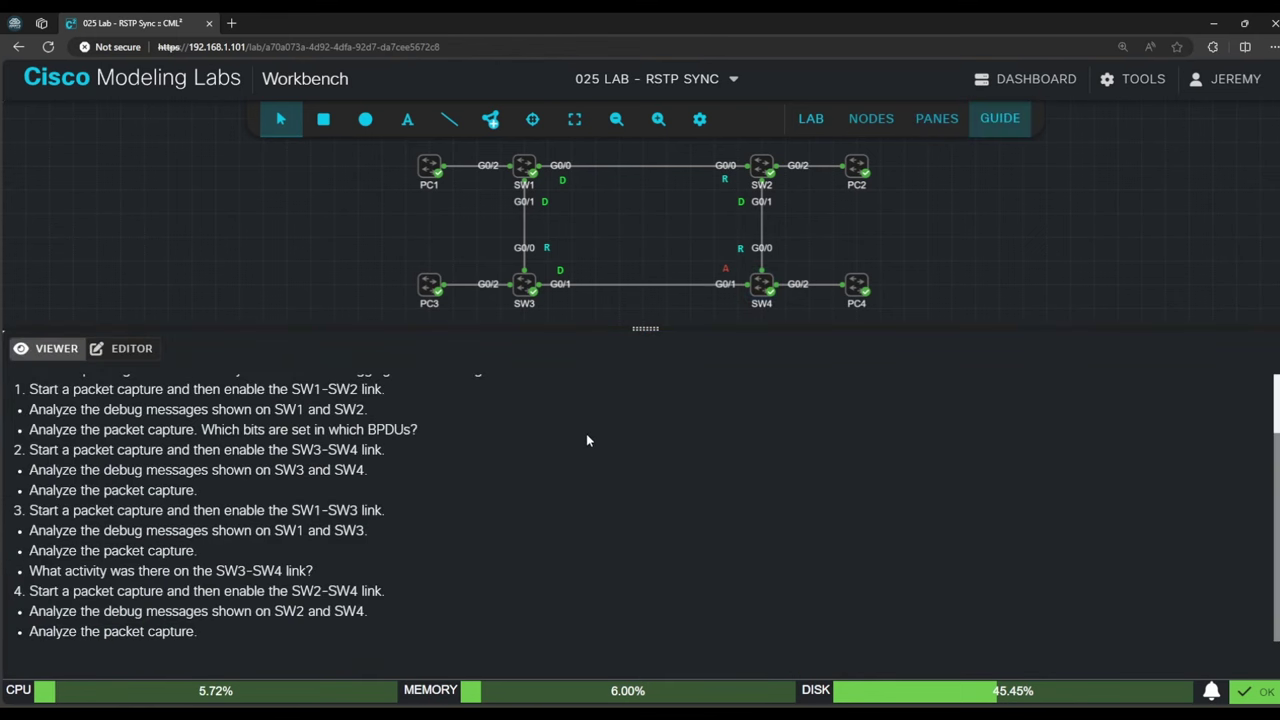
triple_click(238, 596)
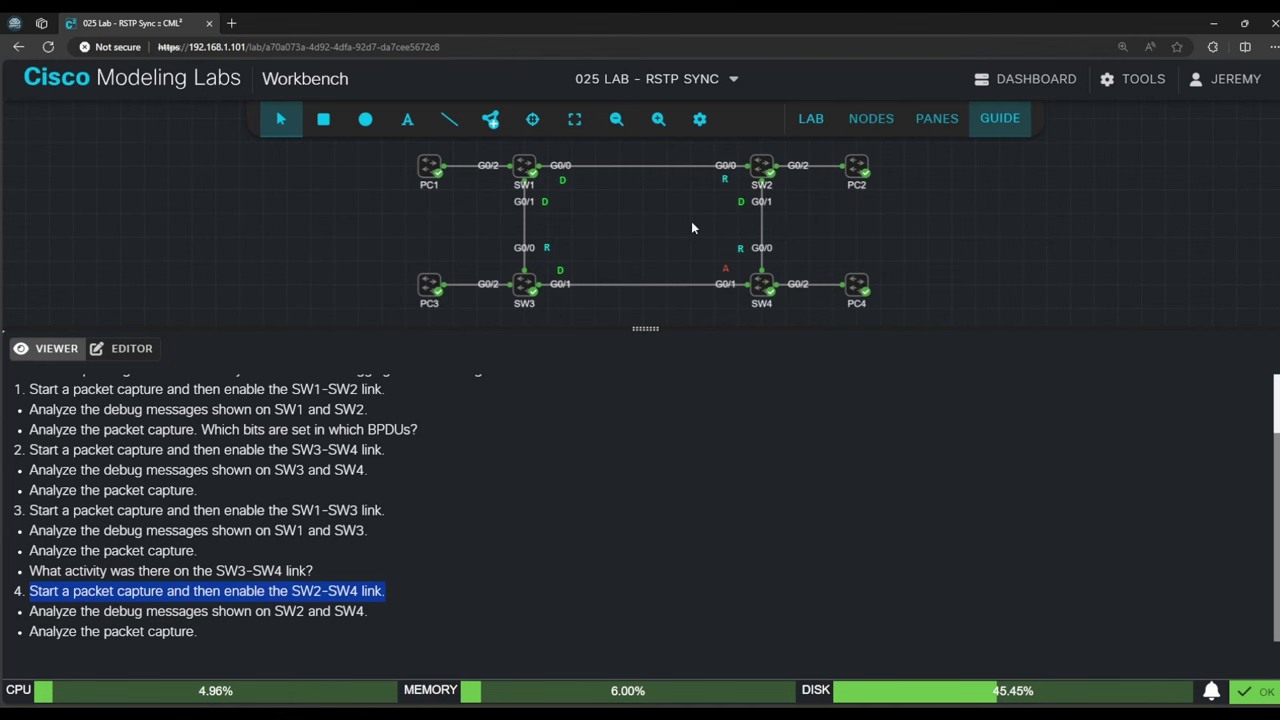
left_click(937, 118)
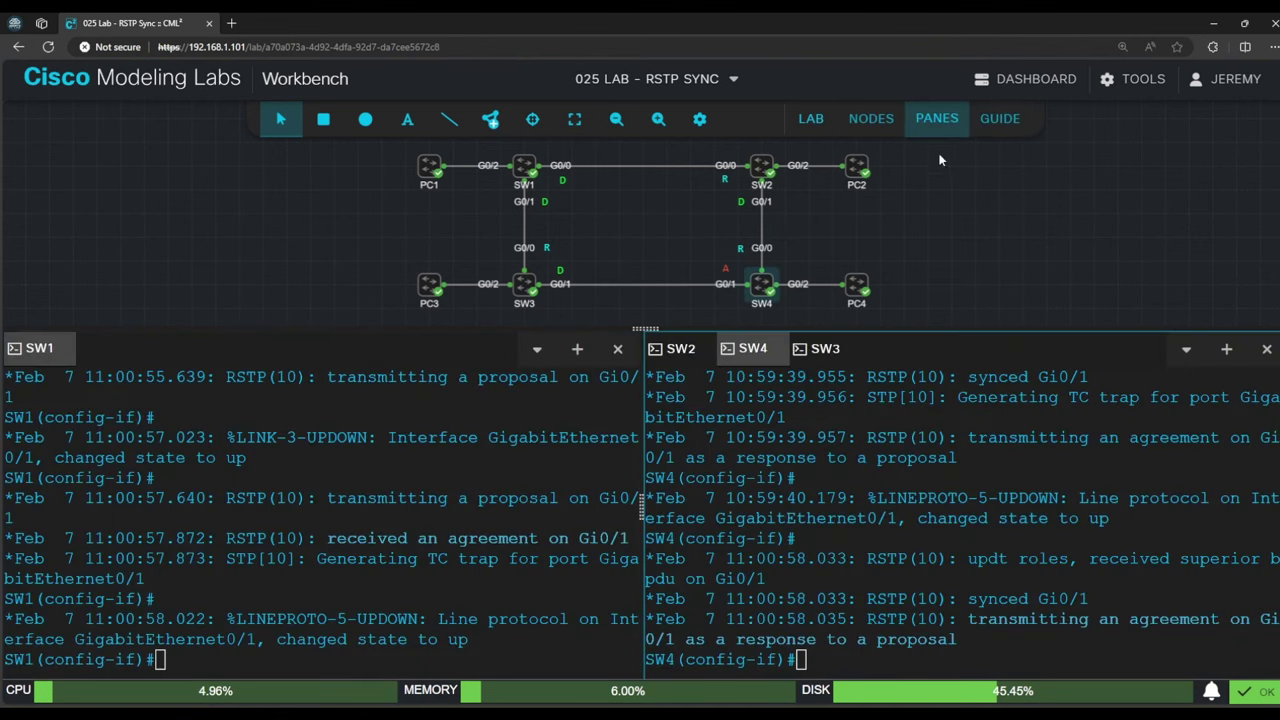
left_click_drag(680, 349, 223, 356)
left_click(310, 558)
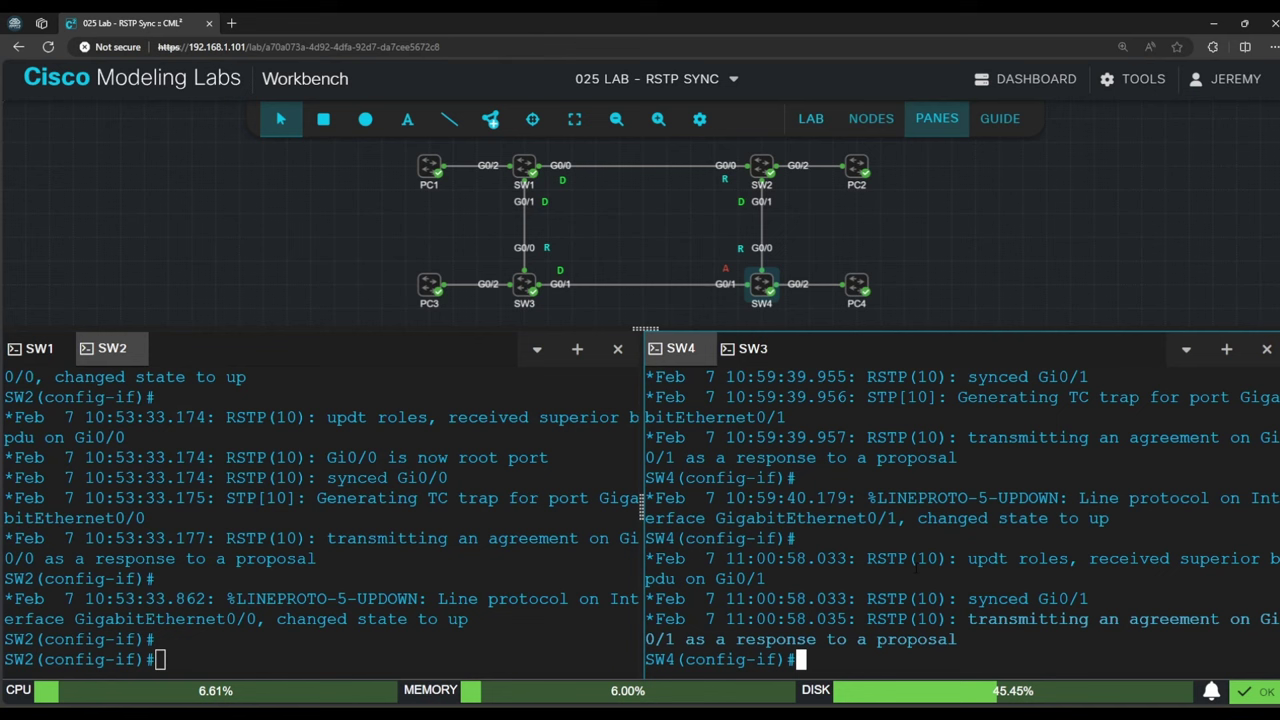
Run int g0/1 / no shut on SW2 and int g0/0 / no shut on SW4.
key("Return")
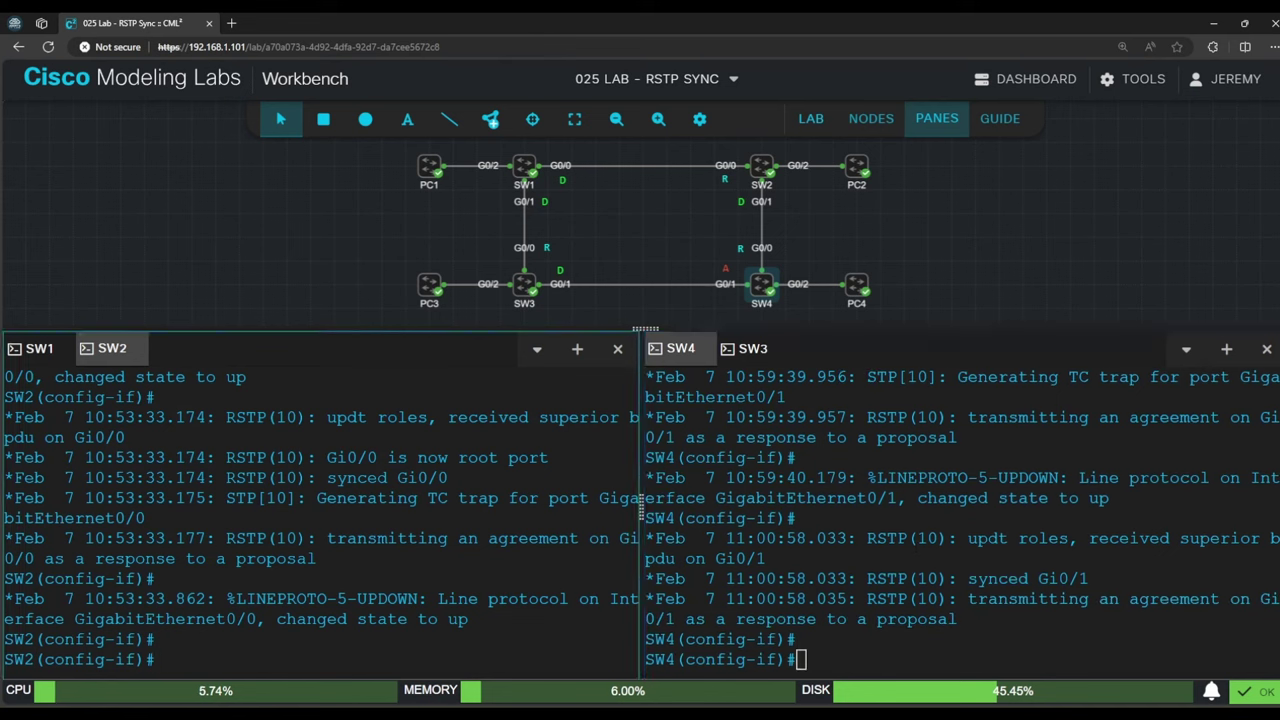
type("int g0/1")
key("Return")
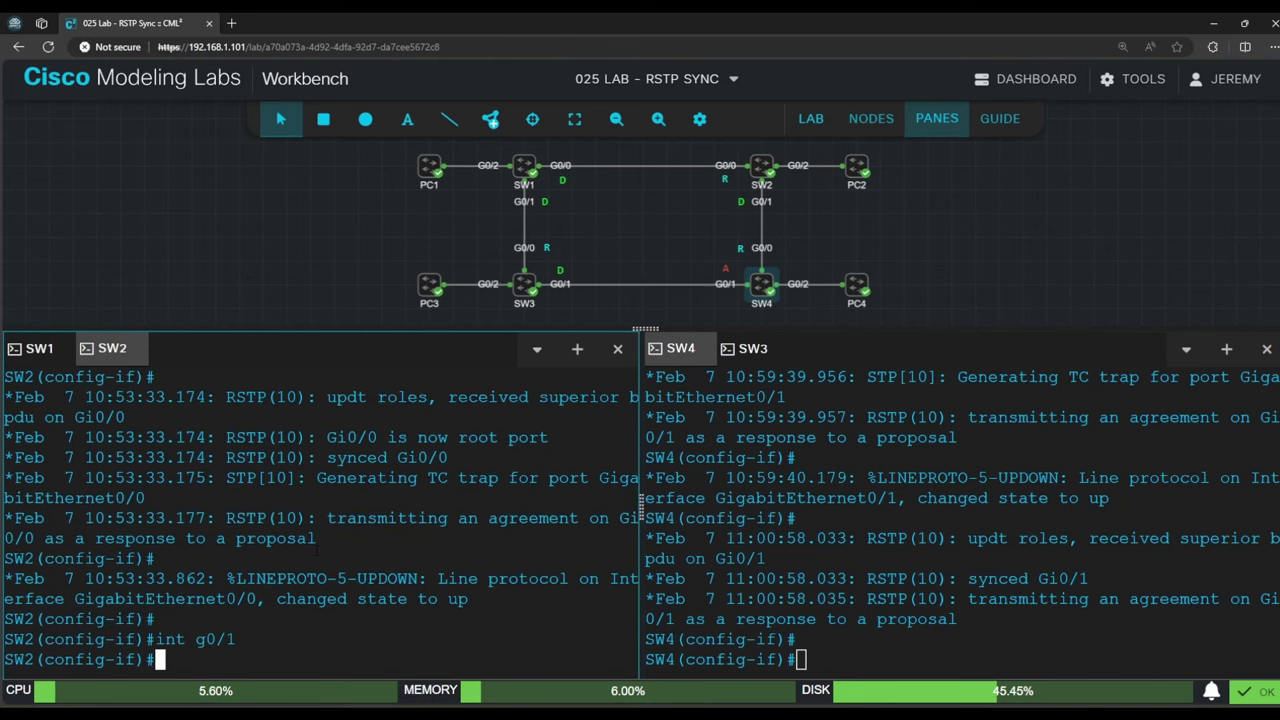
type("no shut")
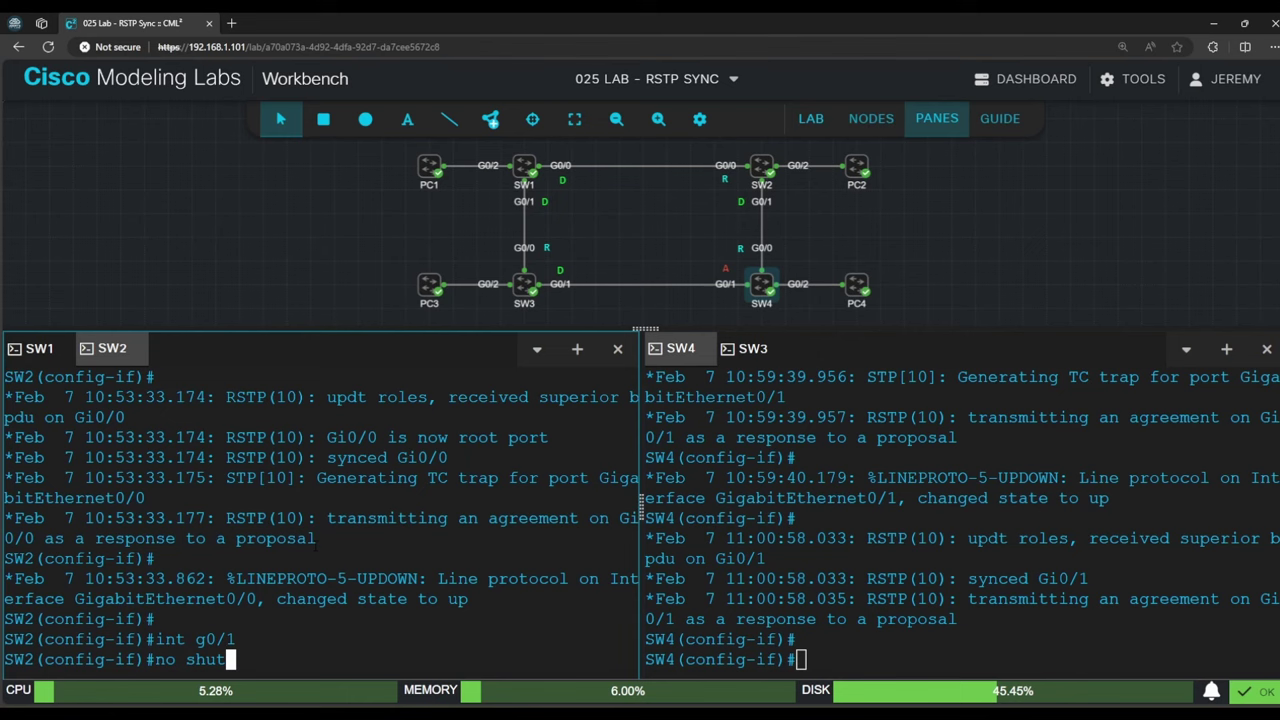
type("int g0/0")
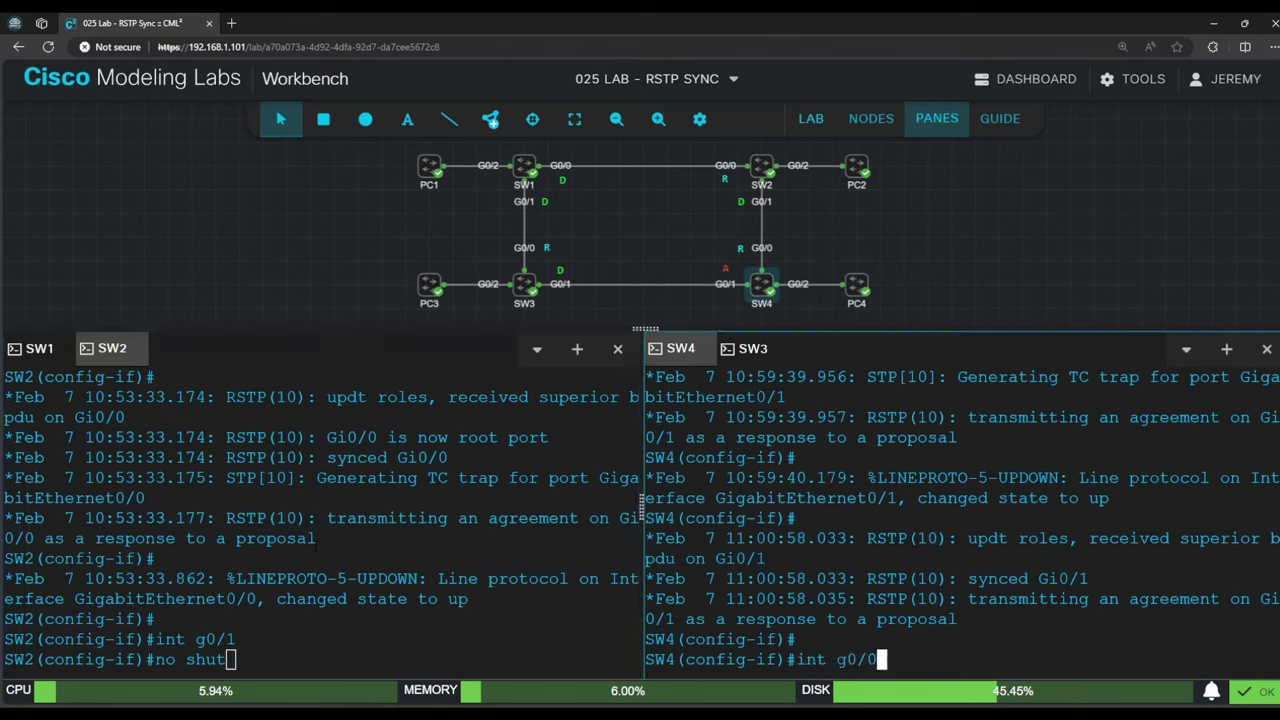
key("Return")
type("no shut")
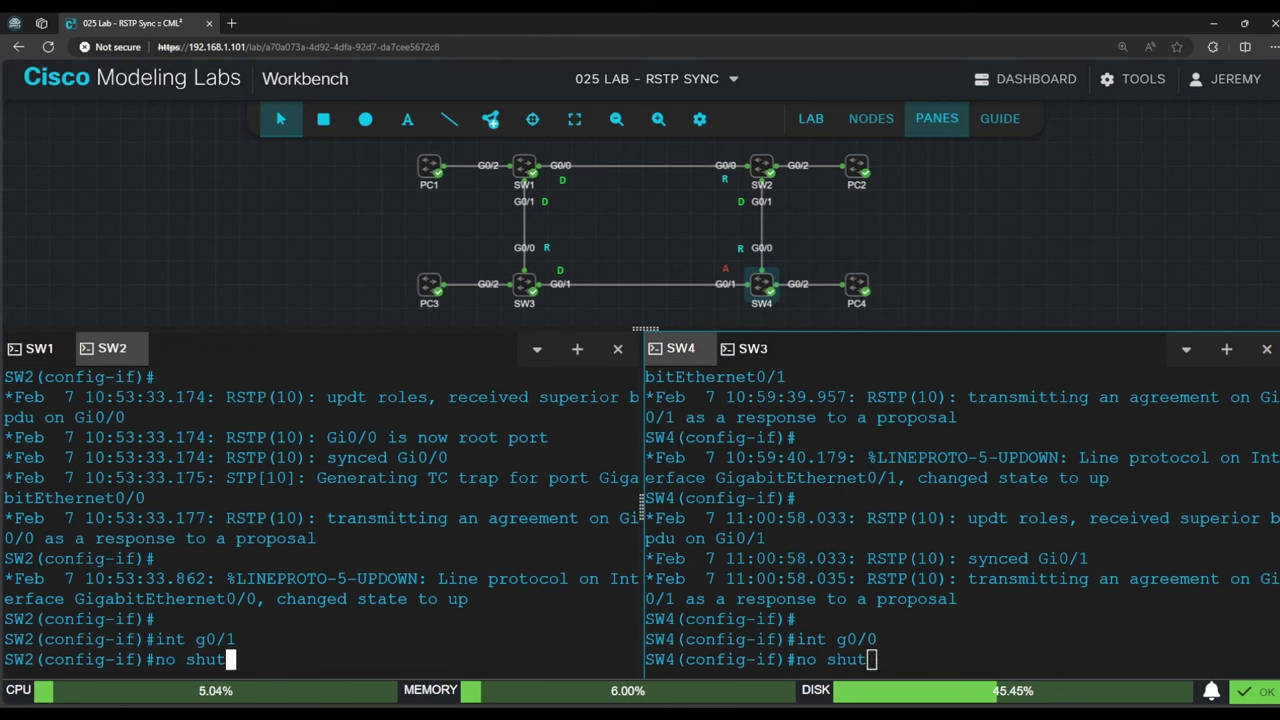
key("Return")
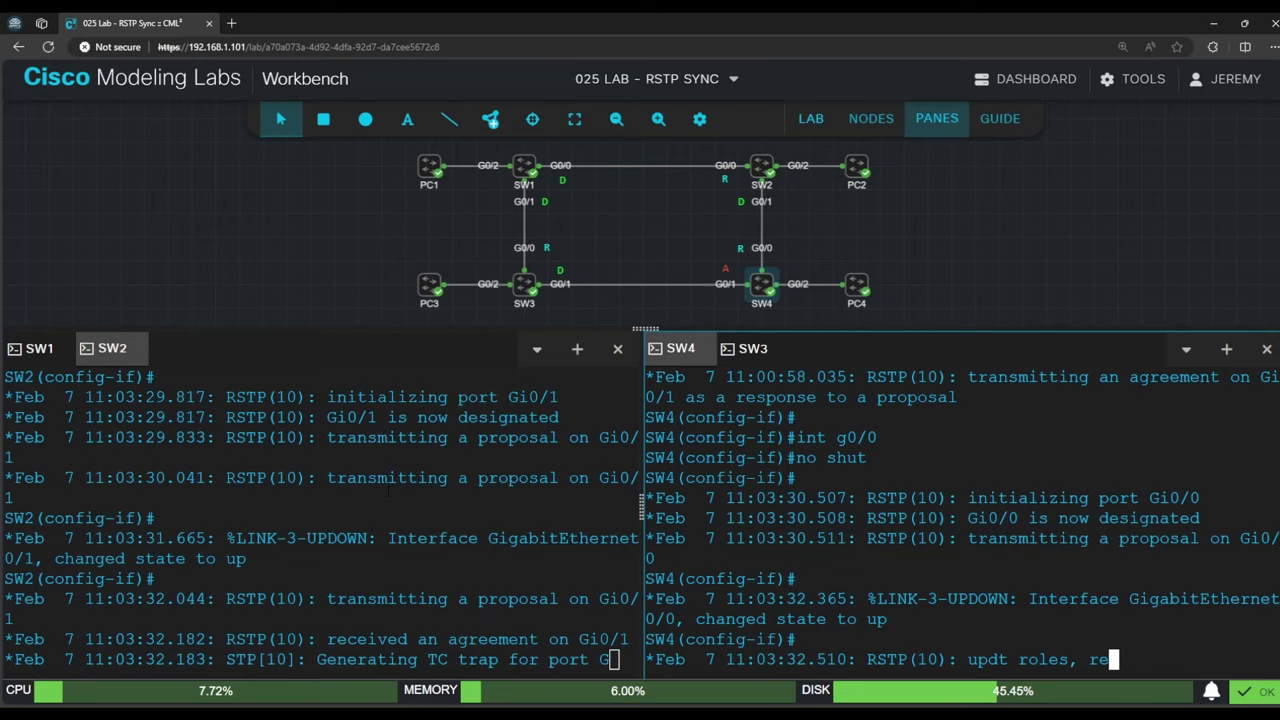
Highlight SW2's lines transmitting proposals and receiving an agreement on Gi0/1.
left_click_drag(326, 437, 448, 478)
left_click(322, 478)
left_click_drag(338, 518, 458, 518)
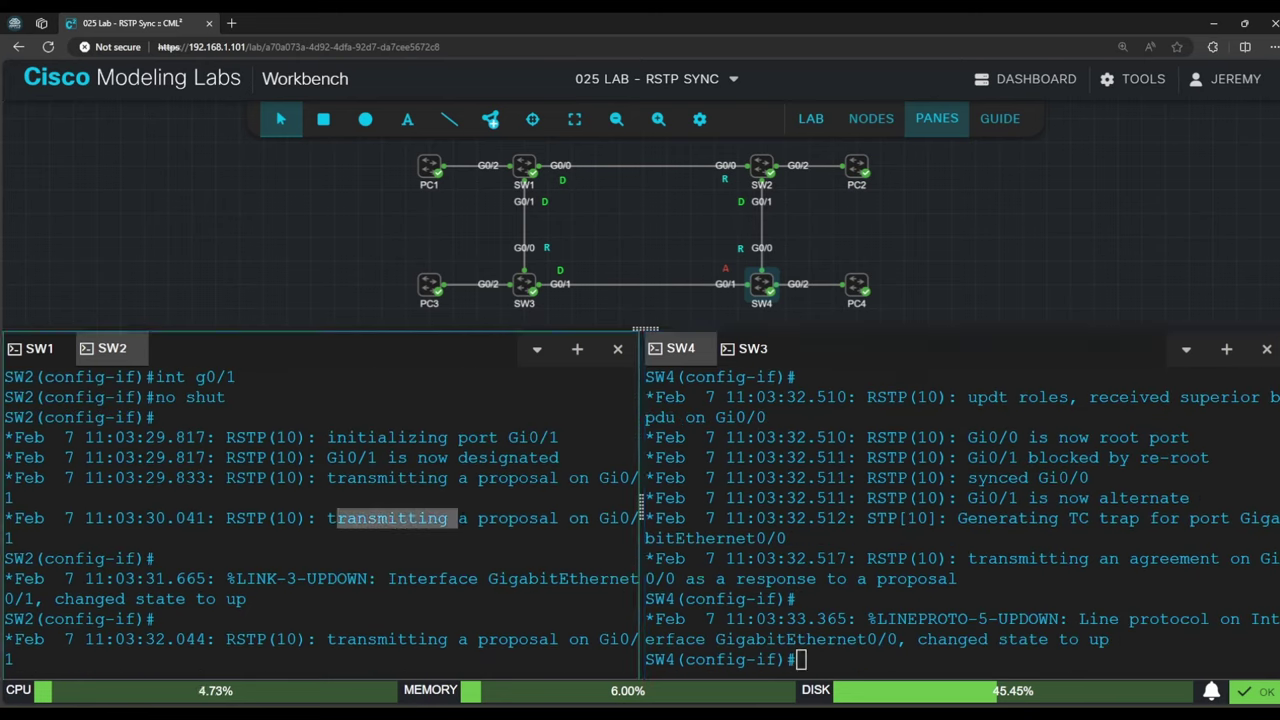
left_click_drag(326, 538, 629, 538)
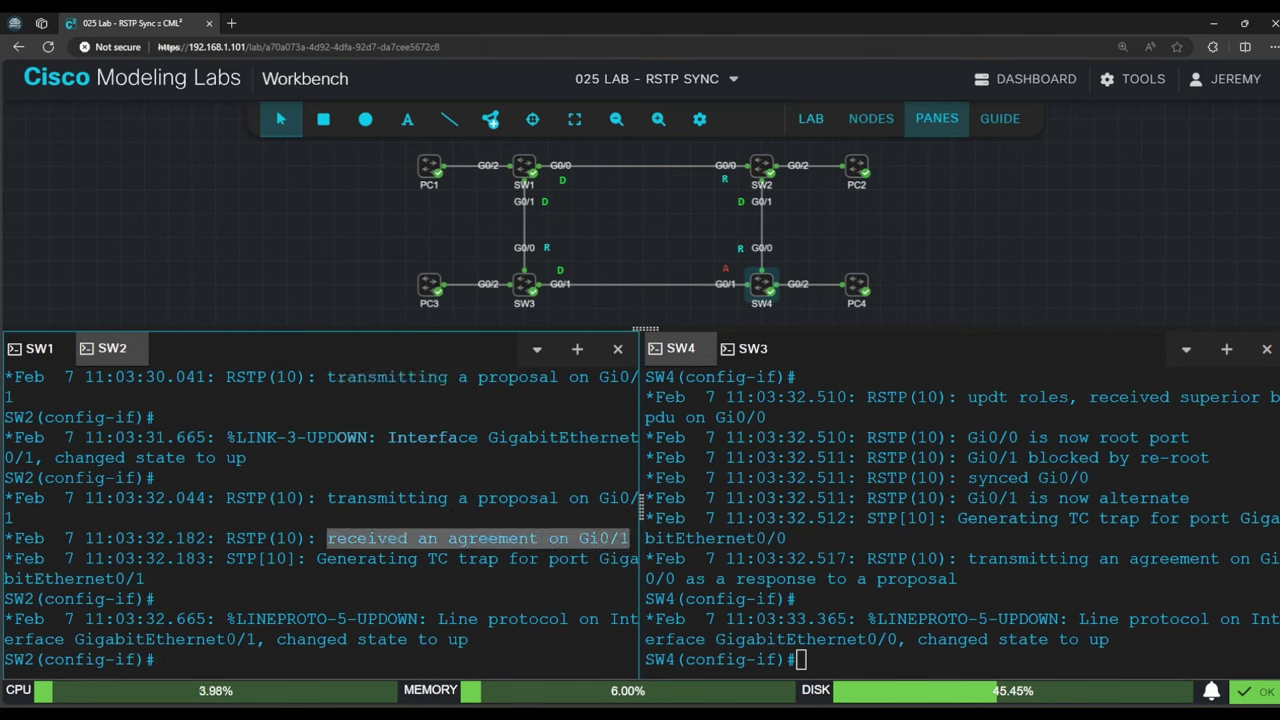
Highlight SW4's earlier Gi0/0 designated message and its superior BPDU received on Gi0/0.
scroll(960, 520, "up", 1)
scroll(978, 519, "up", 1)
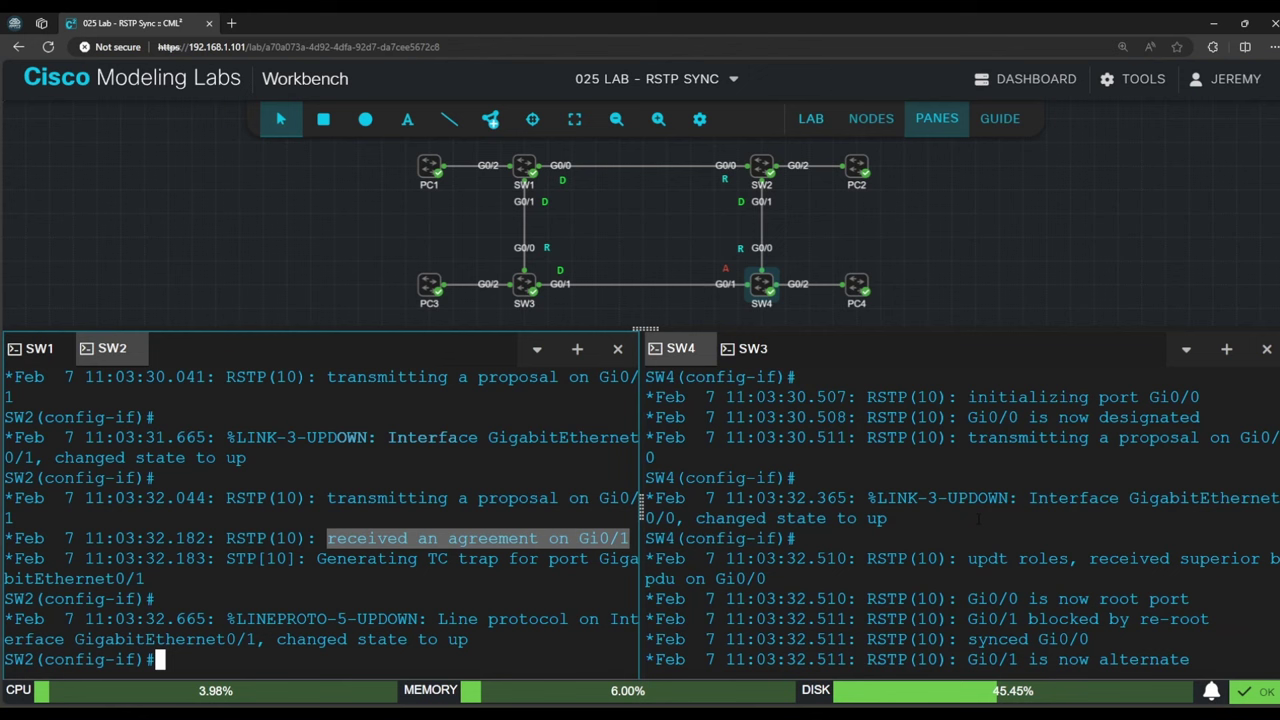
scroll(978, 519, "up", 1)
left_click_drag(968, 477, 1200, 477)
double_click(1149, 497)
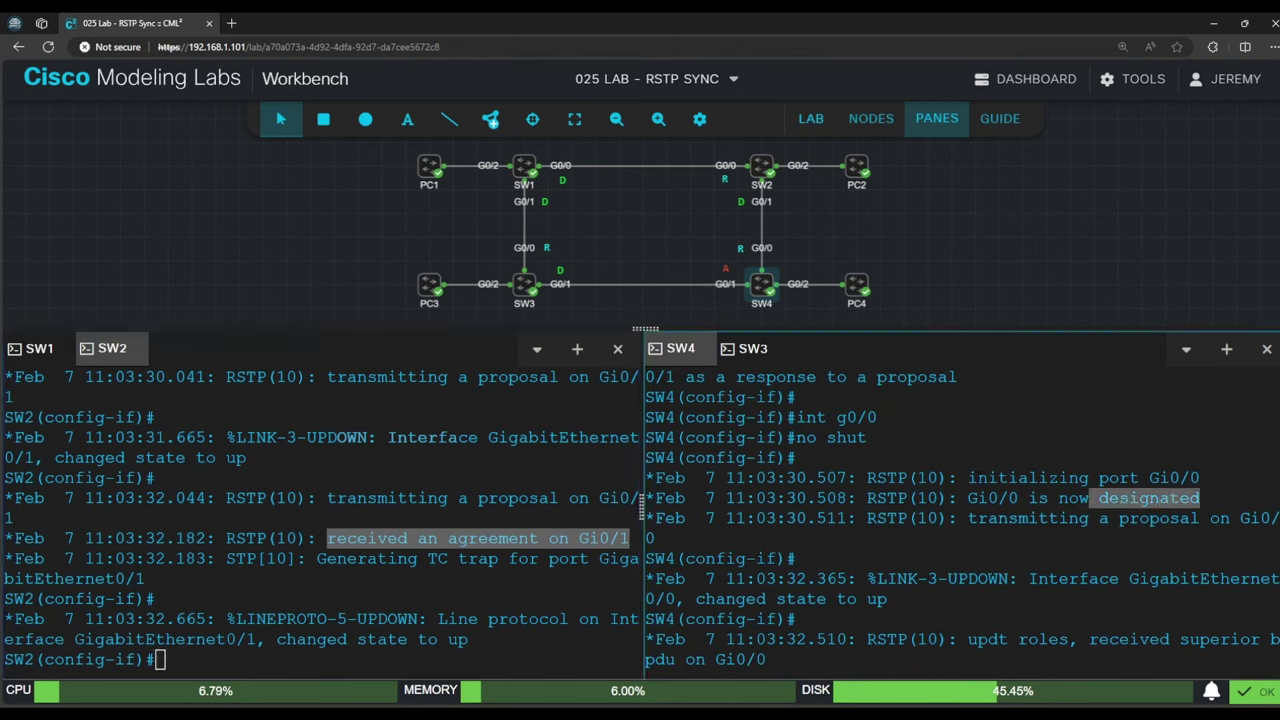
left_click_drag(1099, 497, 1210, 518)
scroll(1066, 515, "down", 1)
scroll(1065, 513, "down", 1)
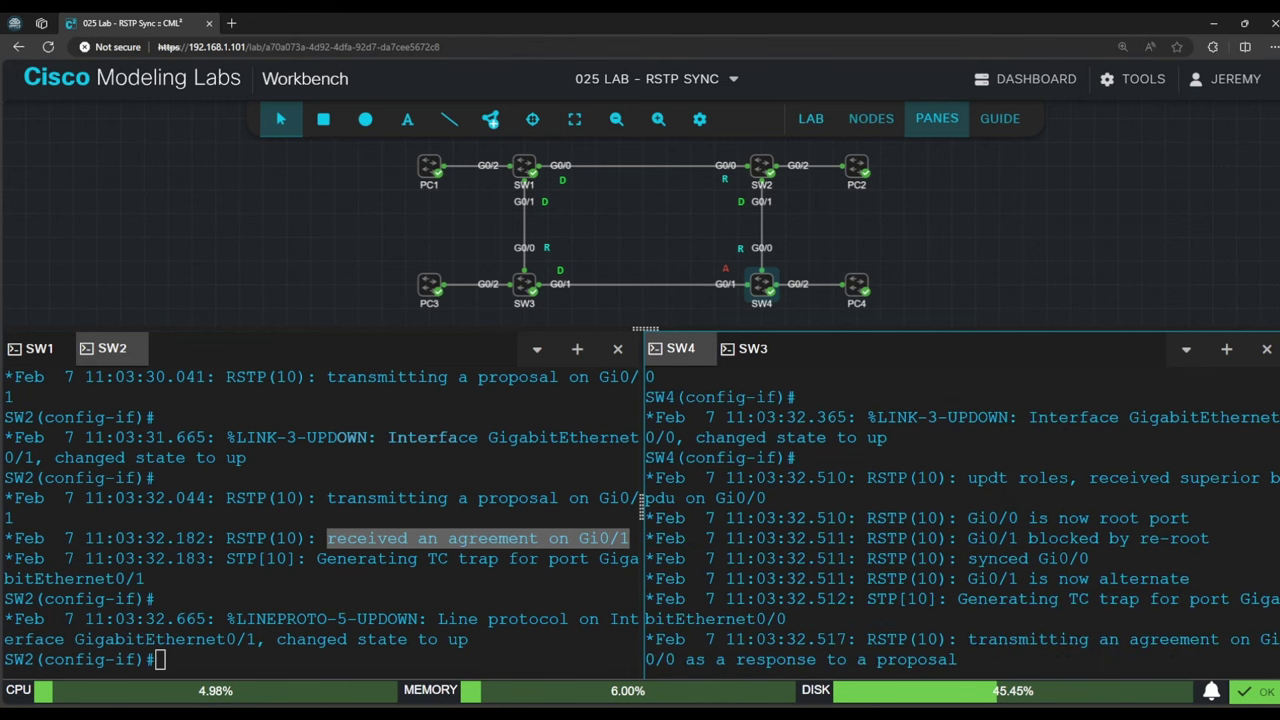
left_click_drag(968, 478, 1018, 497)
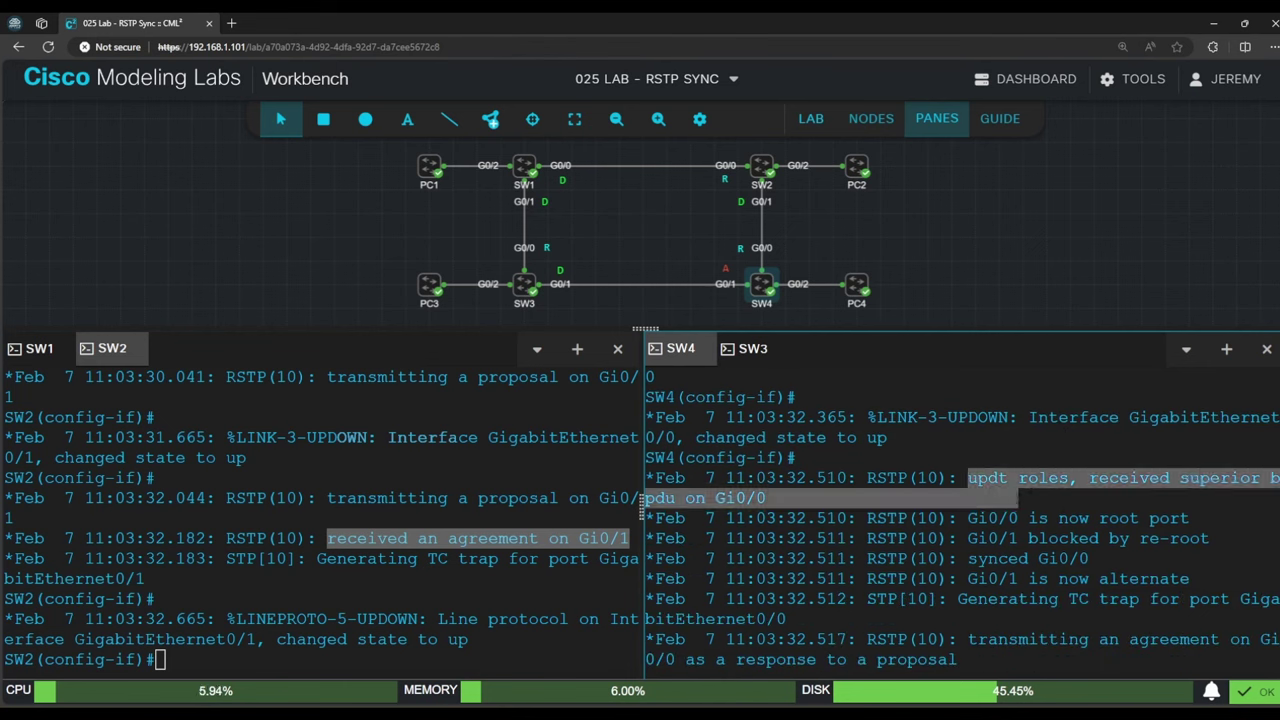
scroll(1097, 573, "down", 1)
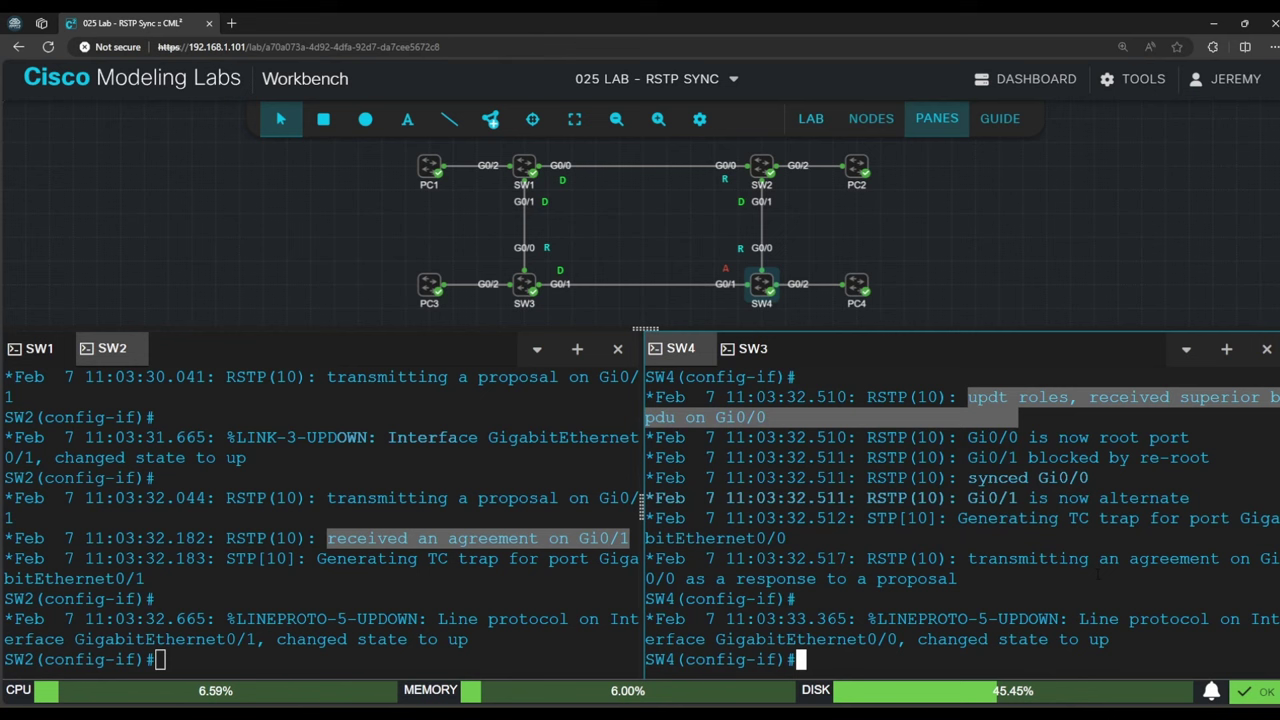
scroll(1097, 574, "up", 1)
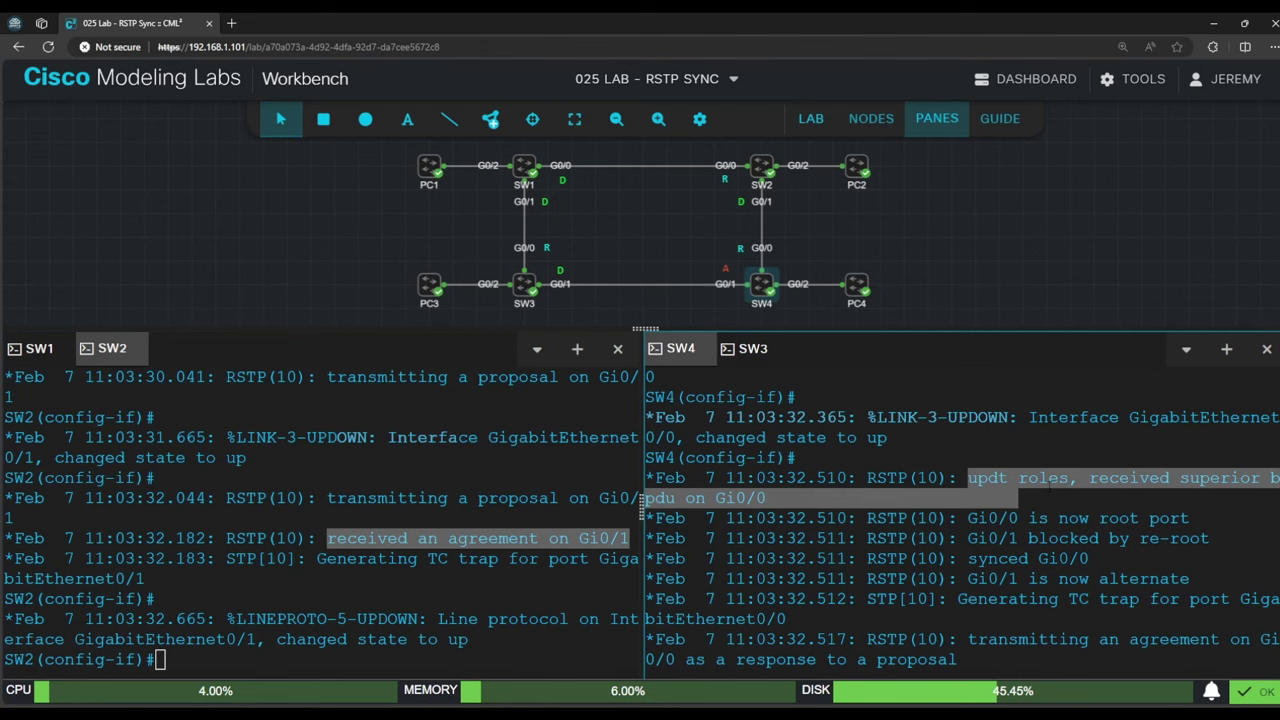
Highlight SW4 Gi0/0 becoming root port and Gi0/1 blocked, then made alternate.
left_click(1049, 485)
left_click_drag(958, 518, 1199, 518)
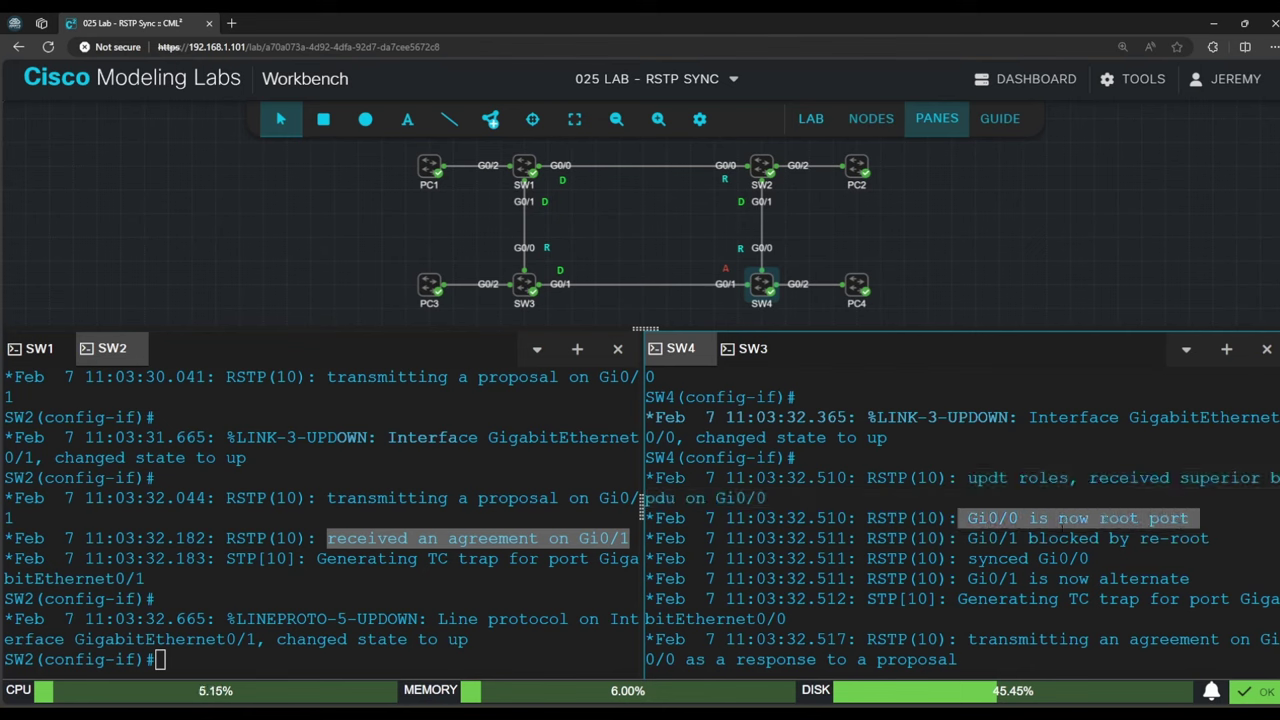
left_click_drag(966, 538, 1217, 538)
left_click_drag(966, 578, 1200, 578)
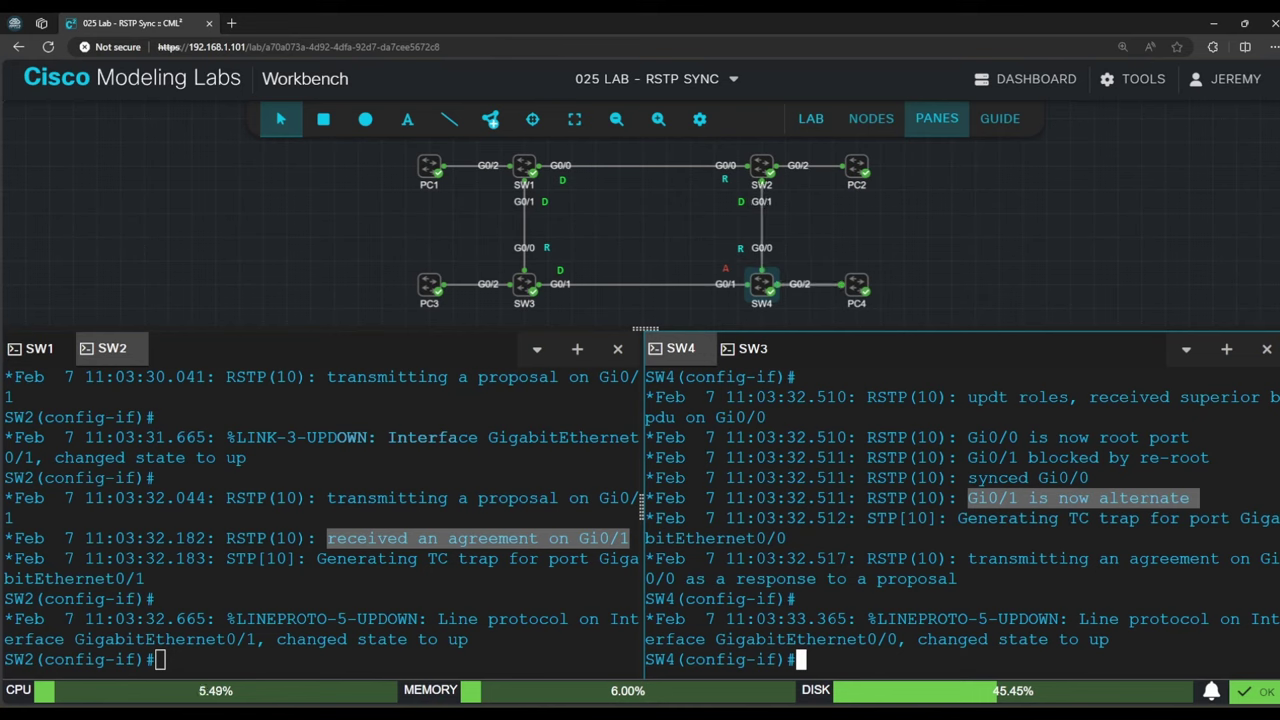
Show the lab guide scrolled to the Lab Instructions listing steps 1–4 for each link.
left_click(995, 124)
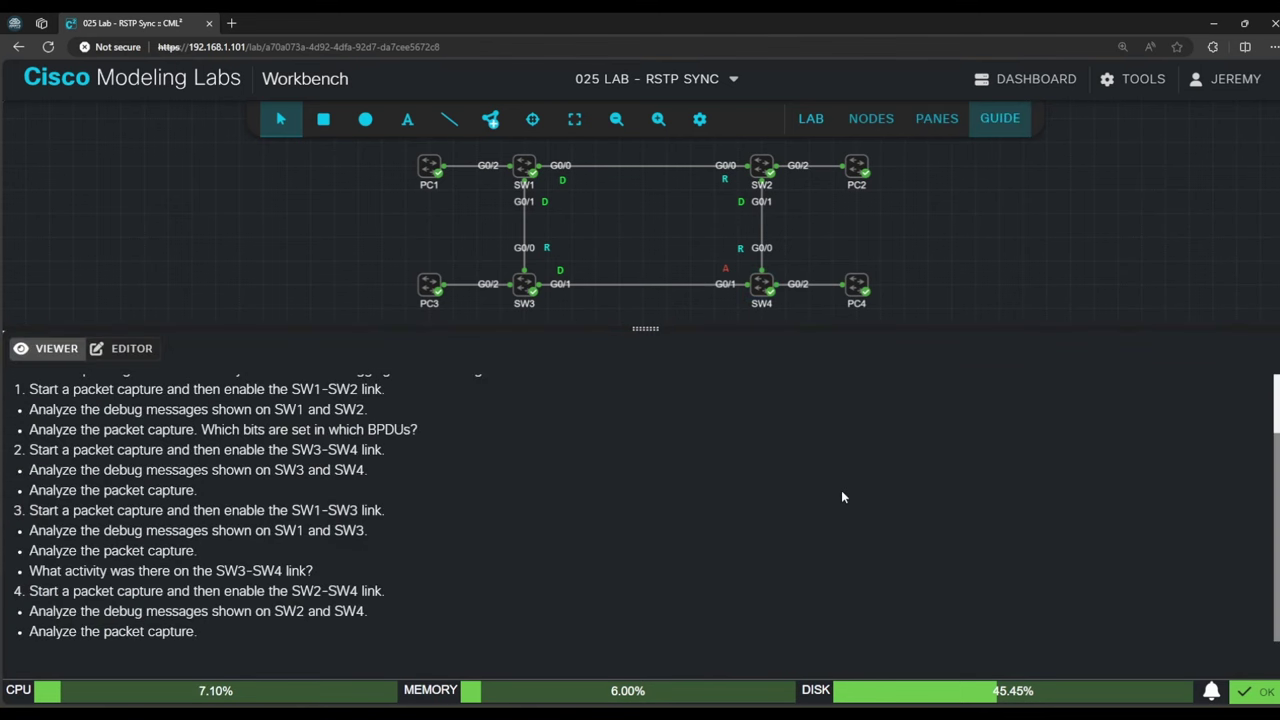
scroll(841, 497, "up", 2)
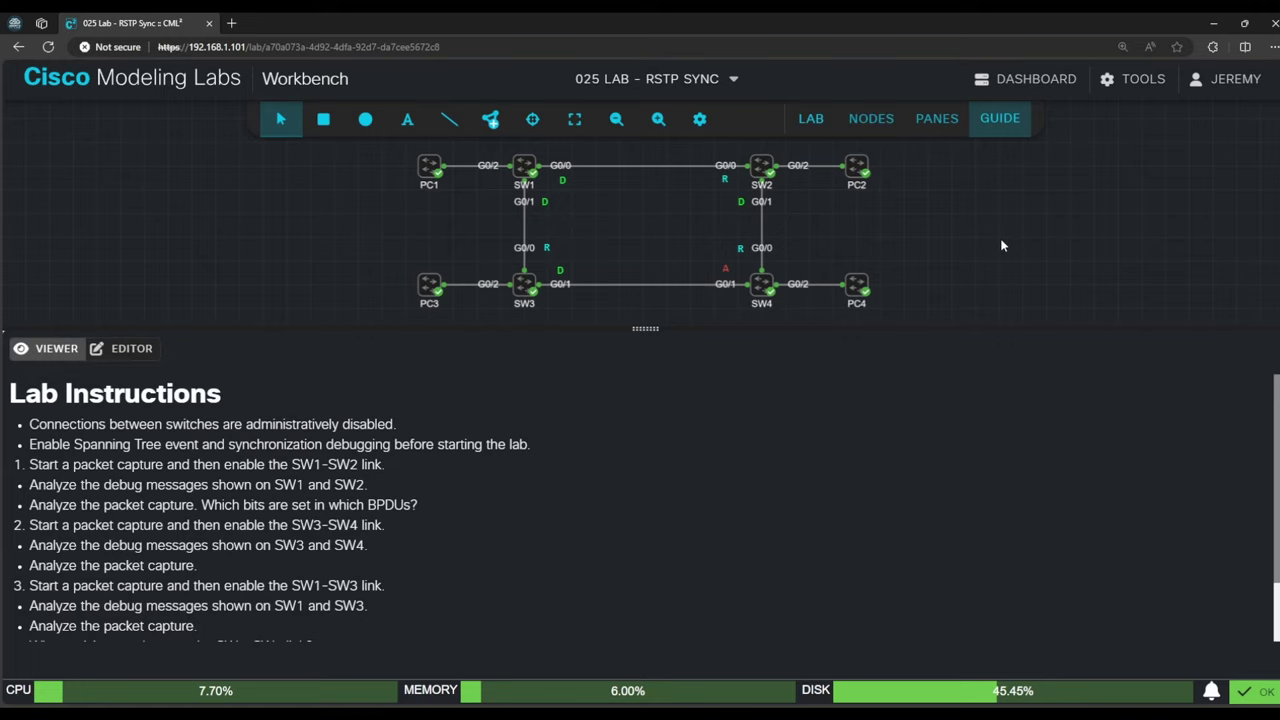